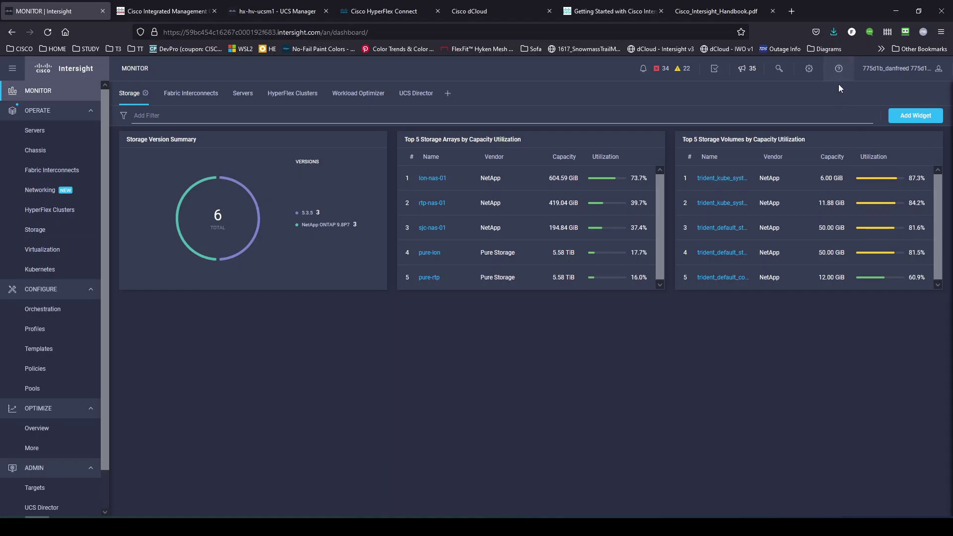
Start the guided Site Tour and follow its opening prompts, collapsing the navigation pane and expanding it again.
left_click(839, 69)
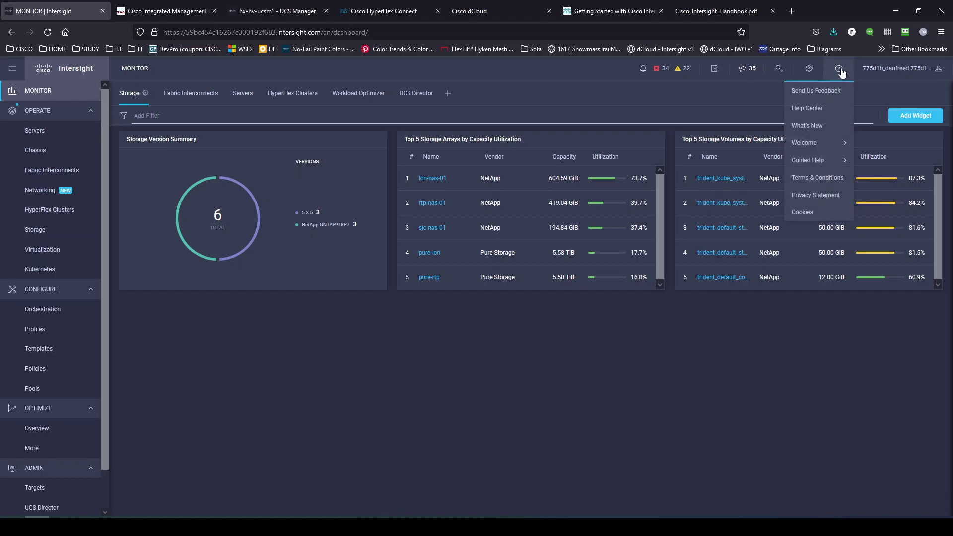
mouse_move(848, 160)
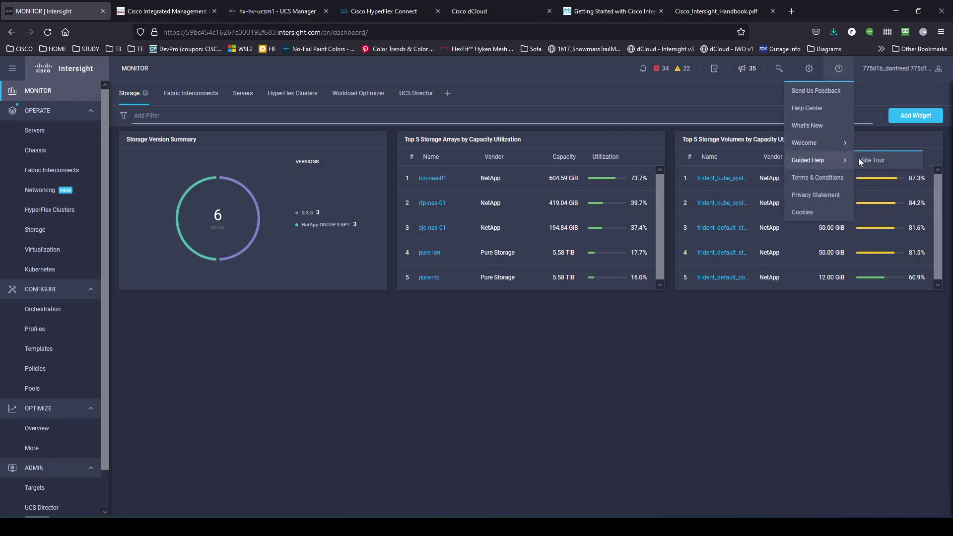
left_click(878, 160)
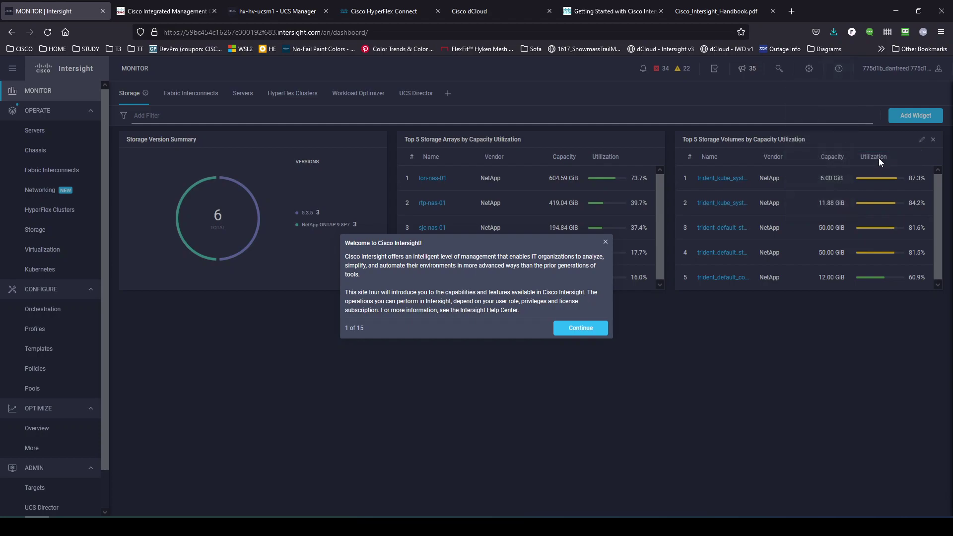
left_click(560, 328)
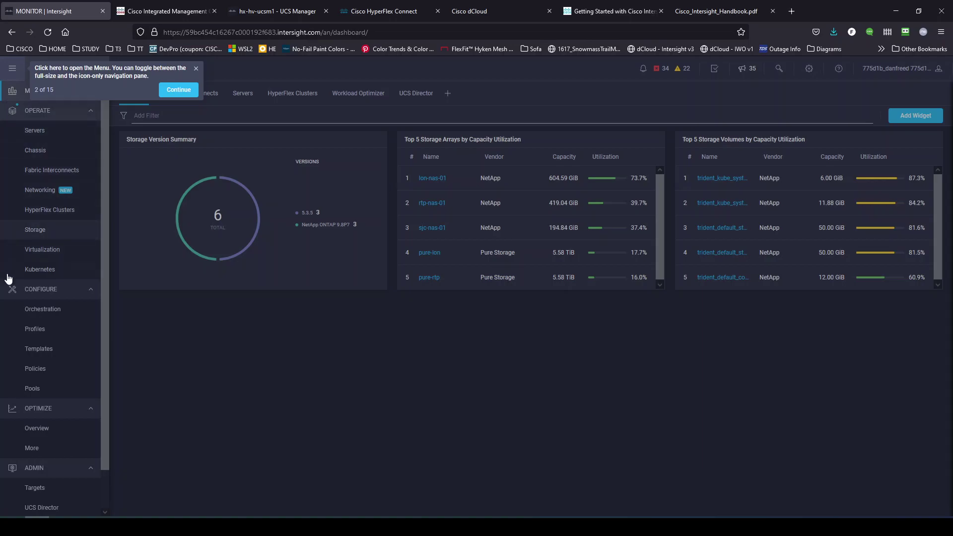
left_click(12, 69)
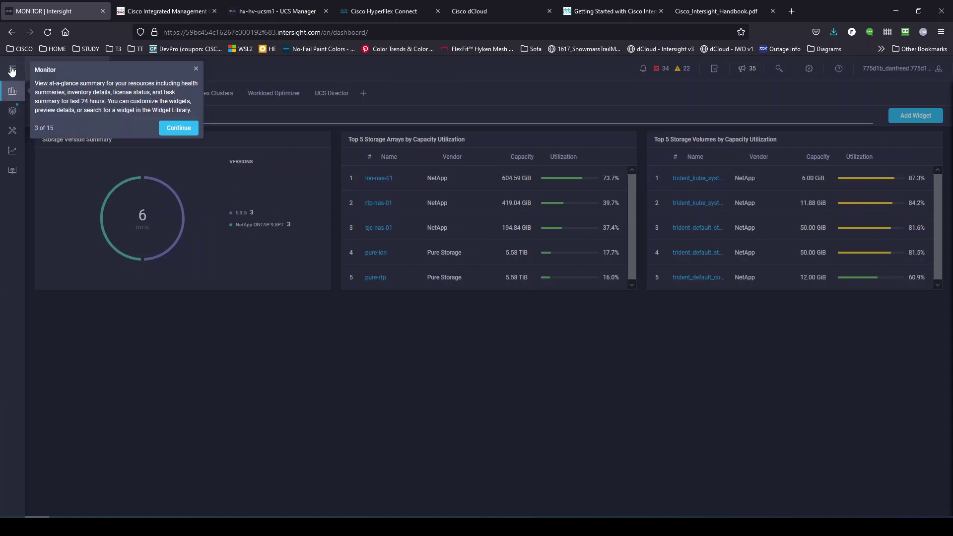
left_click(12, 69)
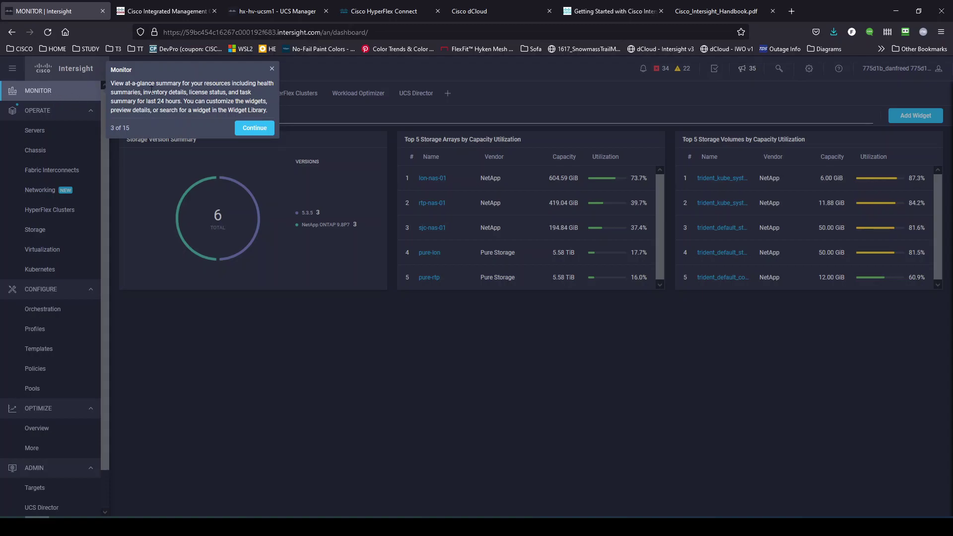
Read through the tour's descriptions of the Monitor, Operate, Configure, Optimize and Admin sections.
left_click(246, 129)
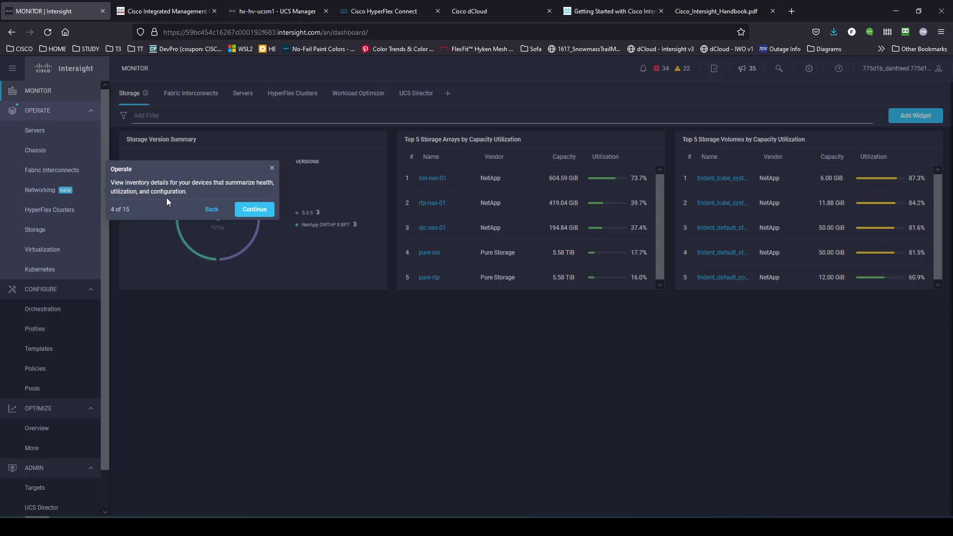
left_click(255, 210)
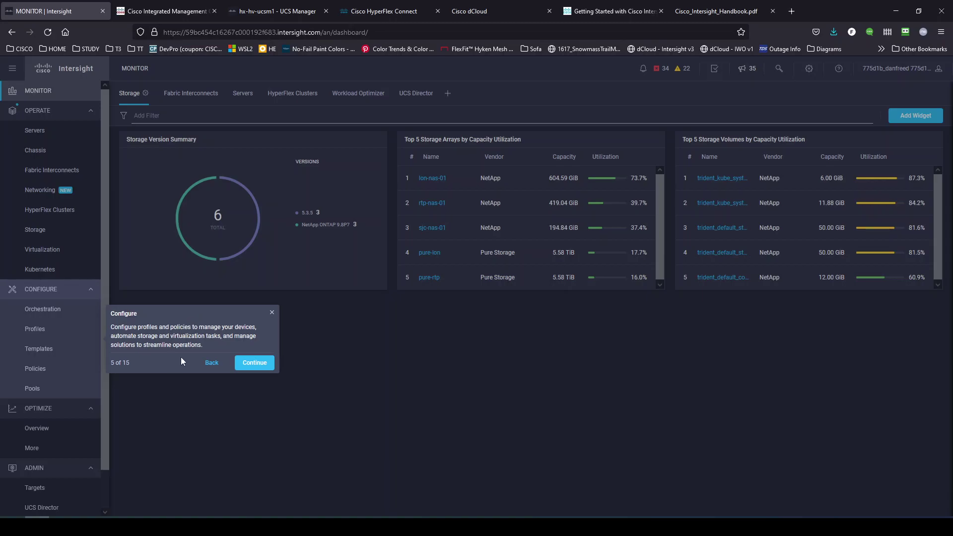
left_click(249, 365)
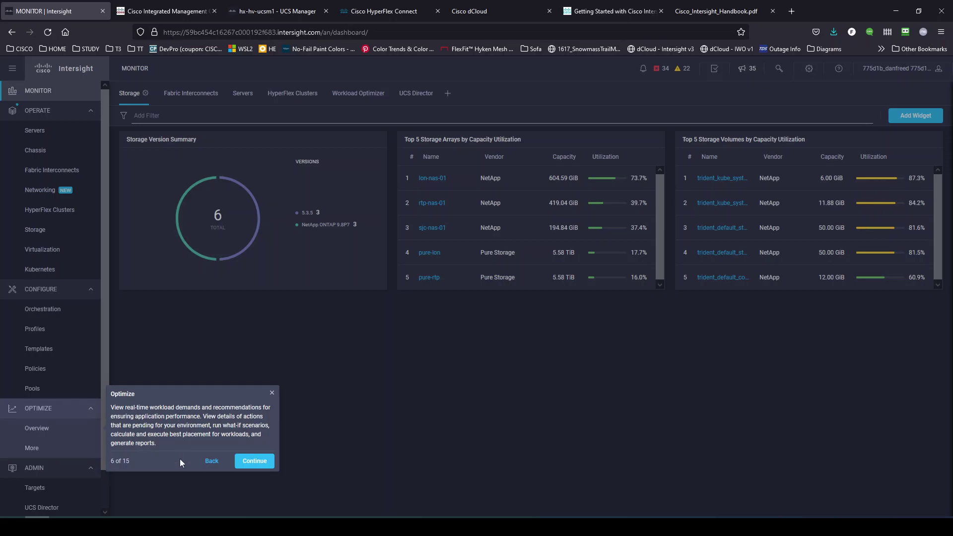
left_click(255, 461)
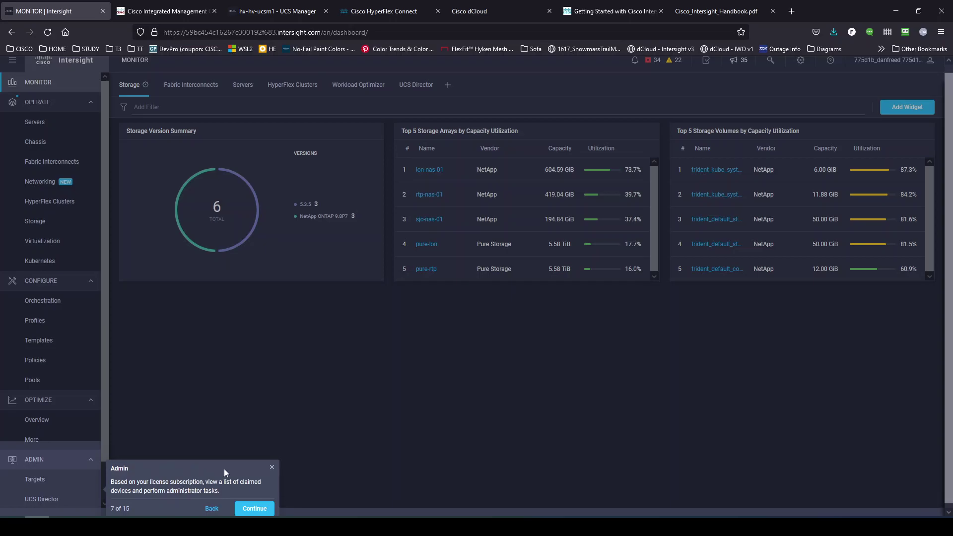
left_click(253, 508)
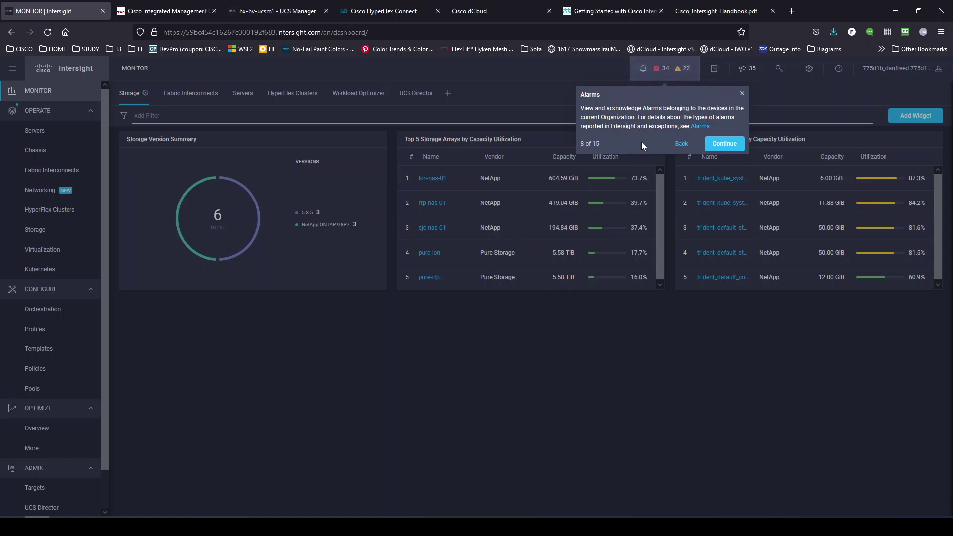
Read through the tour's descriptions of Alarms, Requests, Advisories, Search, Settings, Help and Profile, and finish the tour.
left_click(727, 144)
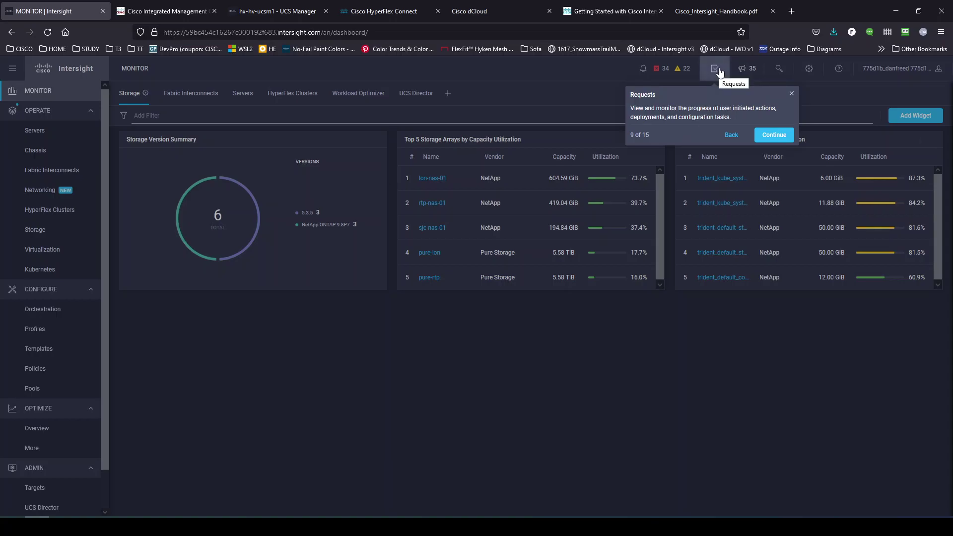
left_click(776, 135)
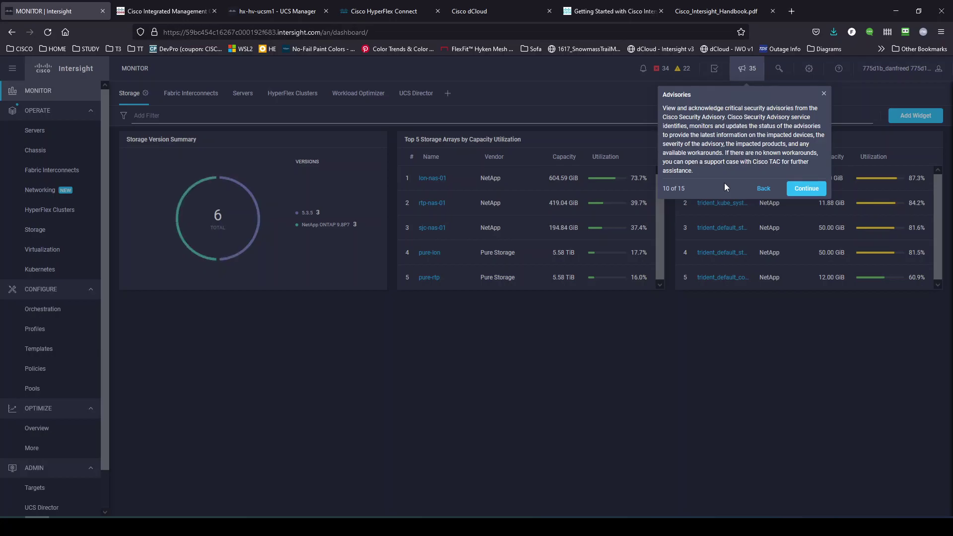
left_click(803, 189)
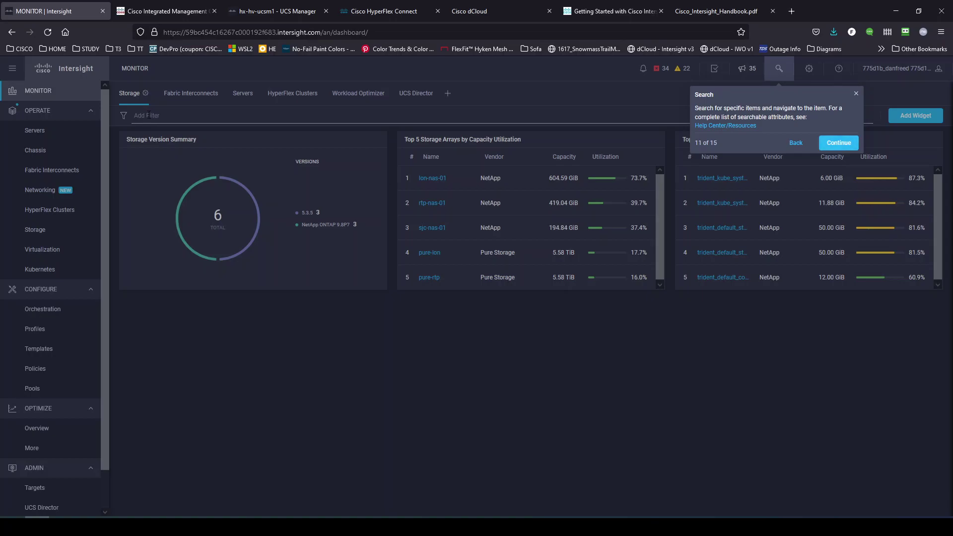
left_click(851, 143)
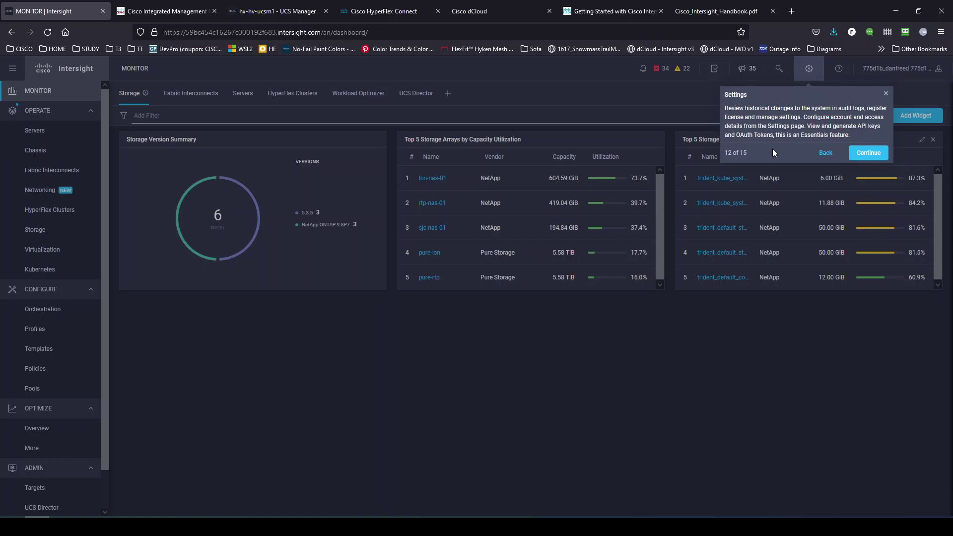
left_click(869, 152)
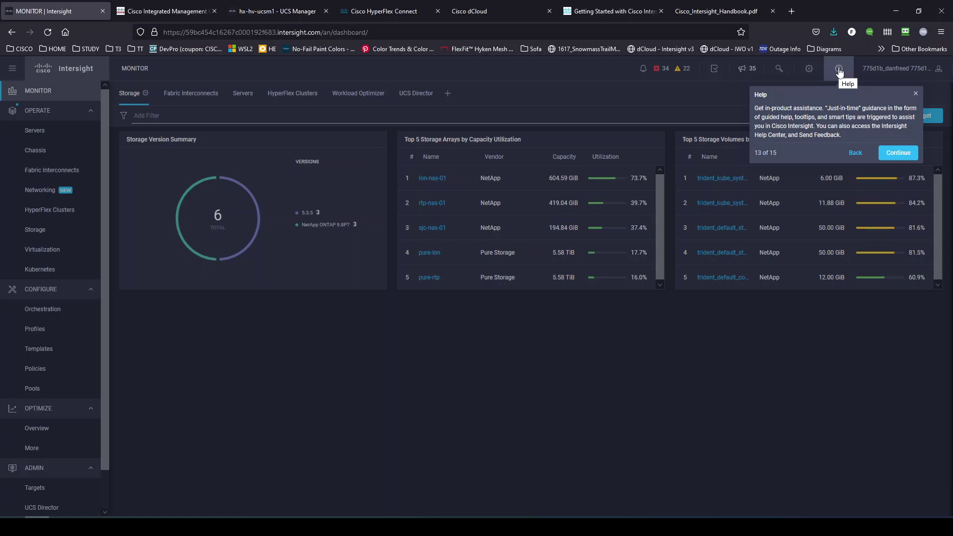
left_click(898, 153)
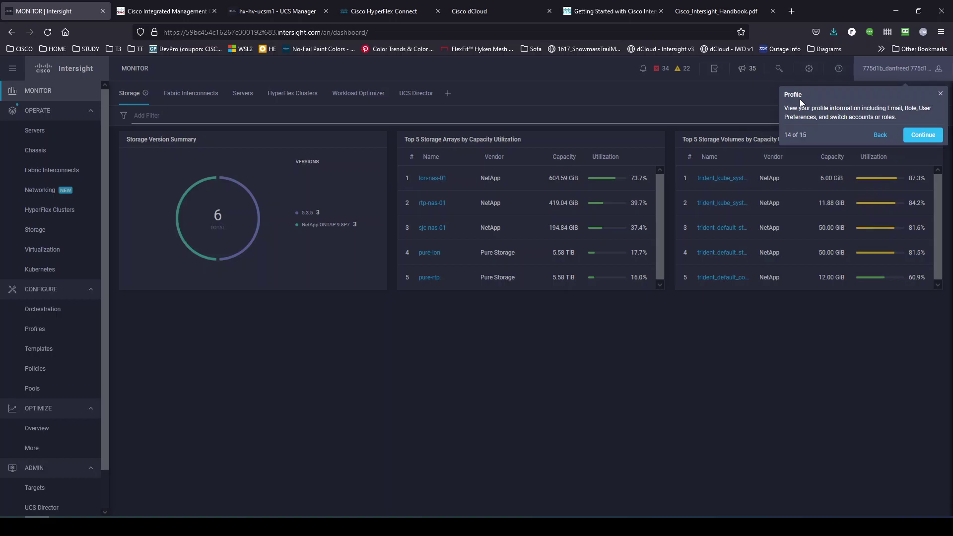
left_click(895, 78)
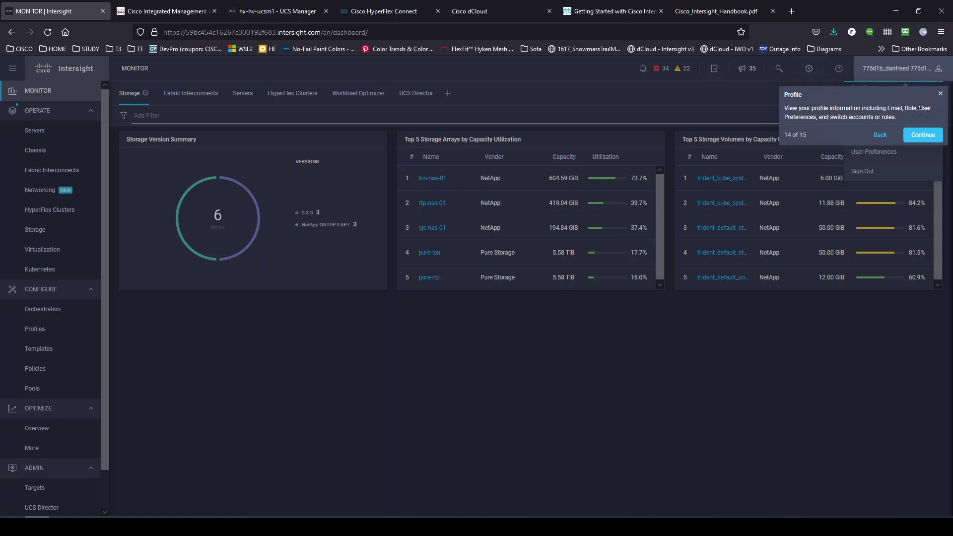
left_click(919, 137)
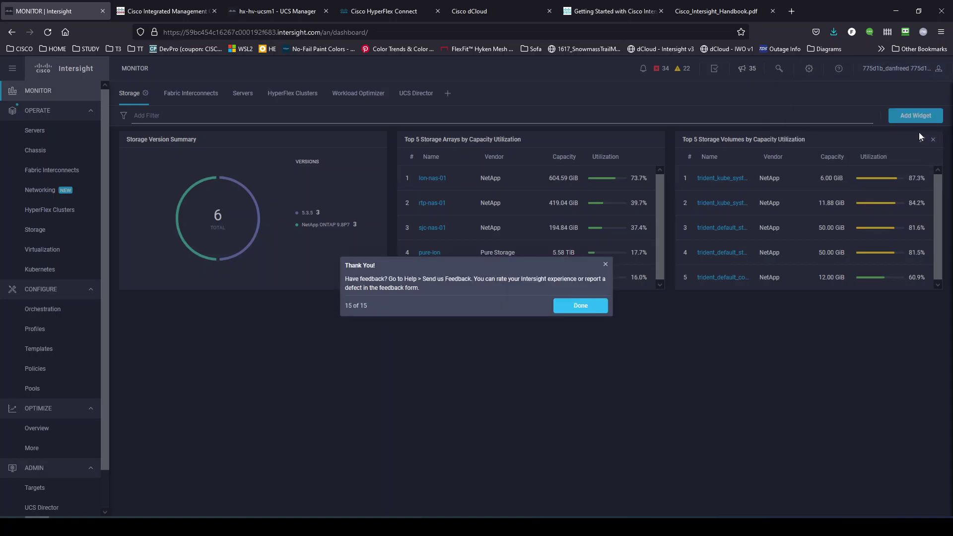
left_click(576, 308)
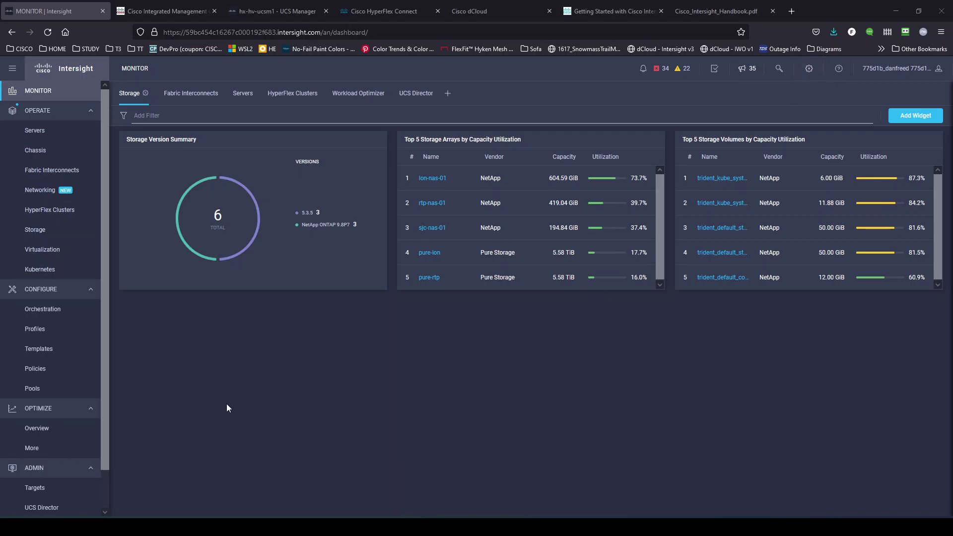
Open the Targets list under Admin to examine the claimed devices and their connection status.
scroll(70, 477, "down", 2)
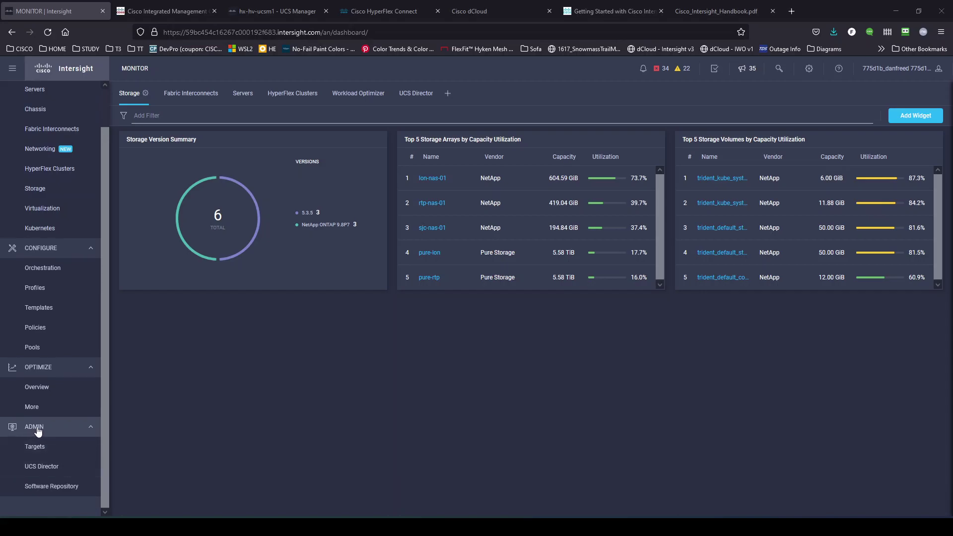
left_click(39, 448)
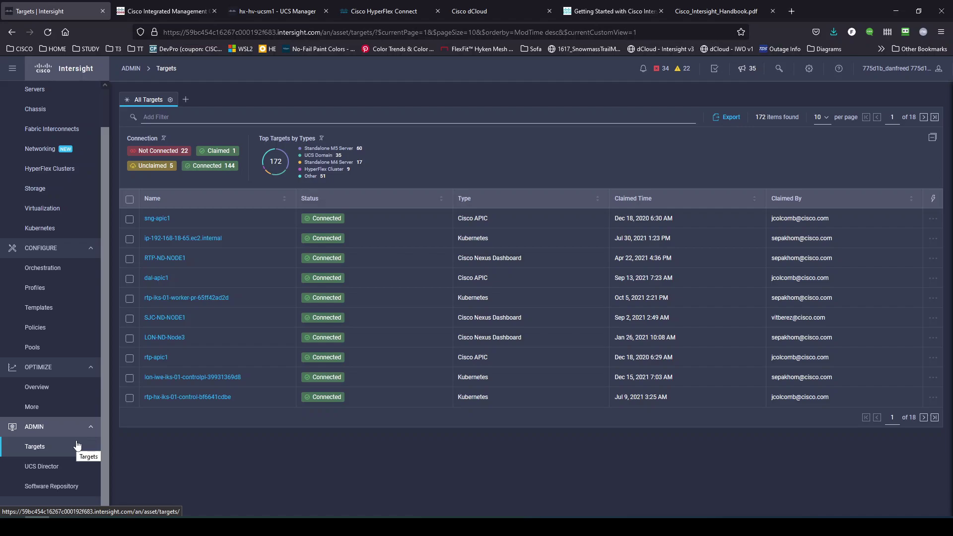
left_click(33, 449)
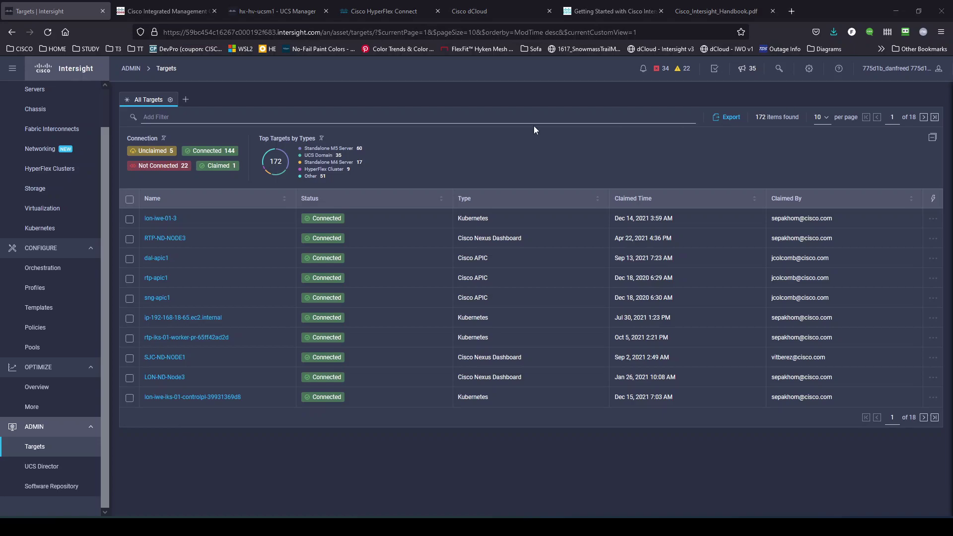
Return to the Monitor page and view the Fabric Interconnects and Servers dashboards.
scroll(79, 206, "up", 1)
left_click(52, 96)
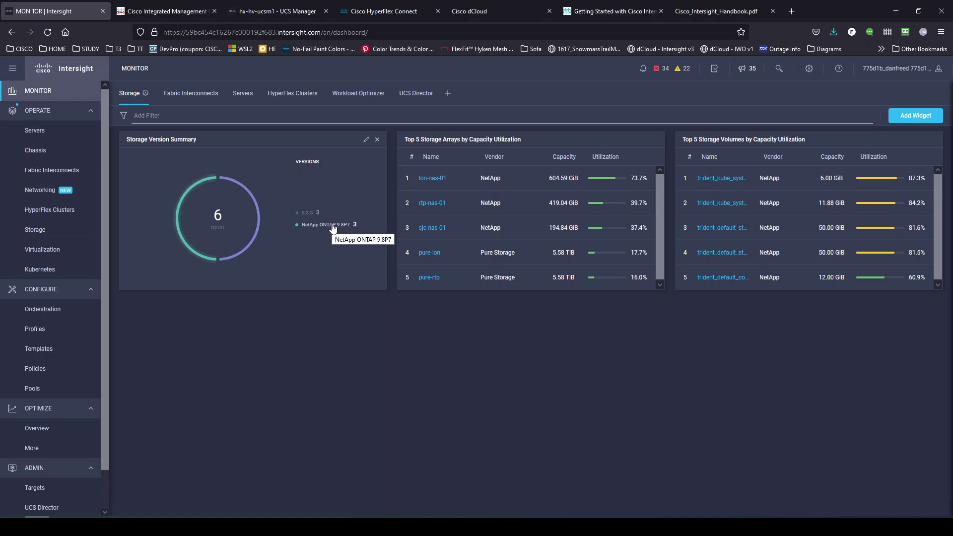
left_click(197, 99)
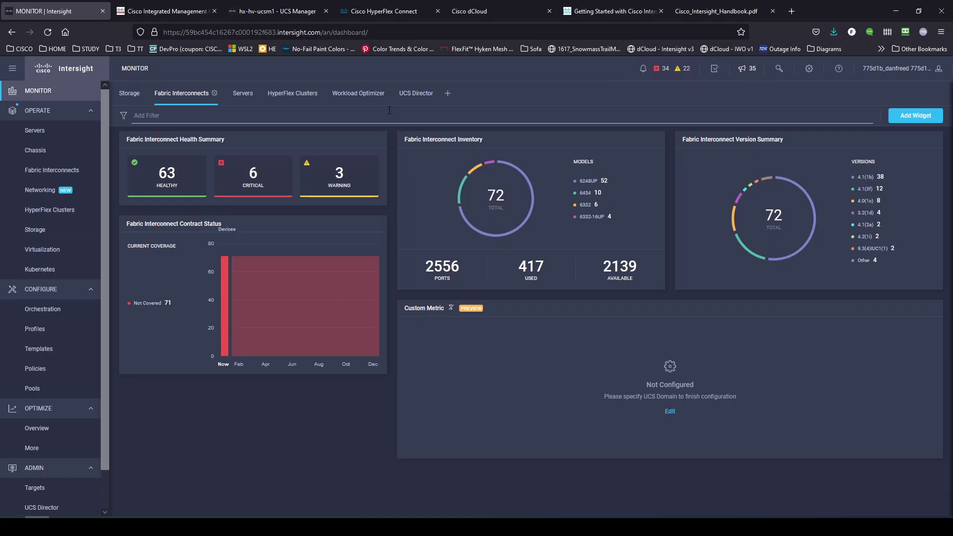
left_click(242, 96)
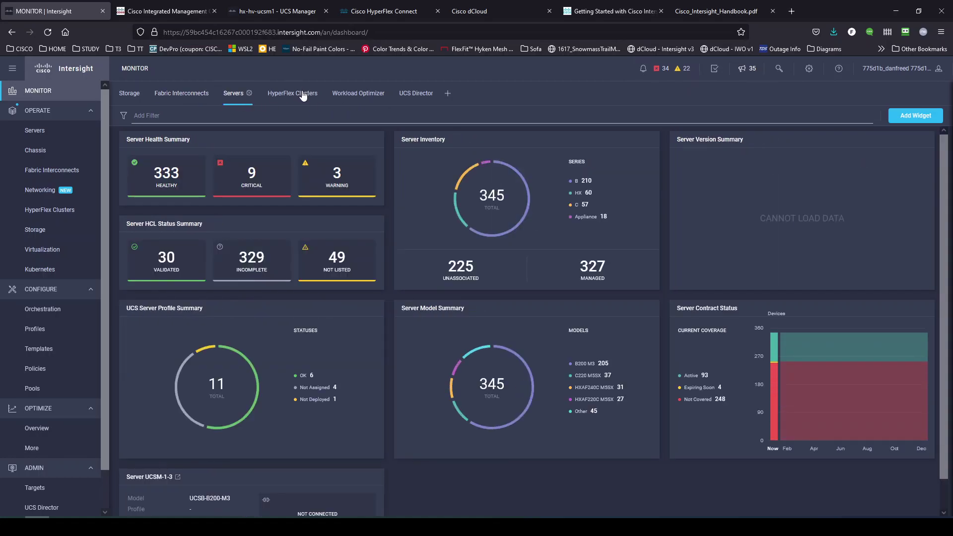
Create a new dashboard and add the Server HCL Status Summary widget, filtering the Widget Library by Servers.
left_click(448, 95)
left_click(916, 115)
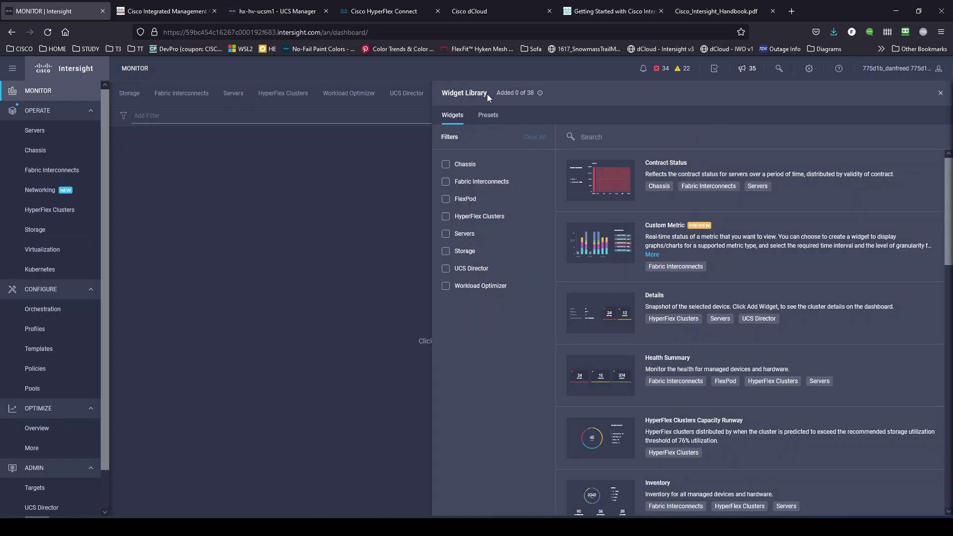
left_click(446, 234)
scroll(666, 312, "down", 3)
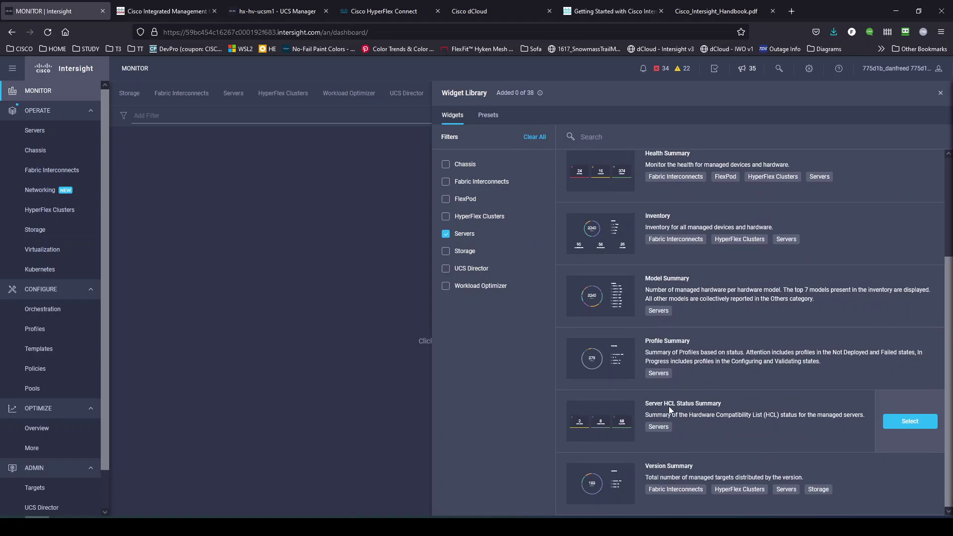
left_click(901, 422)
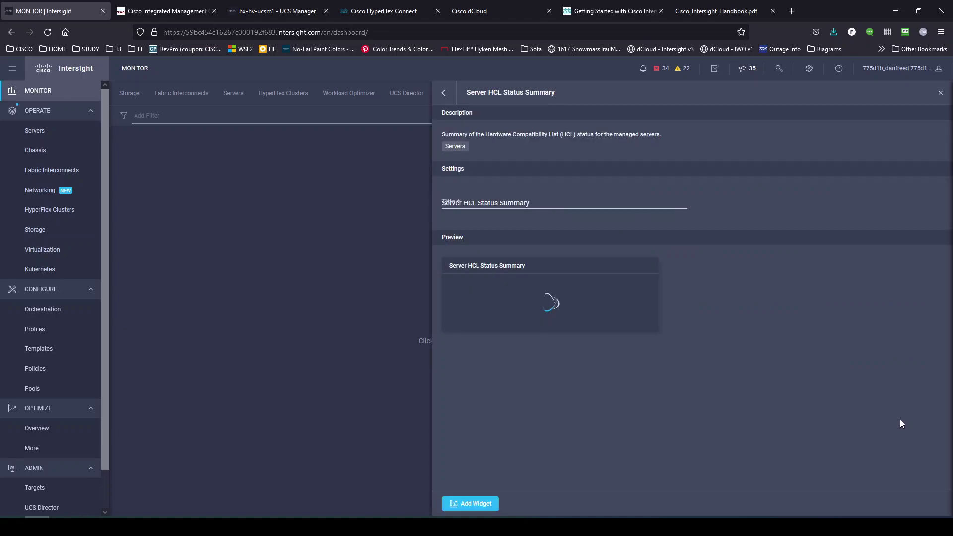
left_click(478, 504)
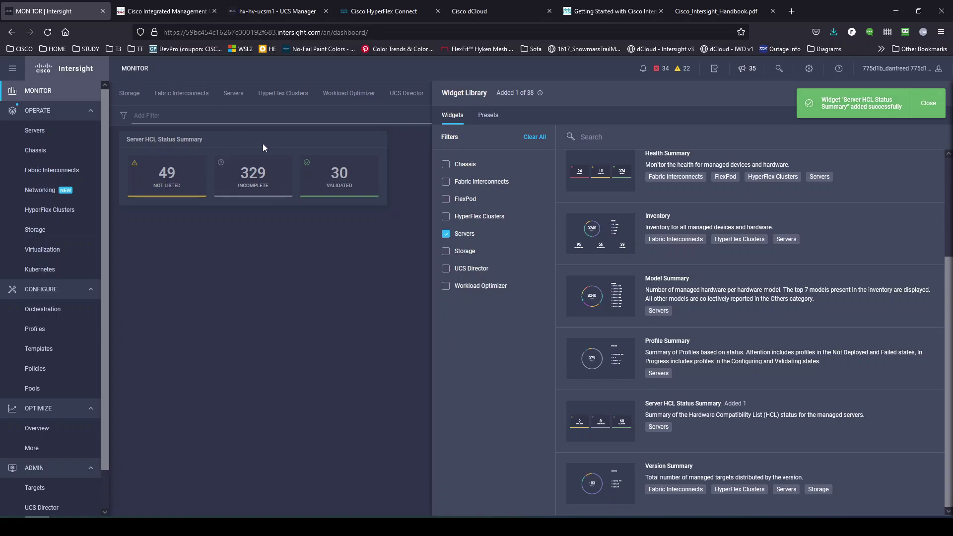
left_click(927, 105)
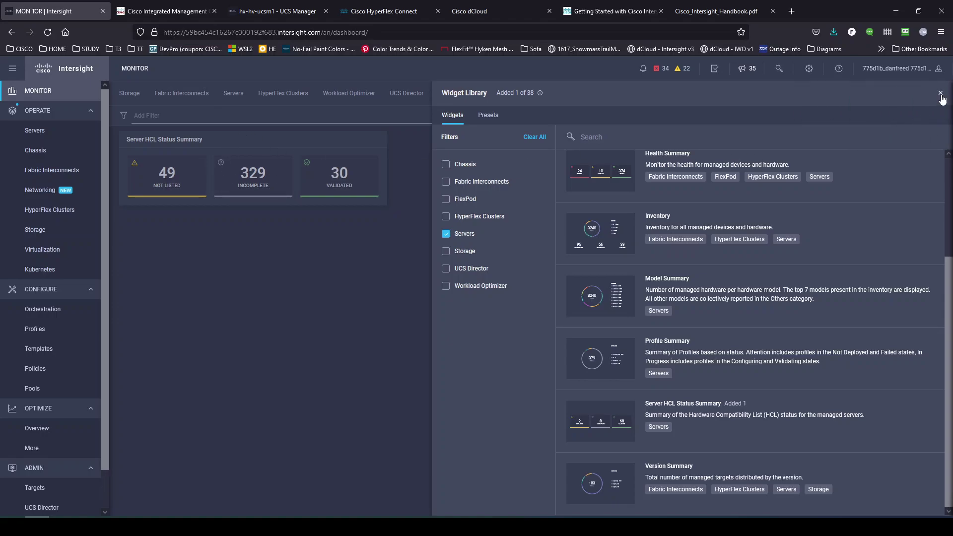
left_click(941, 94)
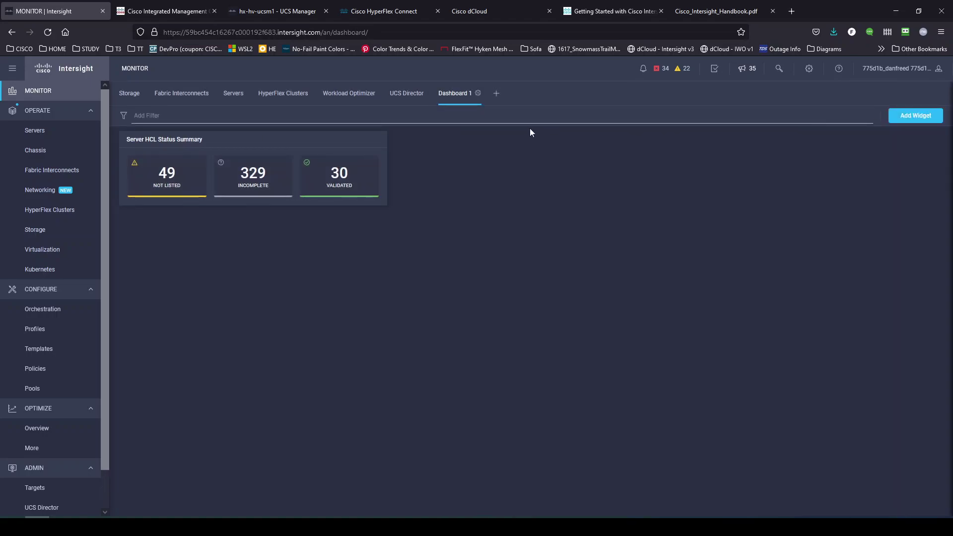
Rename the custom dashboard Dashboard 1 to HCL and reopen it.
left_click(479, 93)
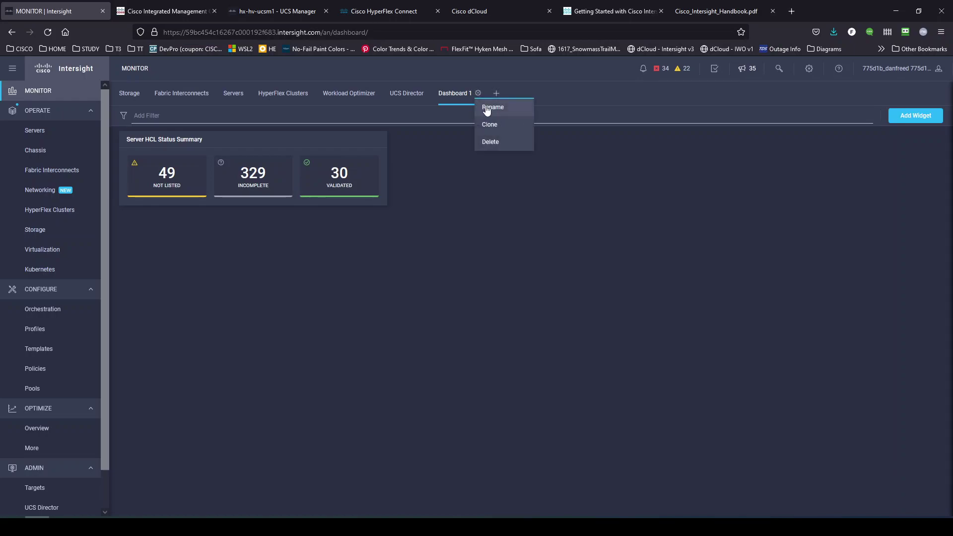
left_click(487, 109)
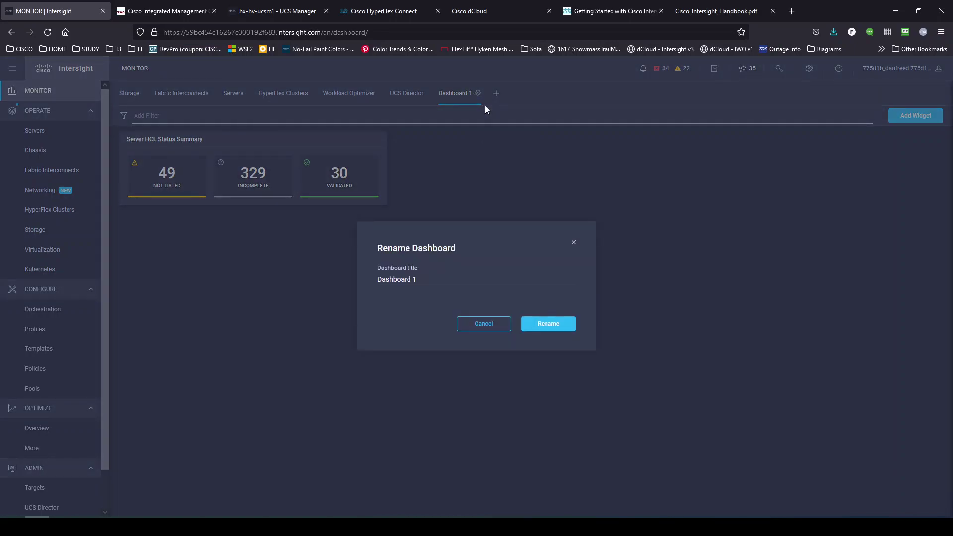
left_click_drag(427, 280, 336, 287)
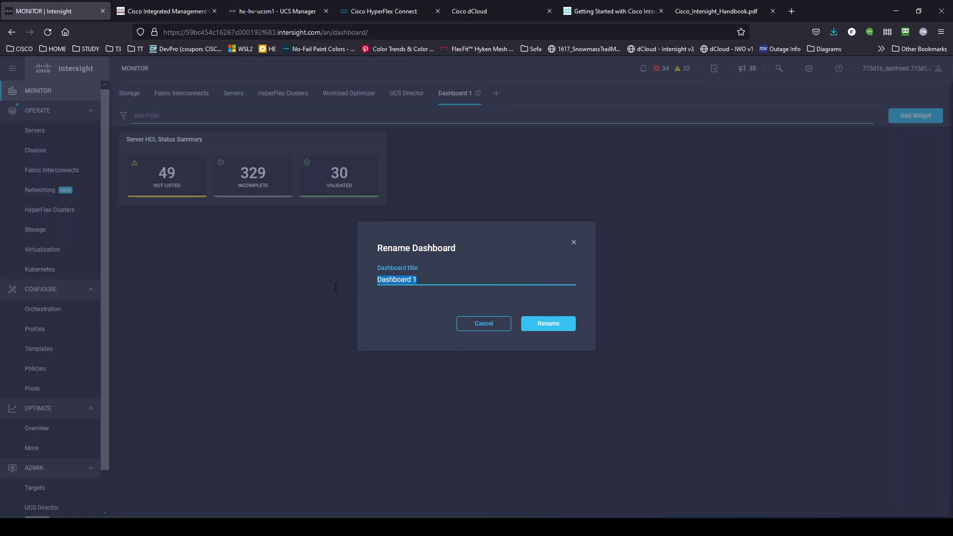
type("HCL")
left_click(548, 324)
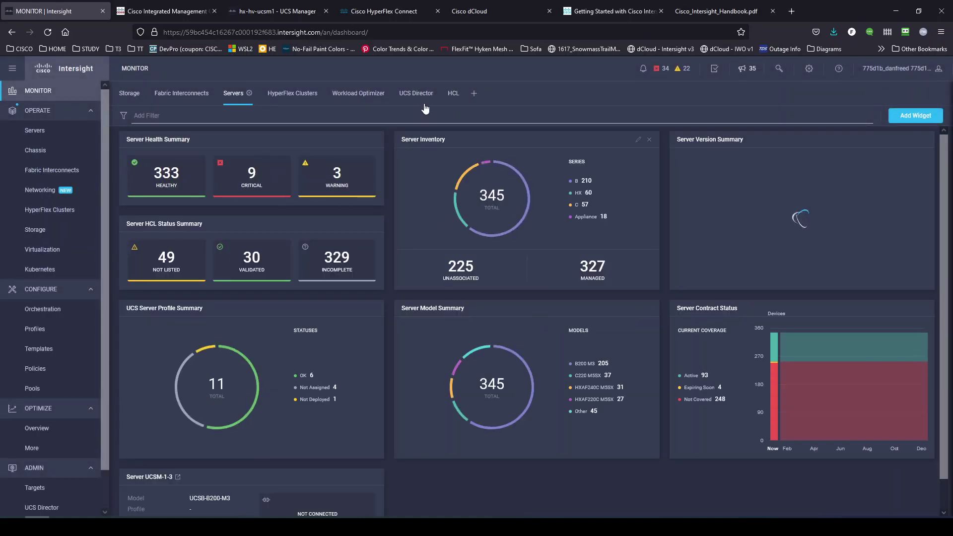
left_click(453, 94)
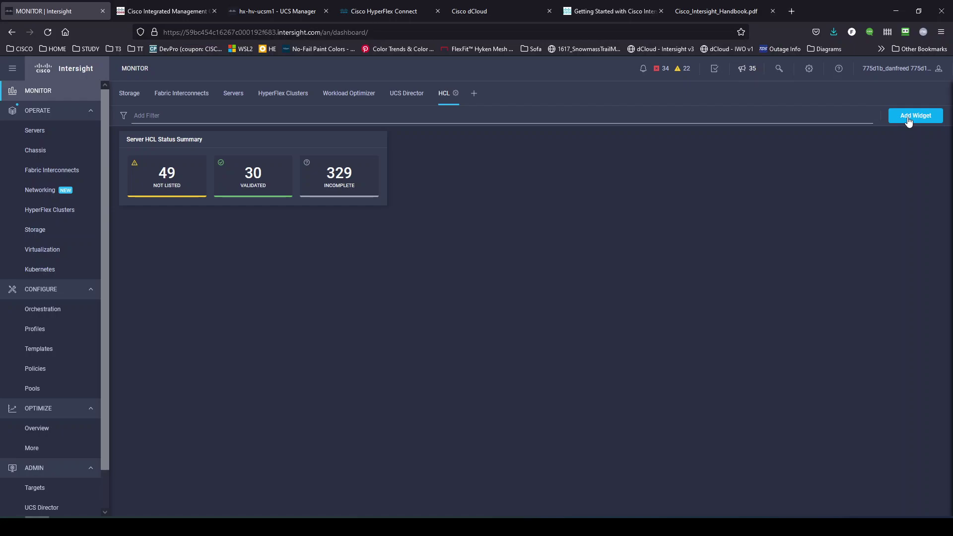
Delete the HCL dashboard.
left_click(456, 95)
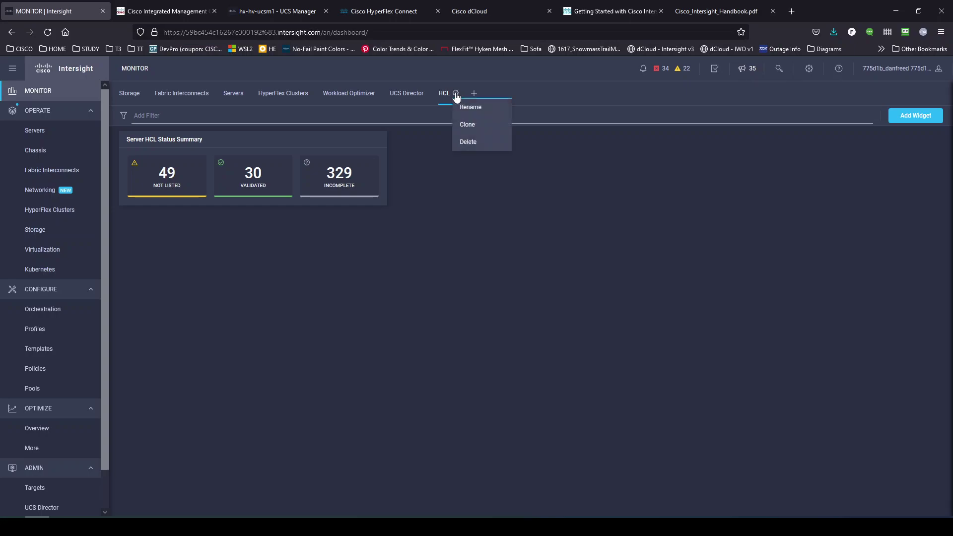
left_click(477, 145)
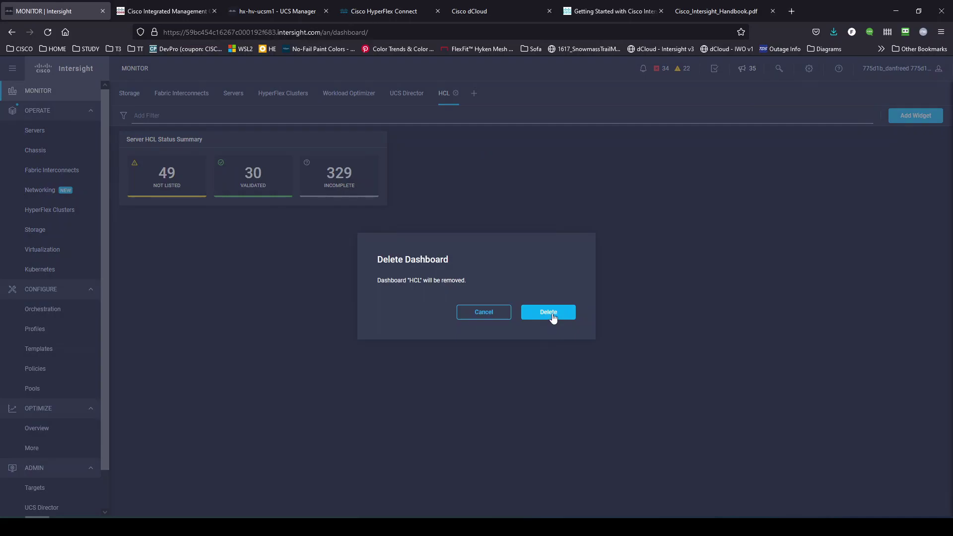
left_click(548, 313)
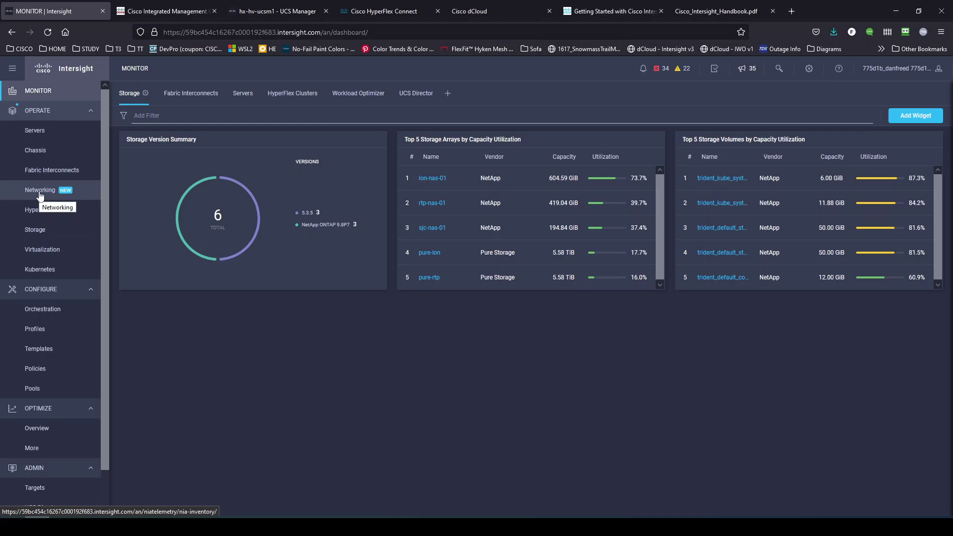
View the Networking sites under Operate, and examine the type and version of the Nexus Dashboards.
left_click(40, 191)
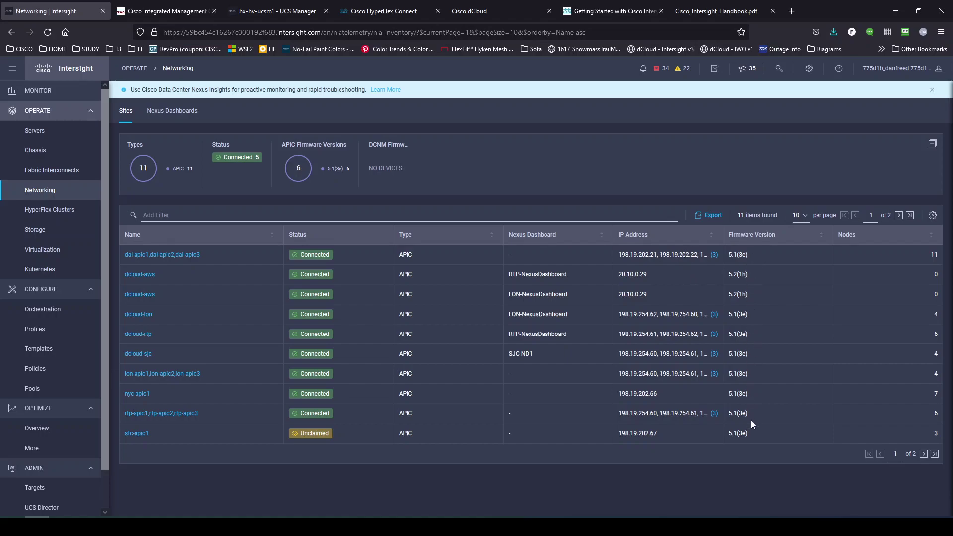
left_click(174, 112)
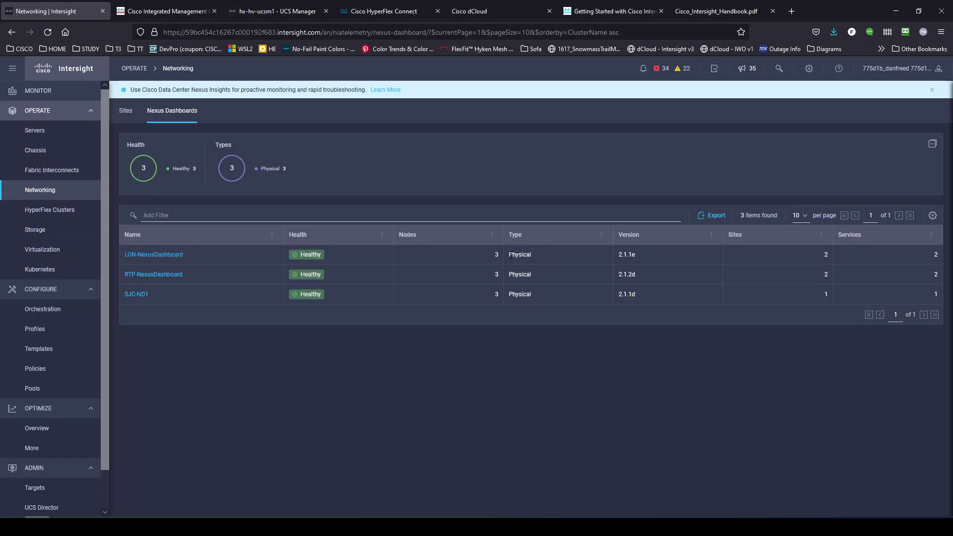
left_click_drag(511, 256, 536, 259)
left_click(542, 256)
left_click_drag(618, 254, 629, 254)
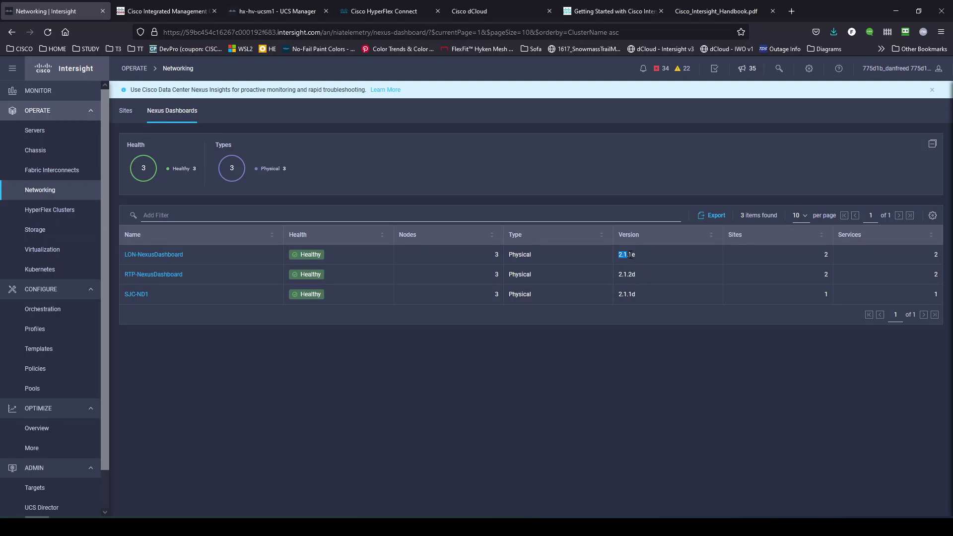
Open LON-NexusDashboard and review its summary and its inventory of nodes, sites and services.
left_click(167, 255)
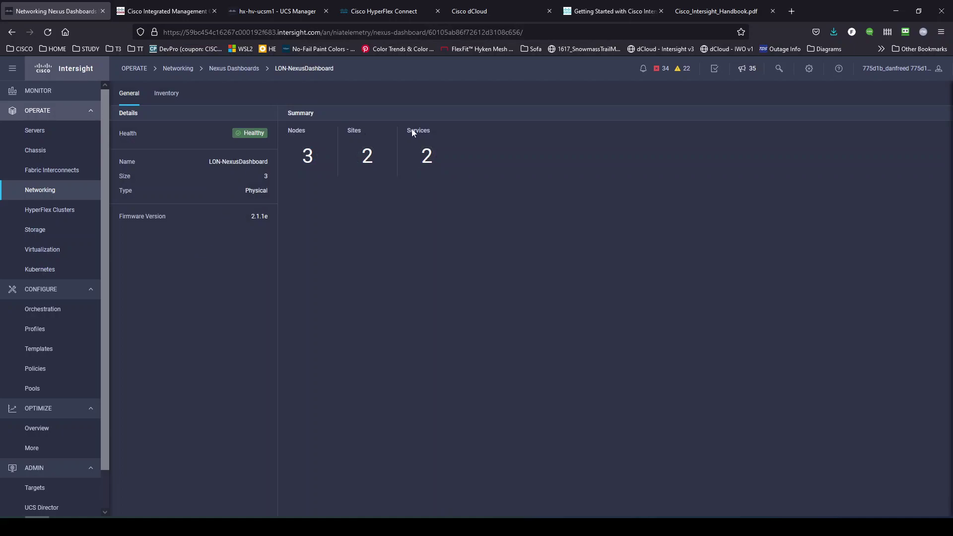
left_click(168, 95)
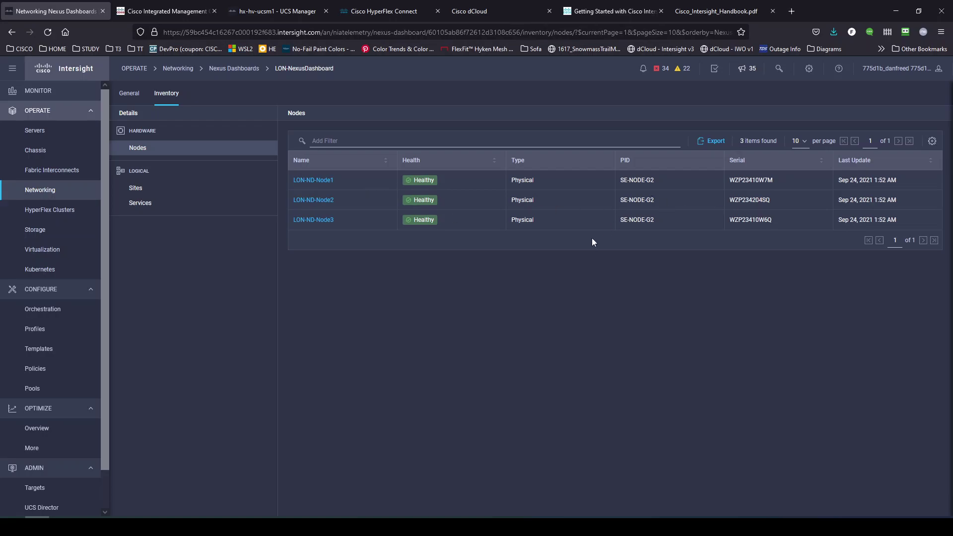
left_click(160, 192)
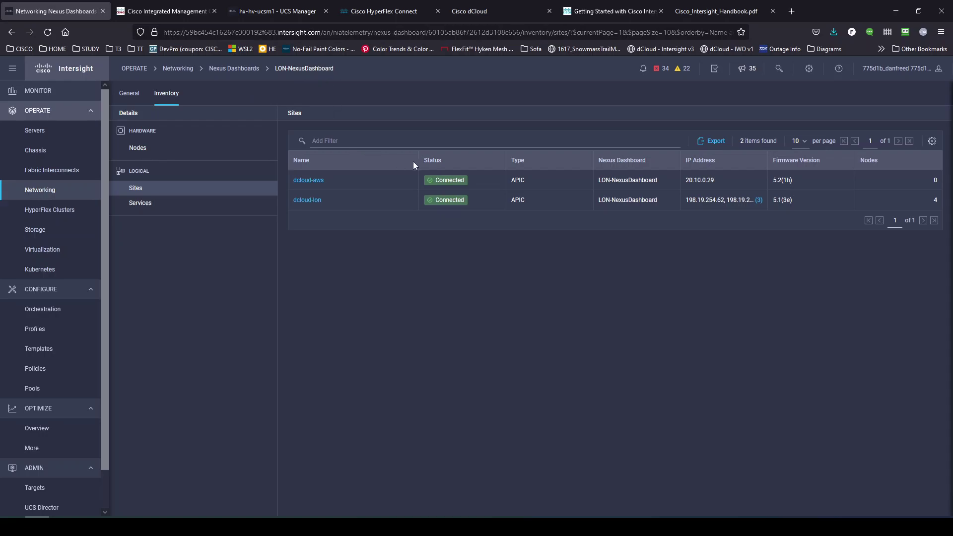
left_click(141, 205)
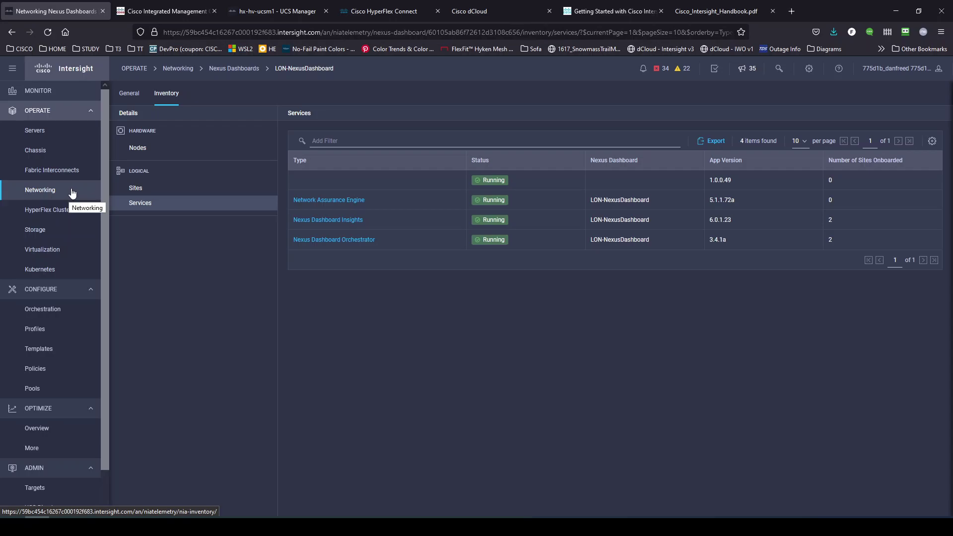
Open the pure-lon array from the Storage list and review its general details, including vendor, model and version.
left_click(52, 231)
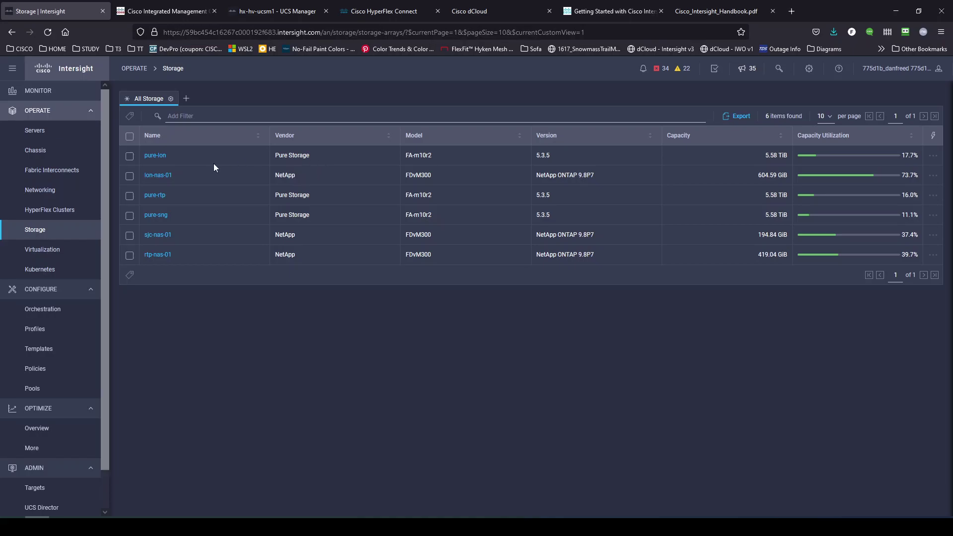
left_click(157, 157)
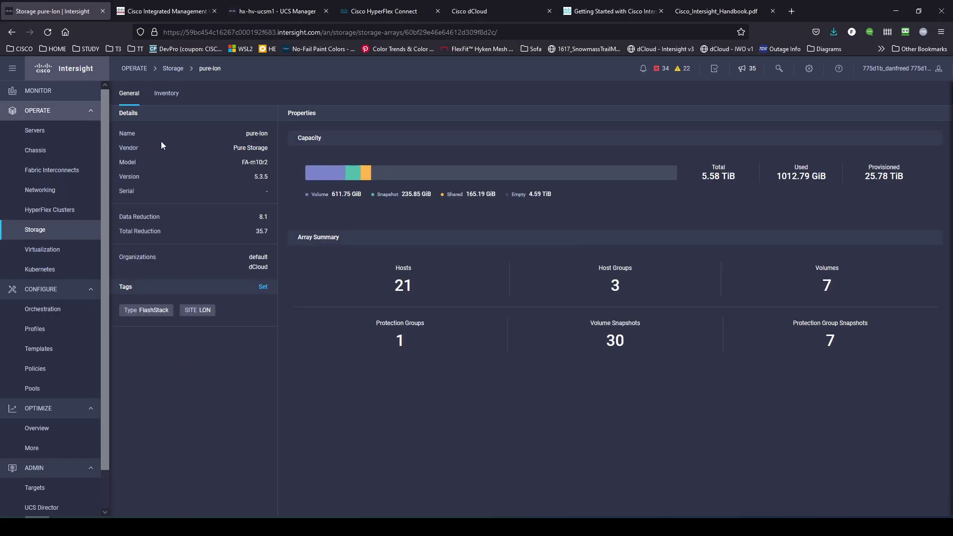
left_click_drag(232, 148, 262, 162)
double_click(259, 177)
left_click(241, 411)
Review the pure-lon array's inventory of hosts, volumes, controllers, drives and ports.
left_click(168, 97)
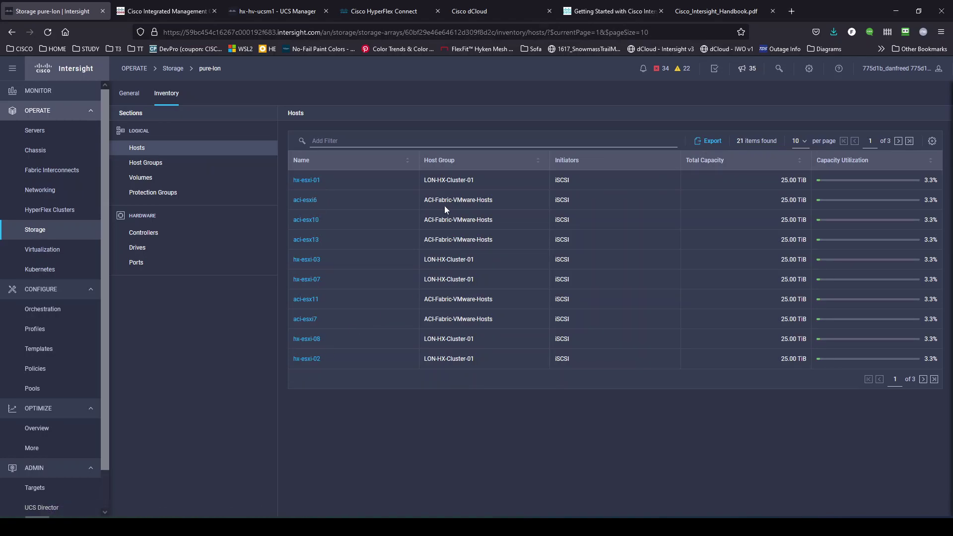
left_click_drag(433, 199, 496, 201)
left_click(143, 178)
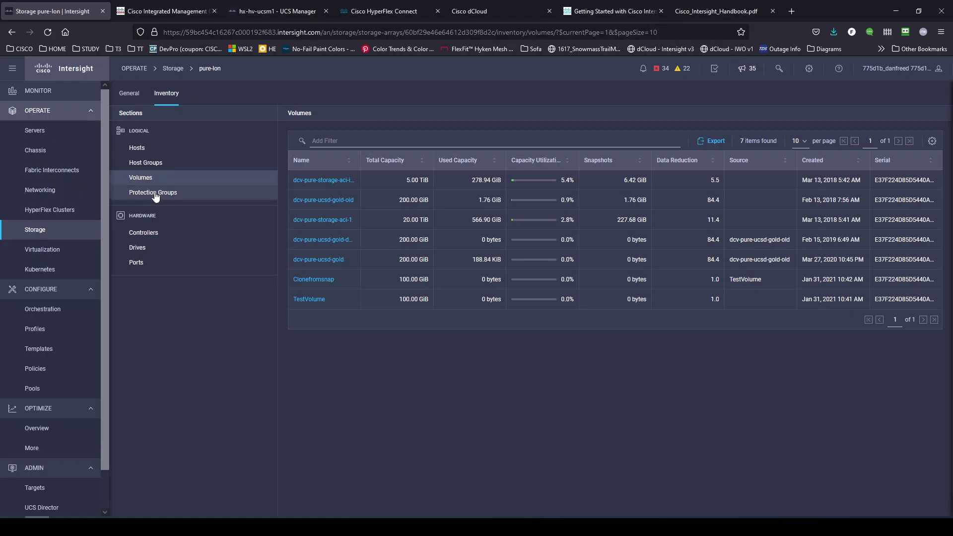
left_click(155, 234)
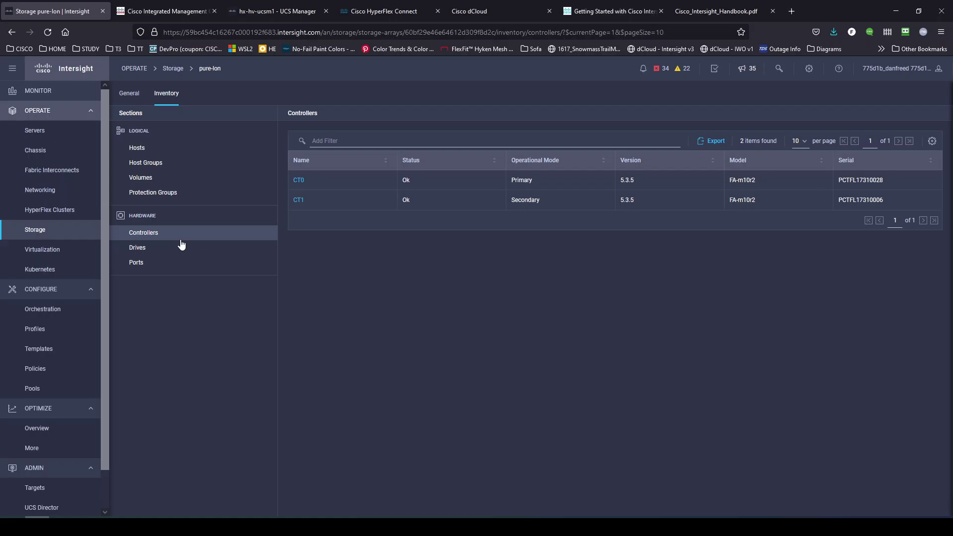
left_click(157, 254)
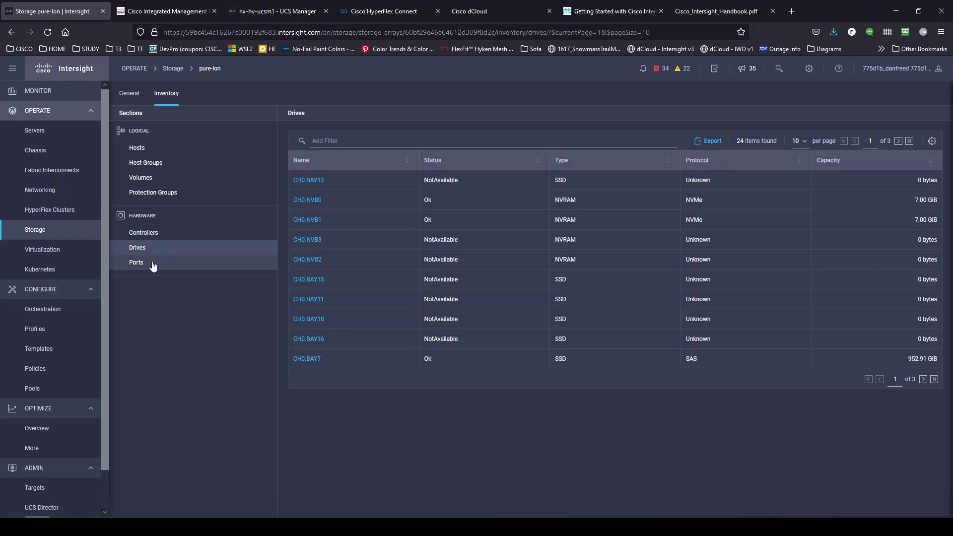
left_click(152, 266)
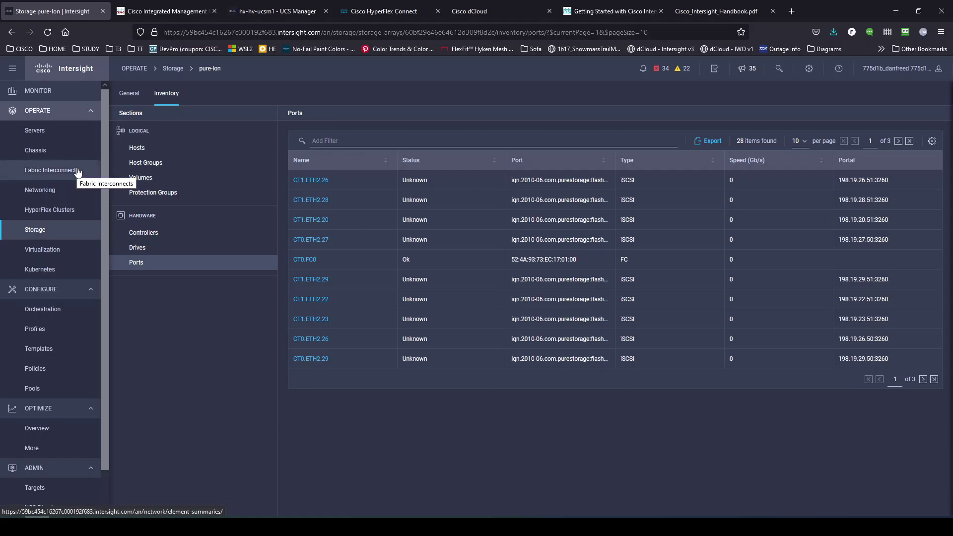
Open the Fabric Interconnects list and look over the attributes available for filtering it.
left_click(40, 176)
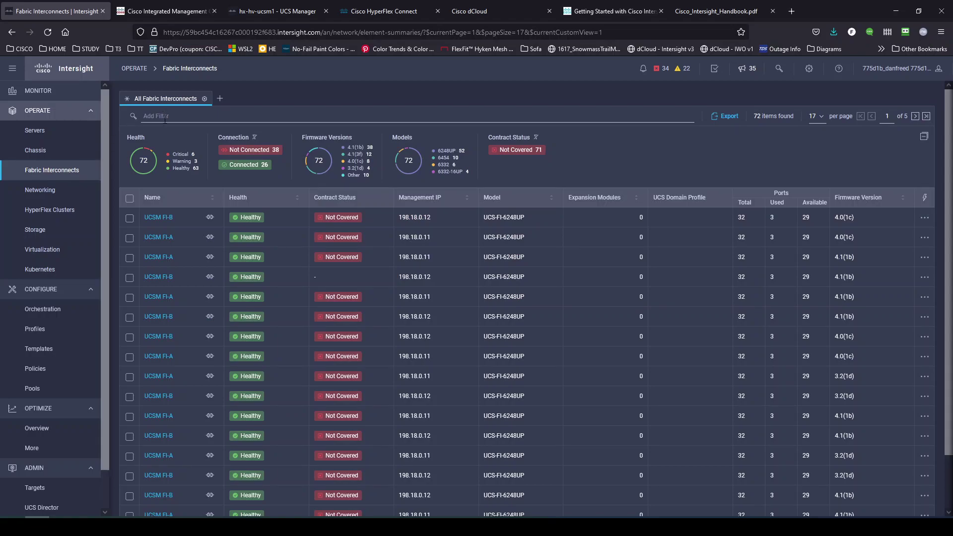
left_click(165, 117)
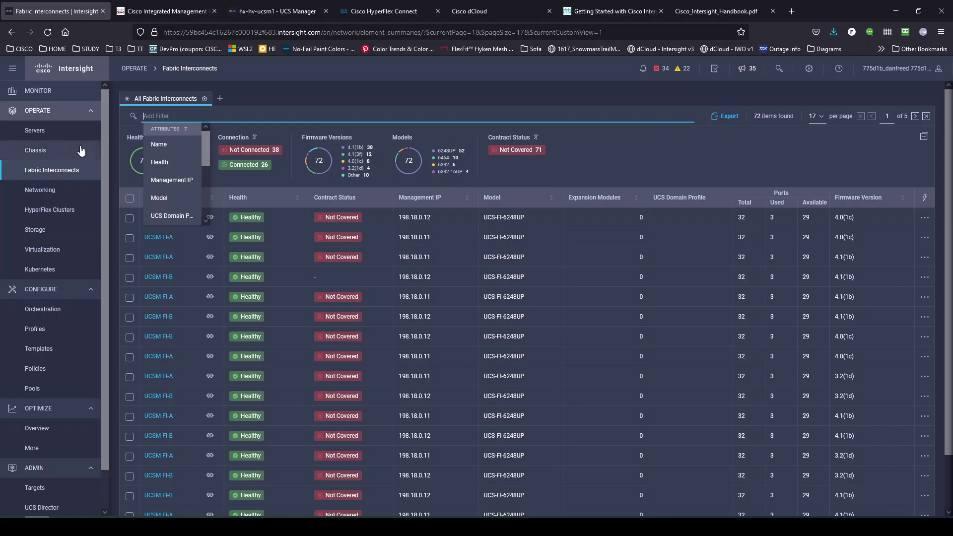
Open the Servers list and filter it by Management Mode Standalone.
left_click(49, 133)
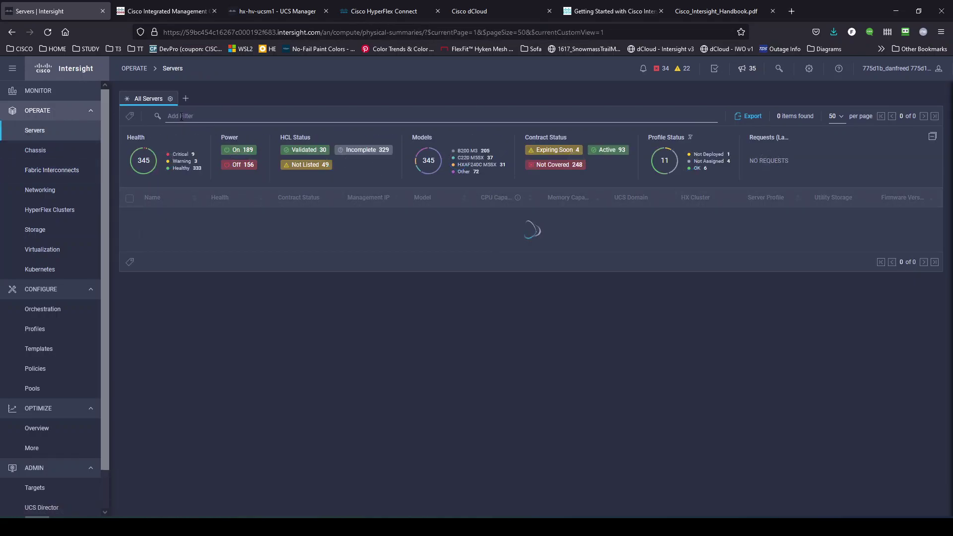
left_click(180, 117)
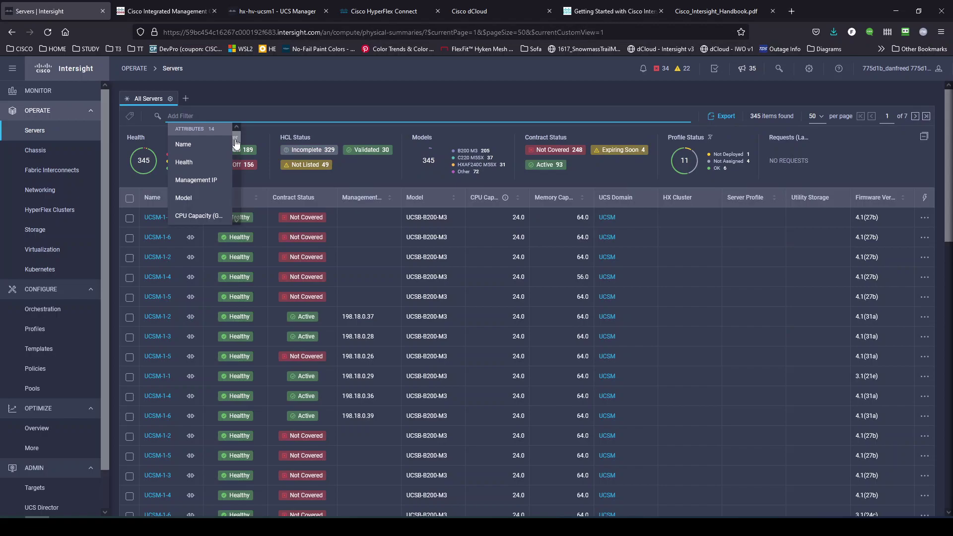
scroll(235, 146, "down", 2)
left_click(200, 162)
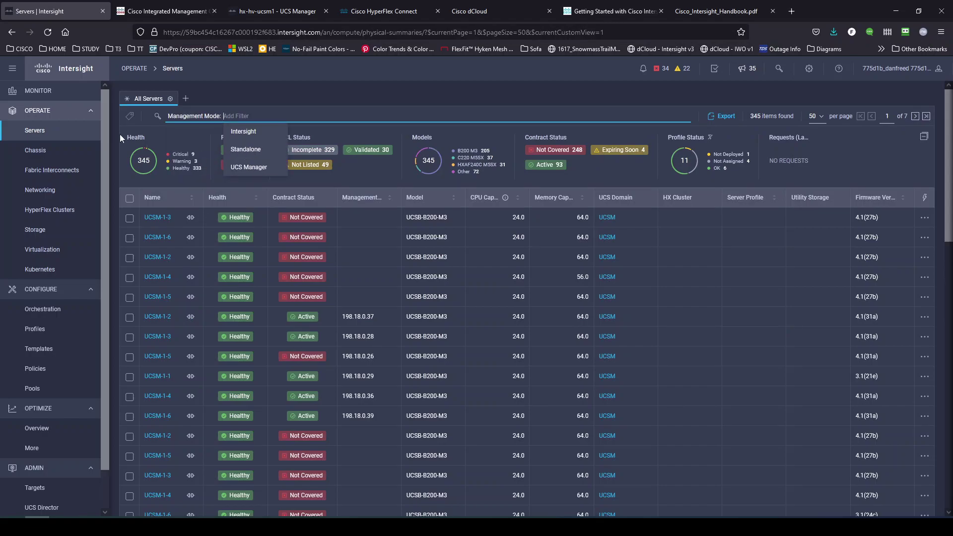
left_click(248, 150)
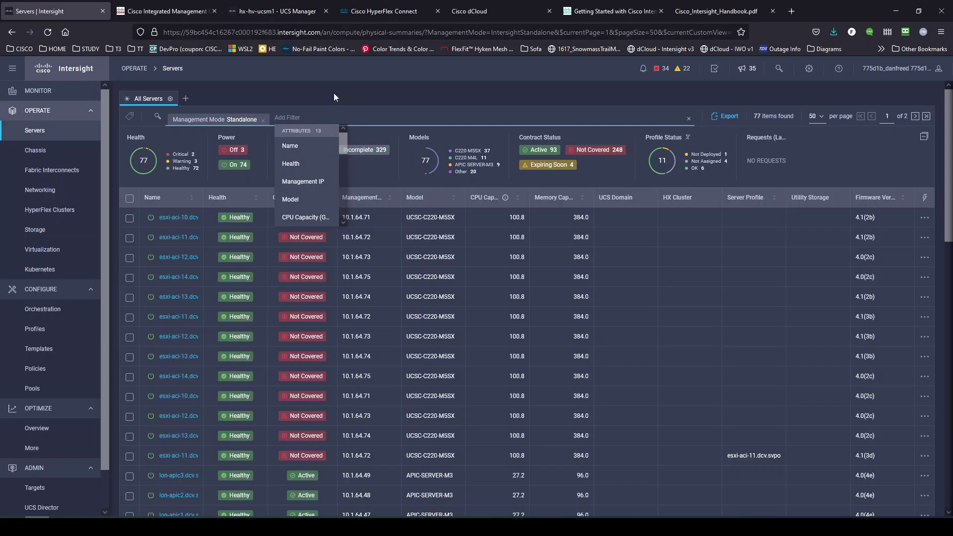
left_click(346, 145)
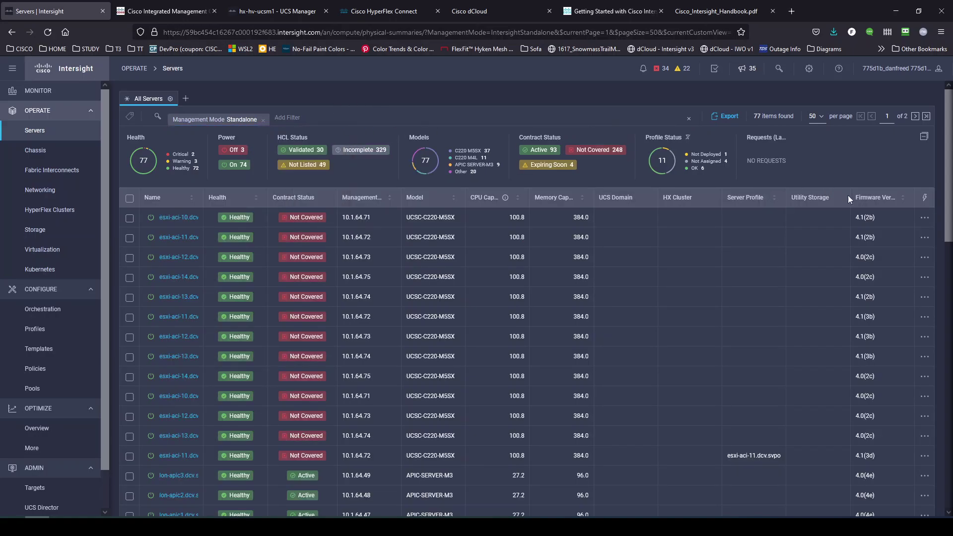
Open the actions for server esxi-aci-10, and switch to its Cisco Integrated Management Controller to view Firmware Management under Admin.
left_click(129, 219)
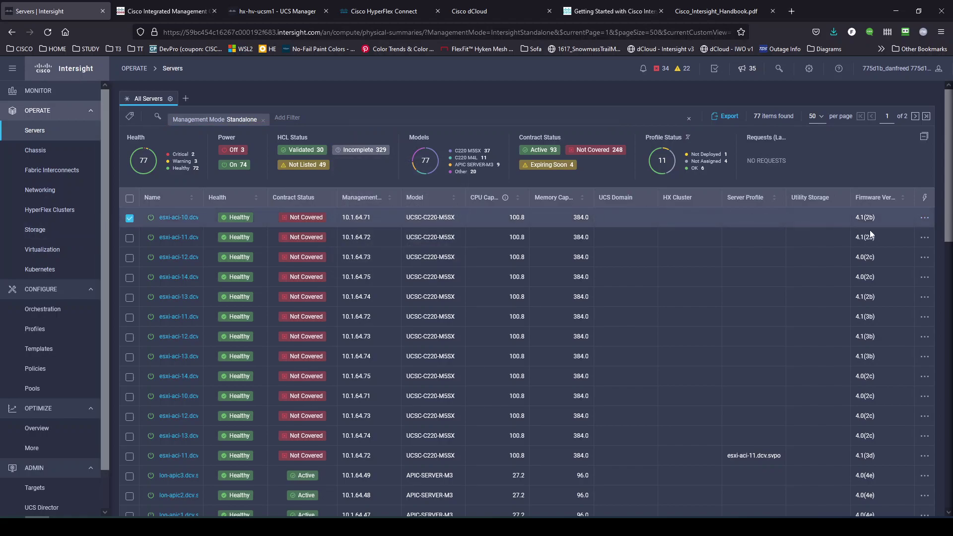
left_click(924, 218)
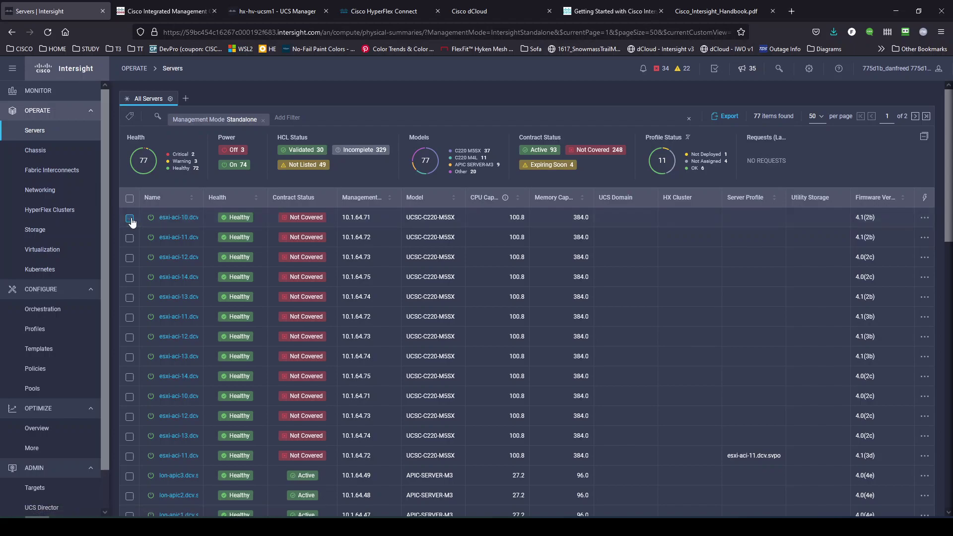
left_click(147, 11)
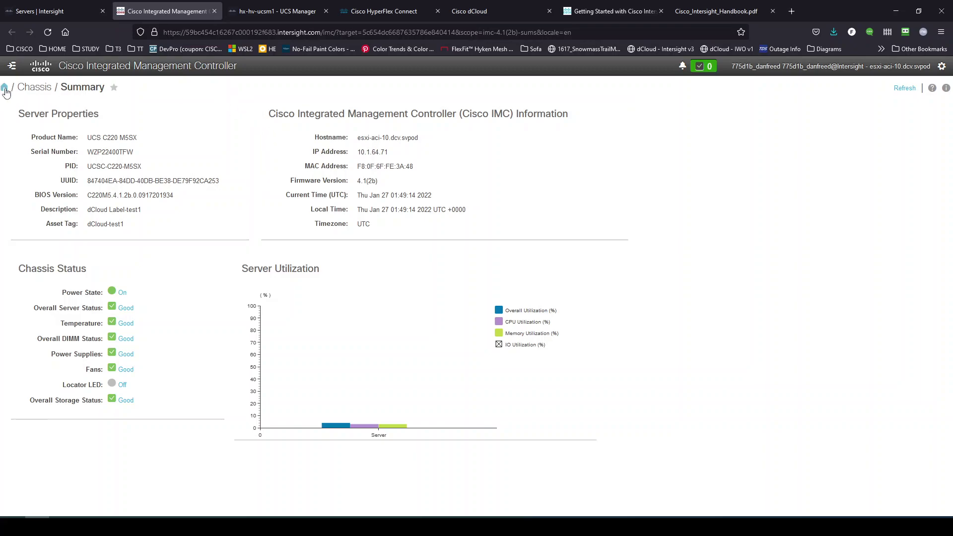
left_click(11, 66)
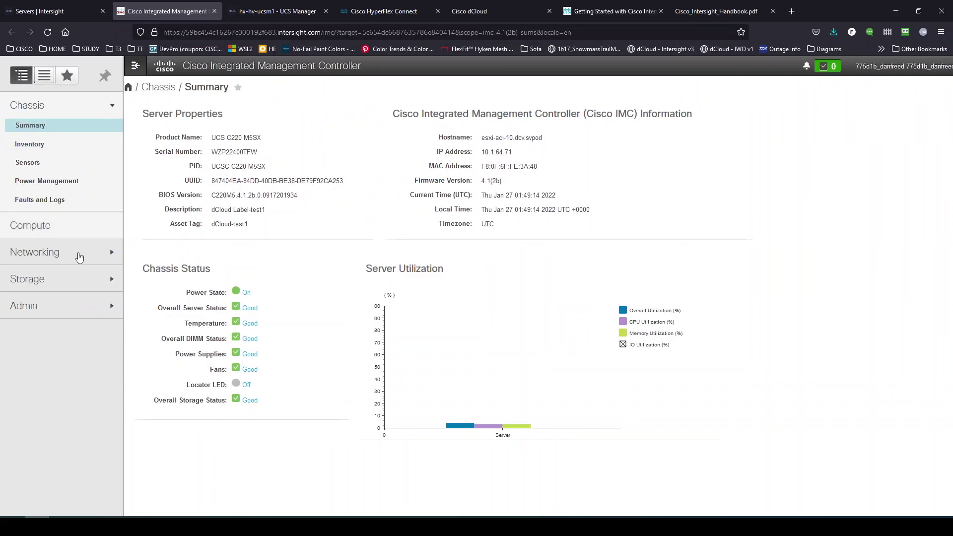
left_click(70, 309)
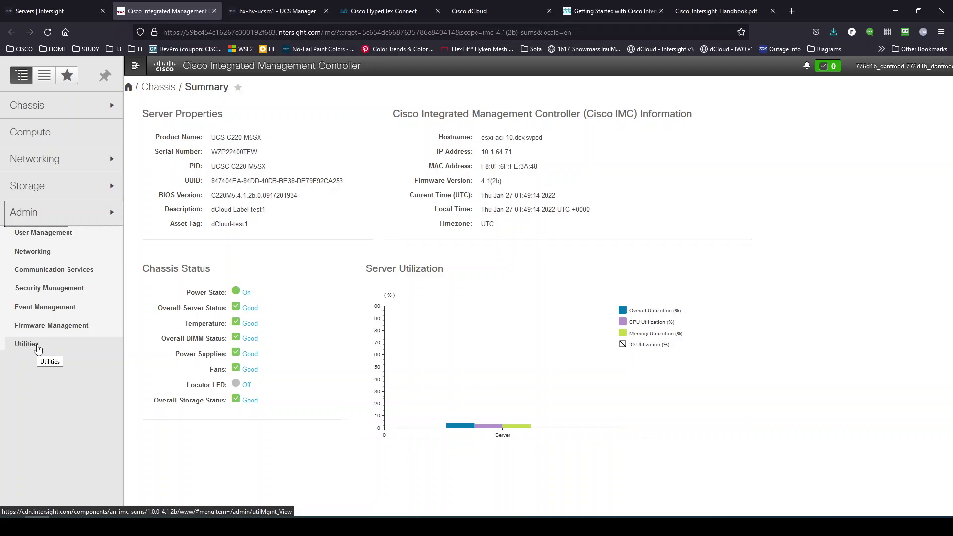
left_click(39, 327)
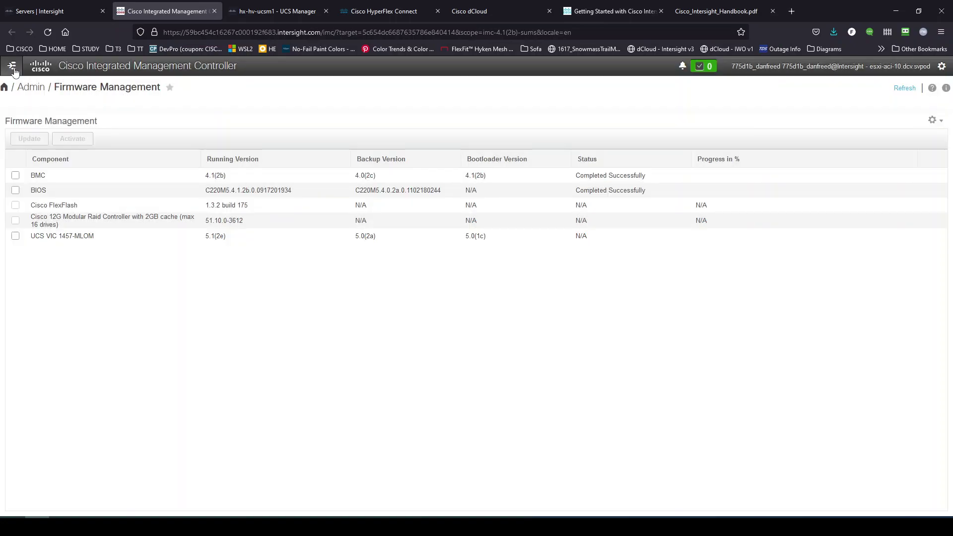
View the management controller's Communication Services settings under Admin, and return to its Chassis Summary page.
left_click(12, 66)
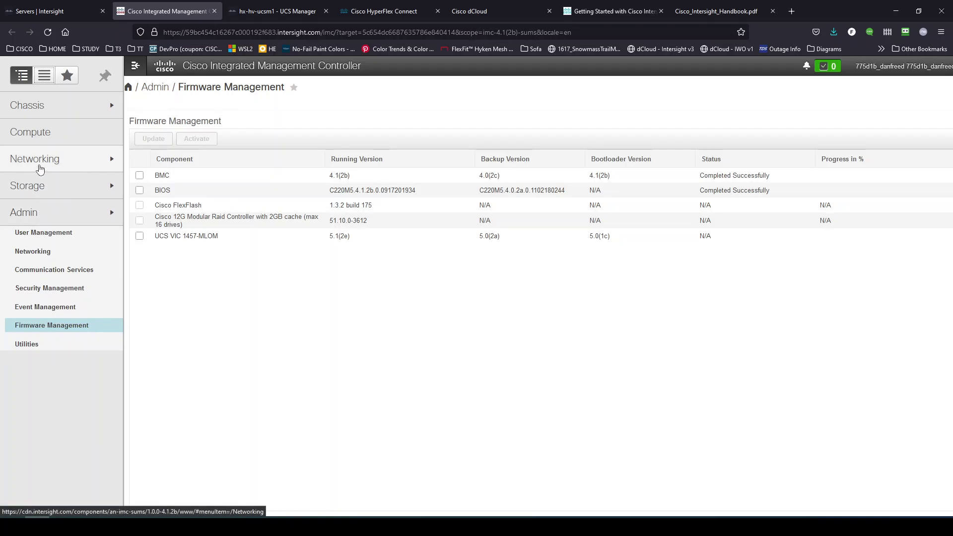
left_click(34, 110)
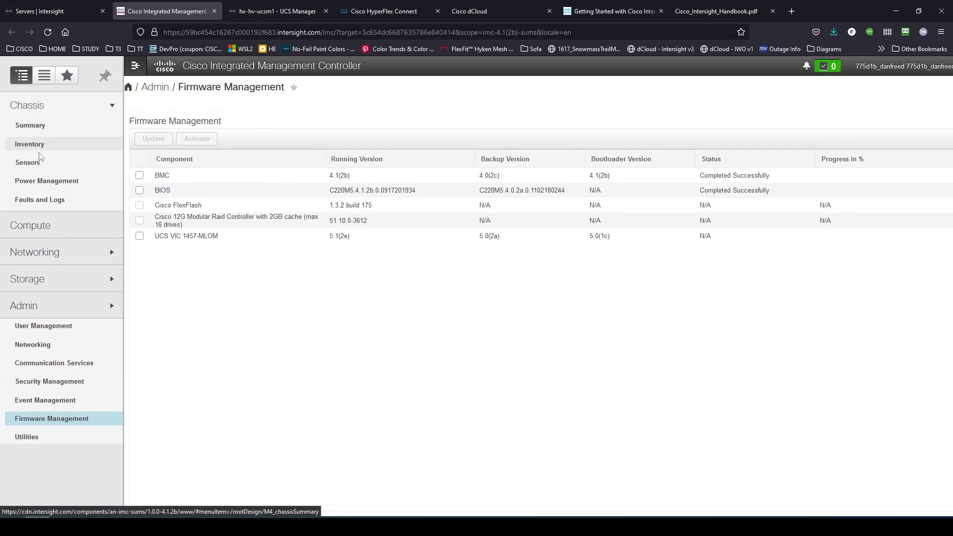
left_click(40, 363)
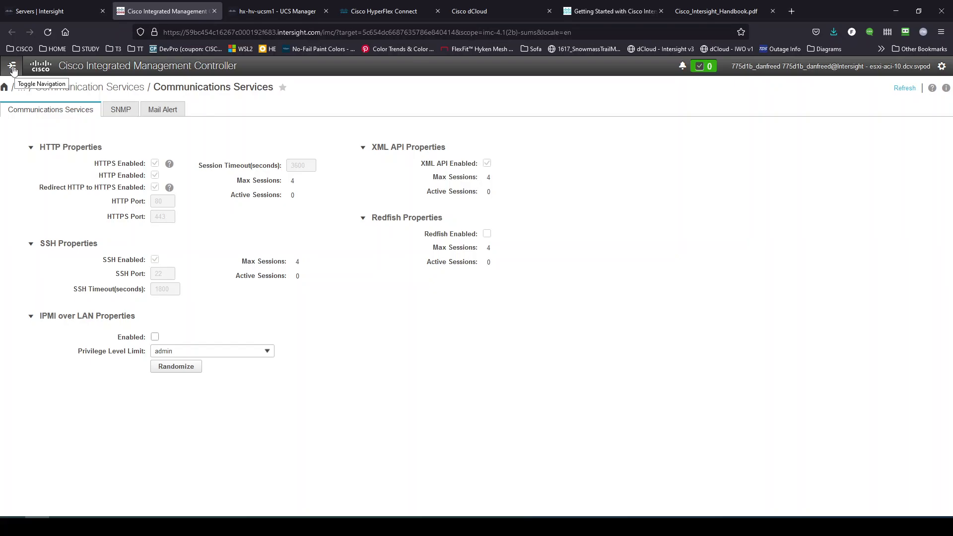
left_click(69, 10)
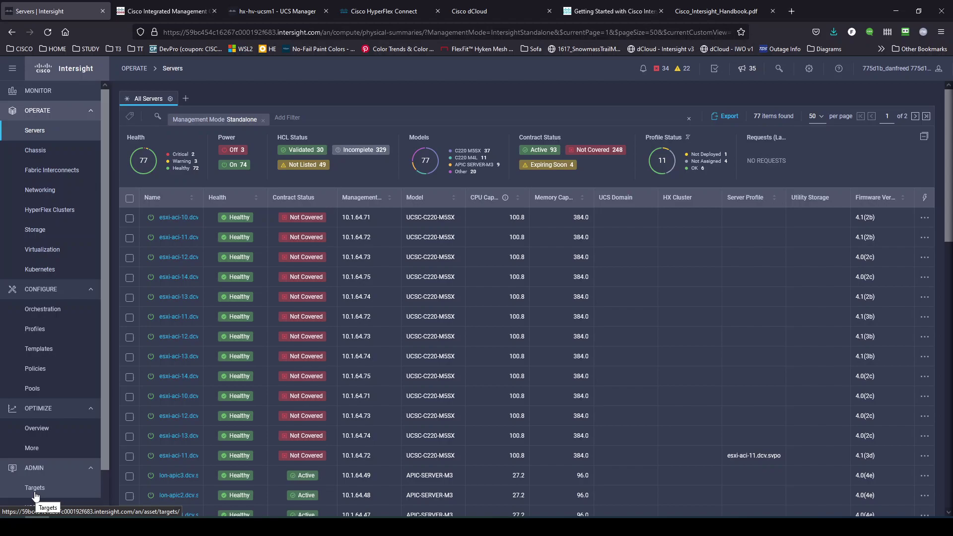
left_click(141, 11)
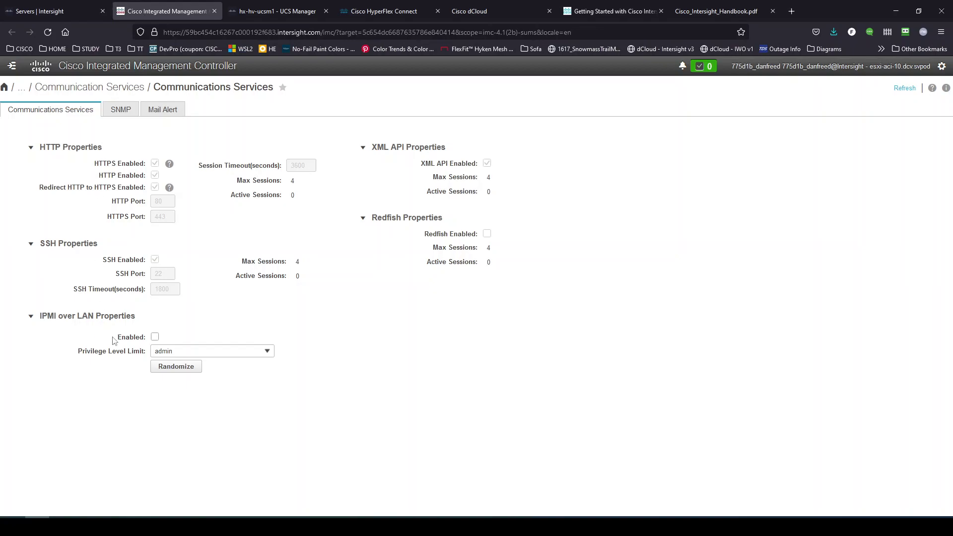
left_click(4, 89)
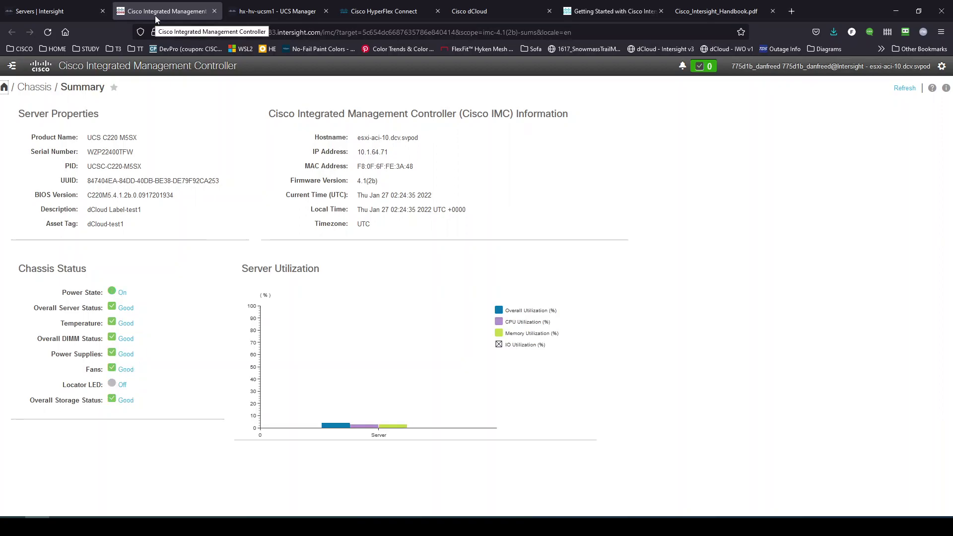
Switch back to Intersight and replace the Servers list's Standalone filter with Management Mode UCS Manager.
left_click(70, 12)
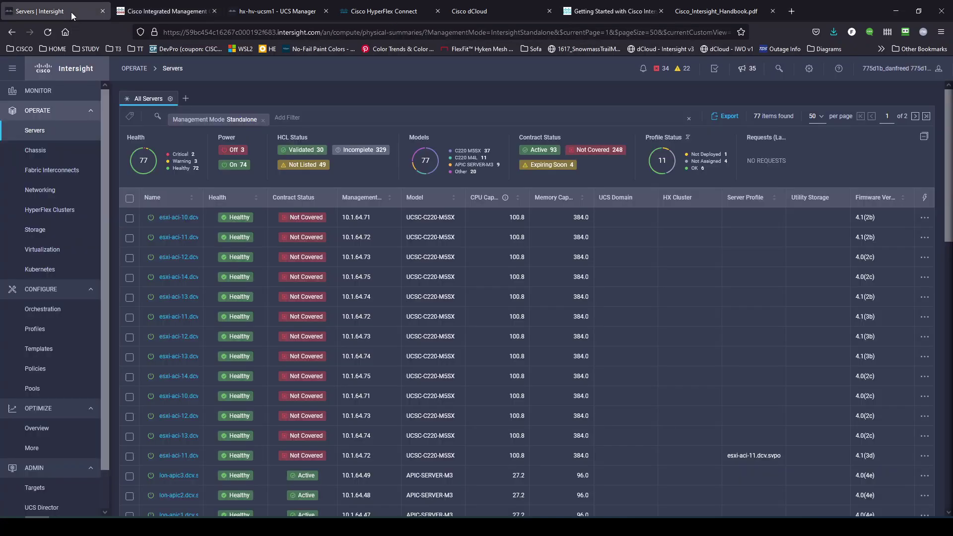
left_click(264, 120)
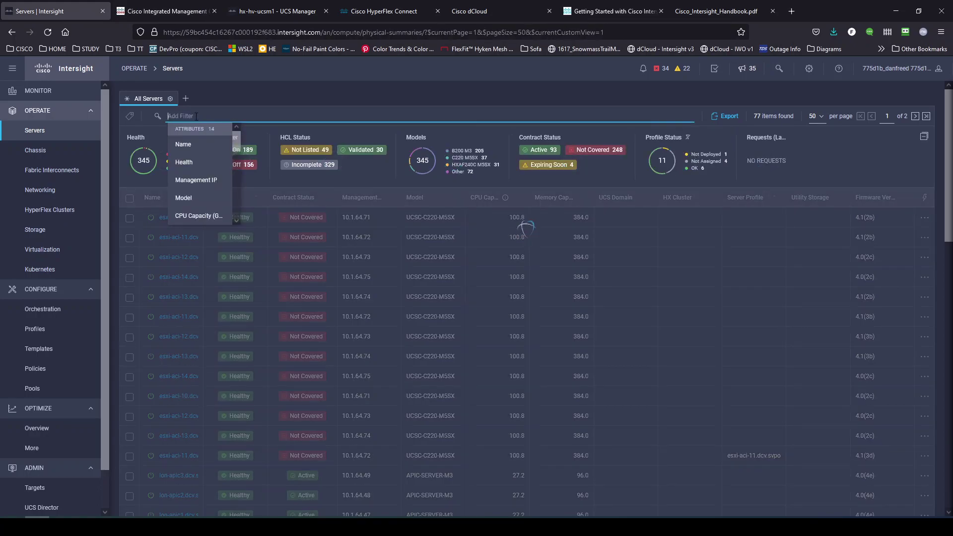
scroll(206, 154, "down", 3)
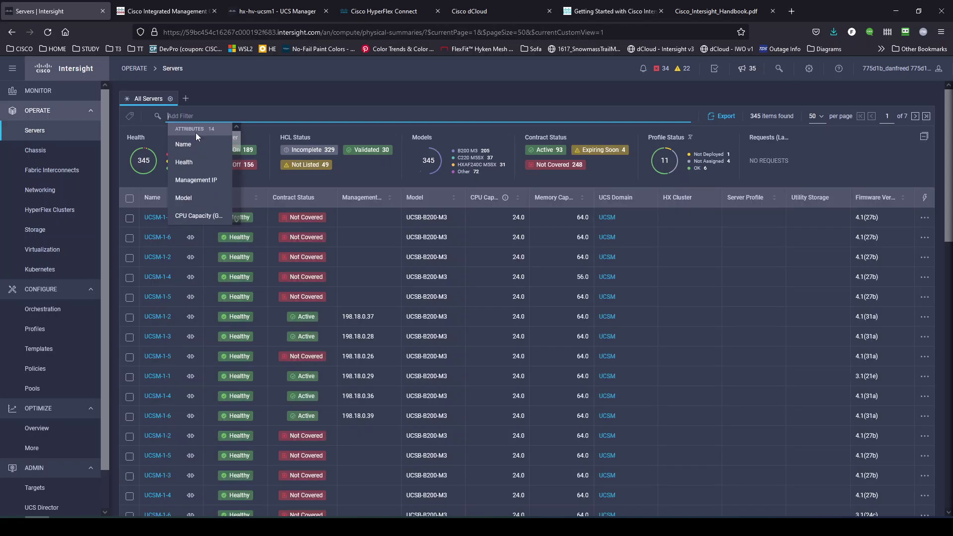
scroll(195, 168, "down", 2)
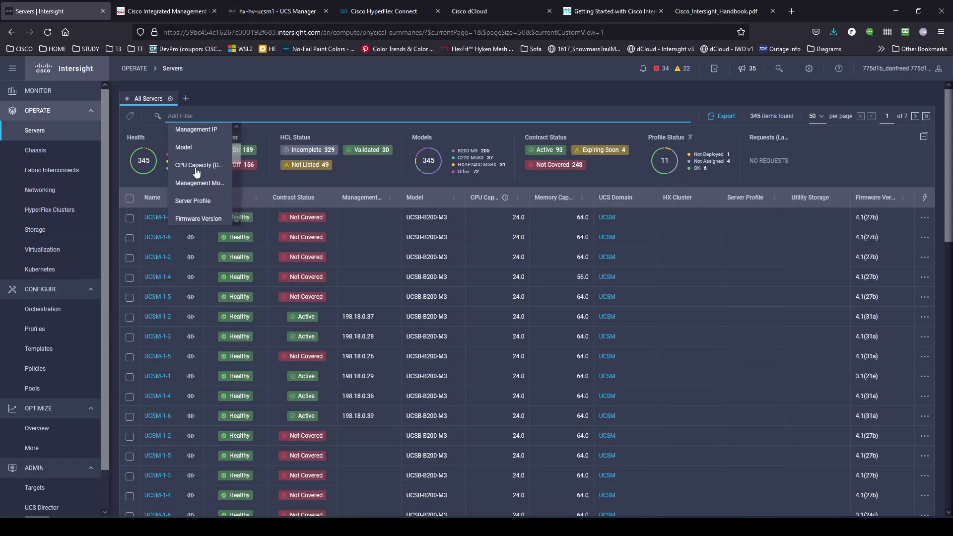
left_click(195, 179)
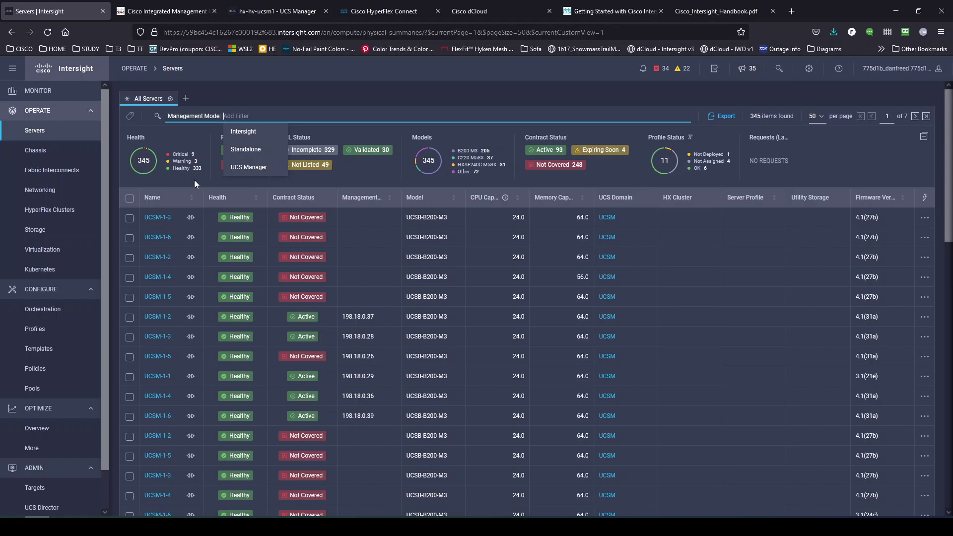
left_click(248, 169)
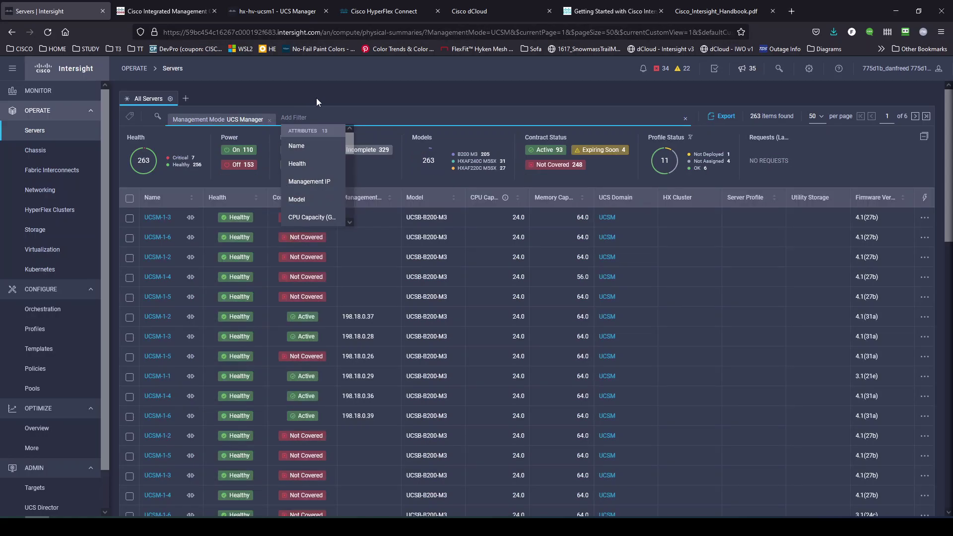
Check the actions offered for the first UCSM-1-3 server and the UCSM-1-2 server with management IP 198.18.0.37.
left_click(924, 218)
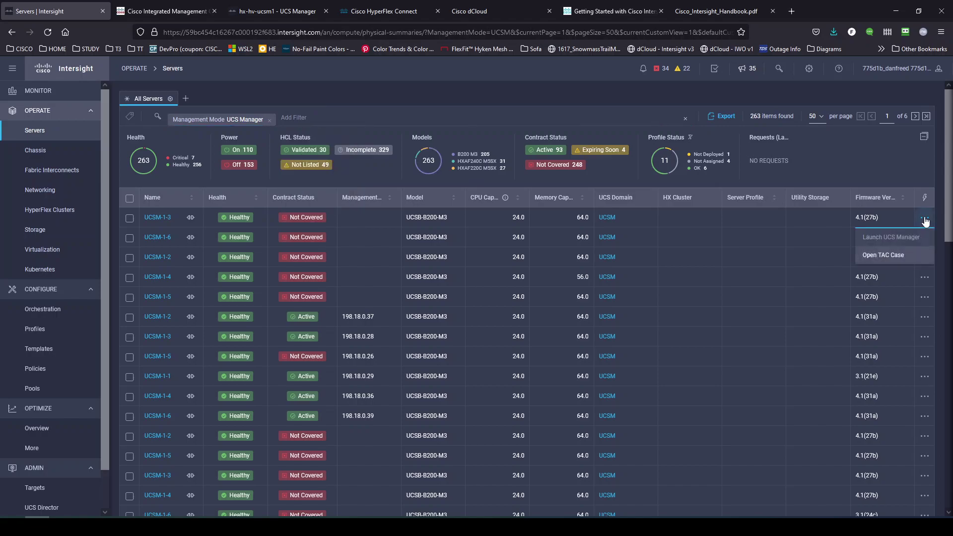
mouse_move(300, 239)
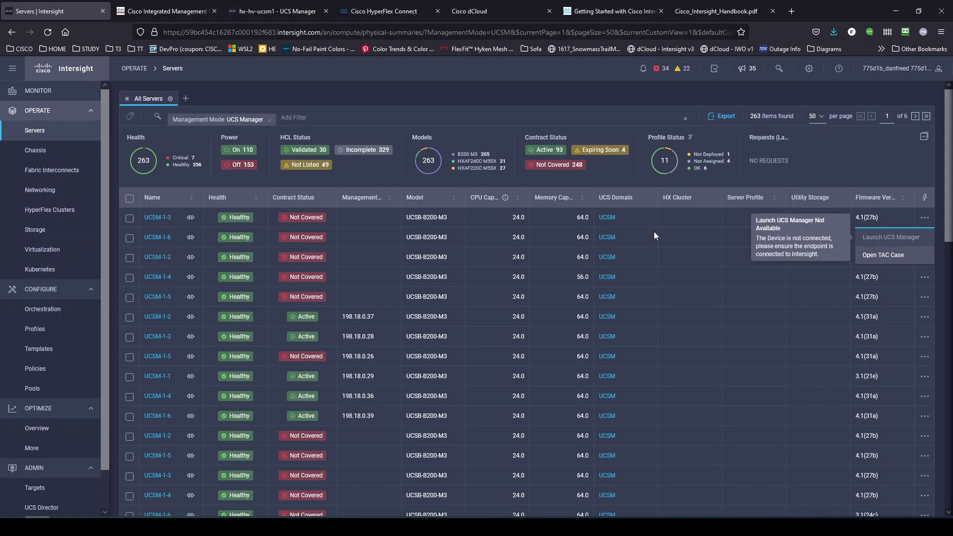
left_click(297, 321)
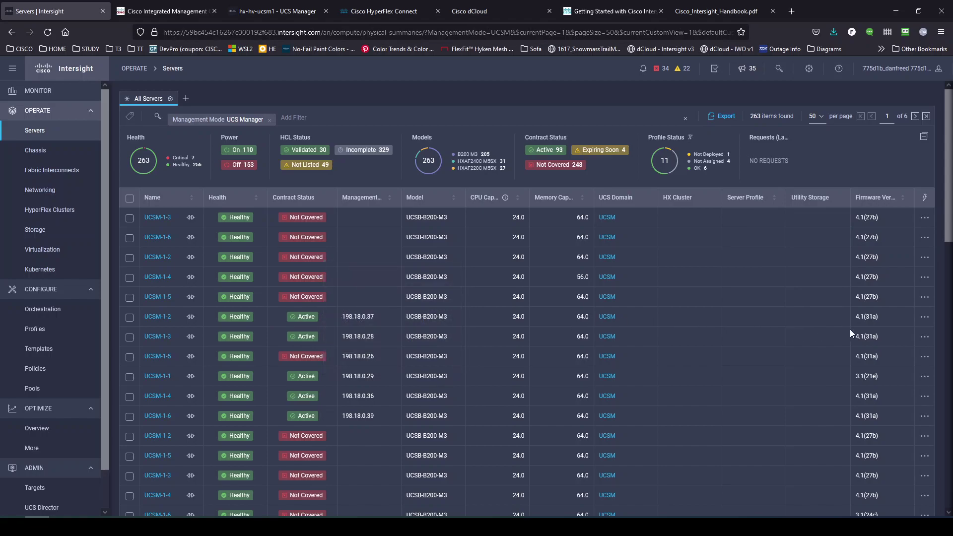
left_click(925, 318)
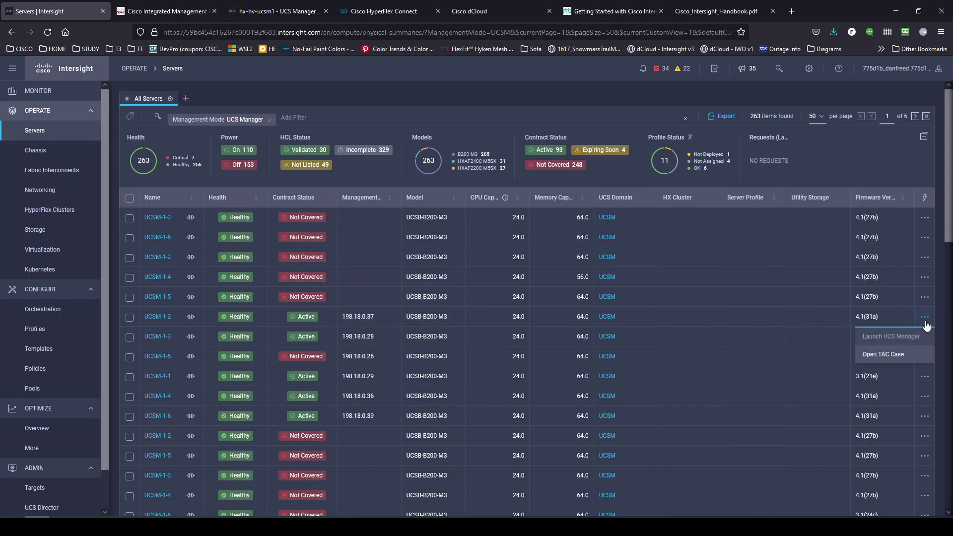
left_click(873, 318)
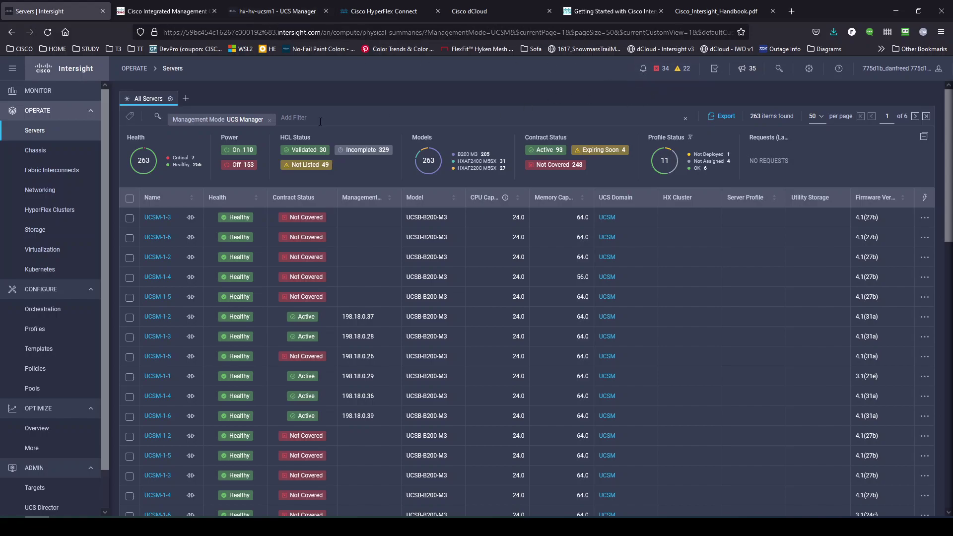
Clear the Management Mode filter and search the Servers list for hx-hv-ucsm1.
left_click(270, 123)
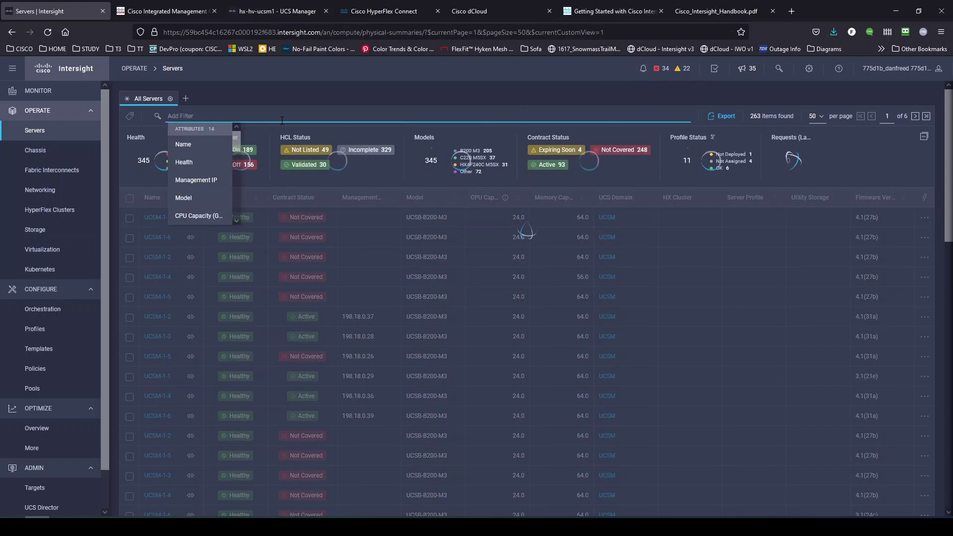
type("hx")
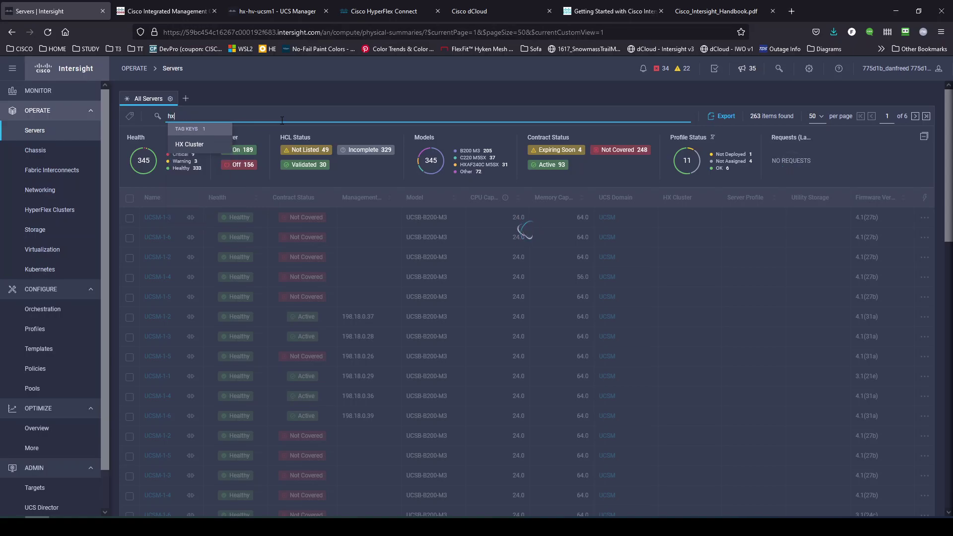
type("-hv-ucsm1")
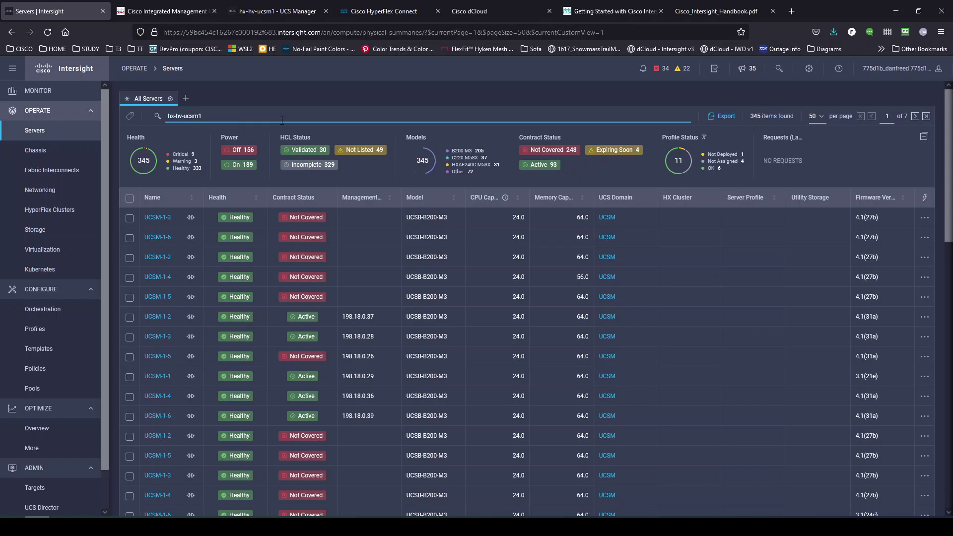
key("Return")
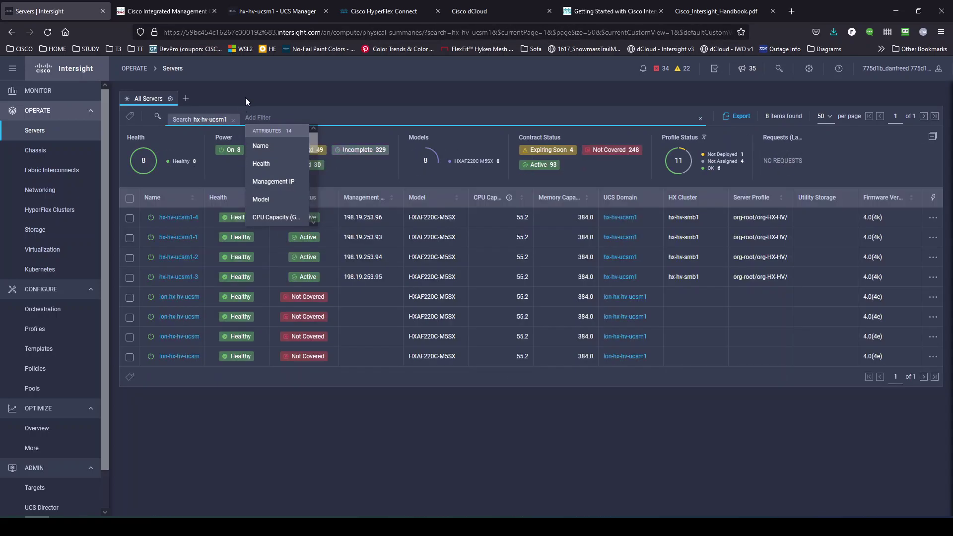
left_click(247, 101)
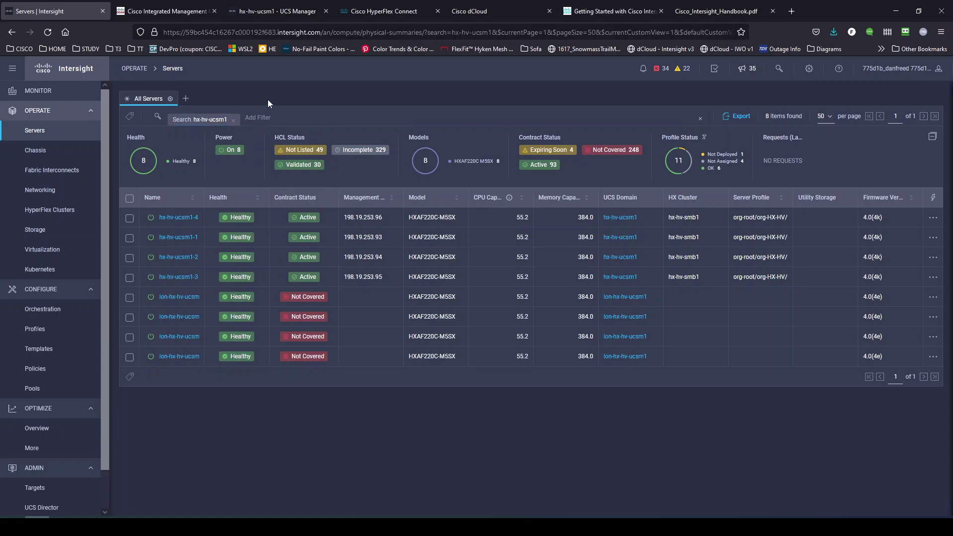
Open the actions for server hx-hv-ucsm1-1 and launch UCS Manager for its domain.
left_click(934, 238)
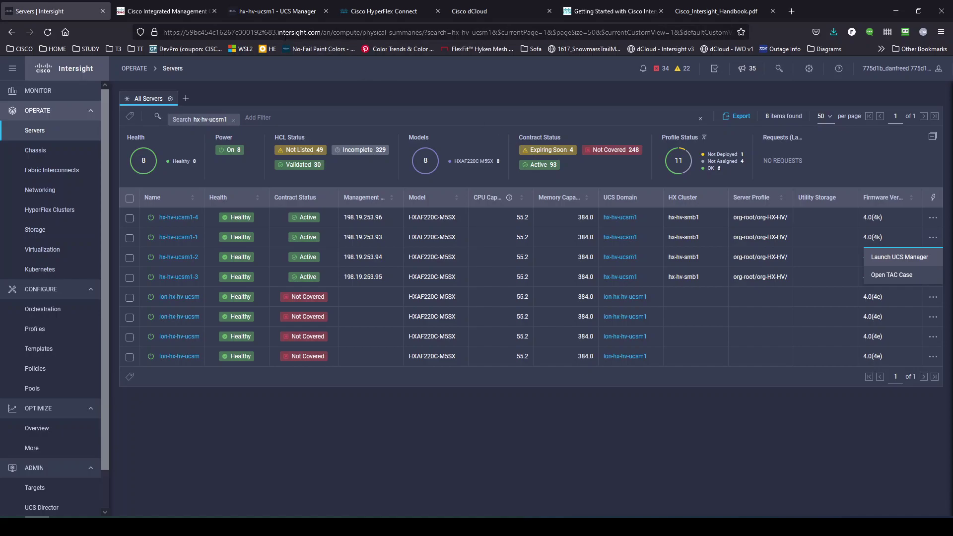
left_click(277, 11)
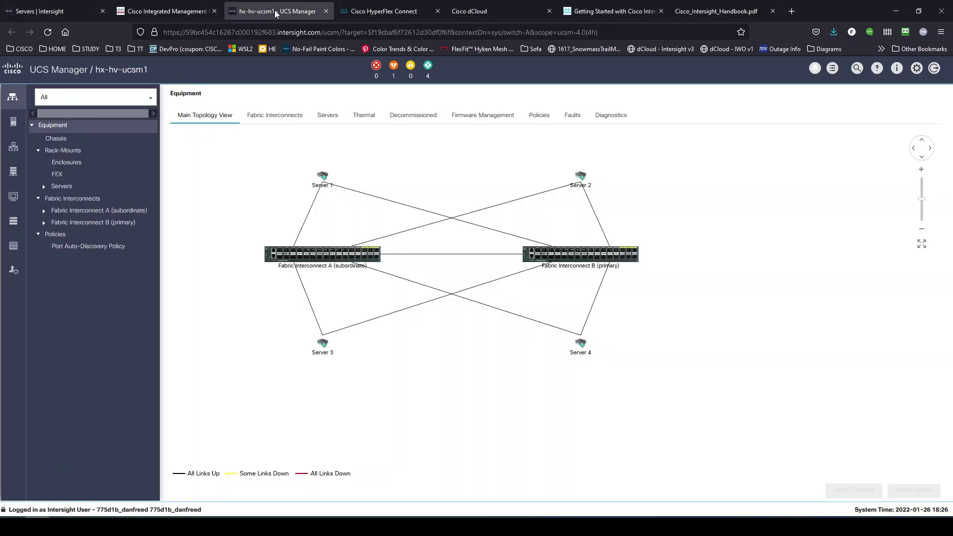
left_click(167, 11)
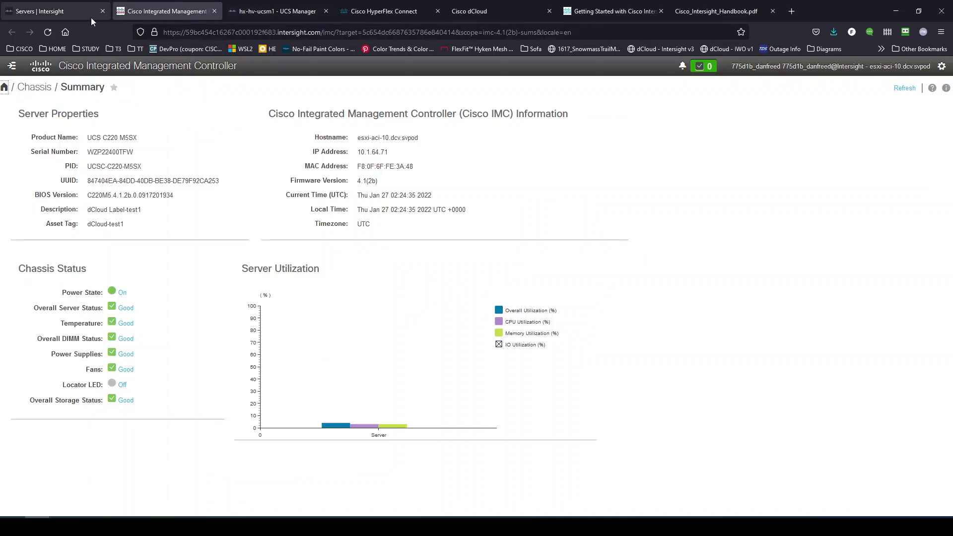
left_click(60, 16)
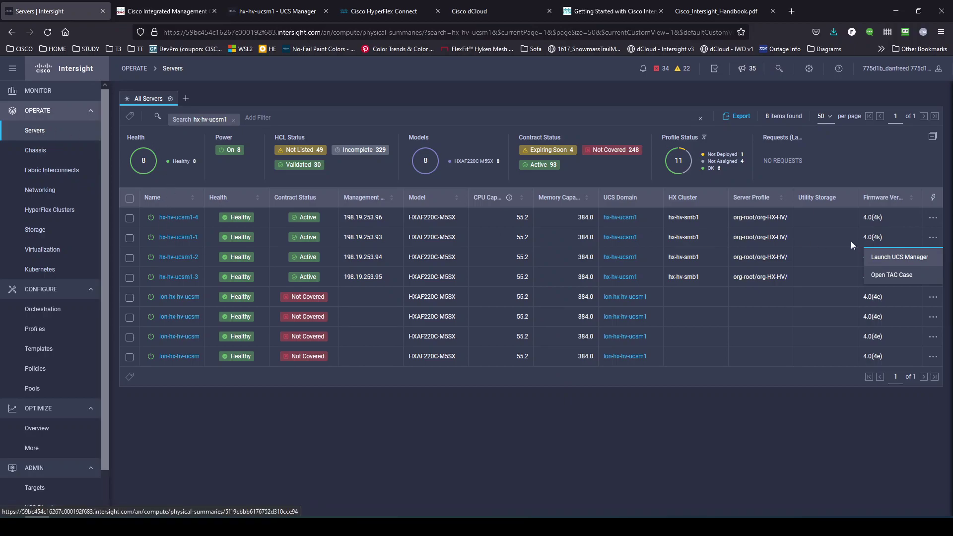
left_click(898, 259)
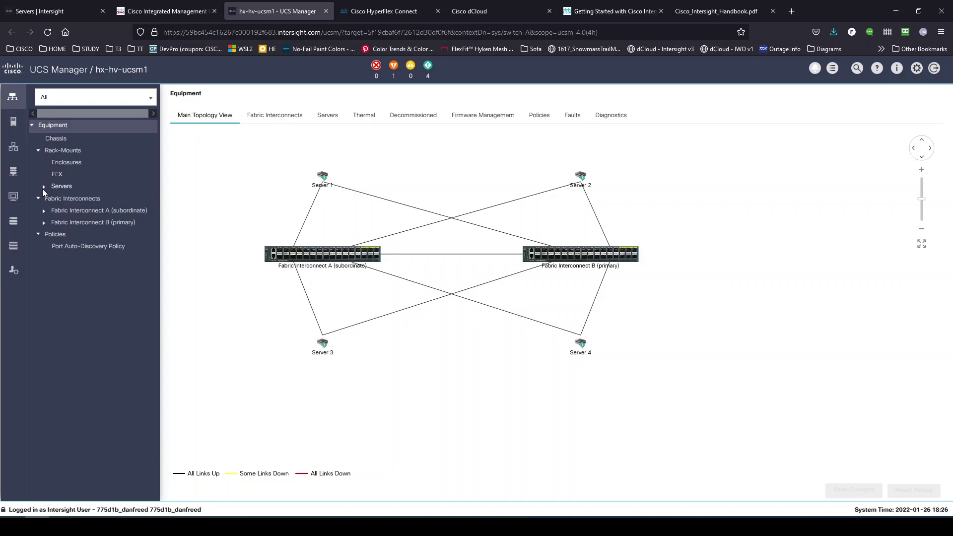
View the service profiles in UCS Manager, and open the general details of rack-mount Server 3 under Equipment.
left_click(14, 123)
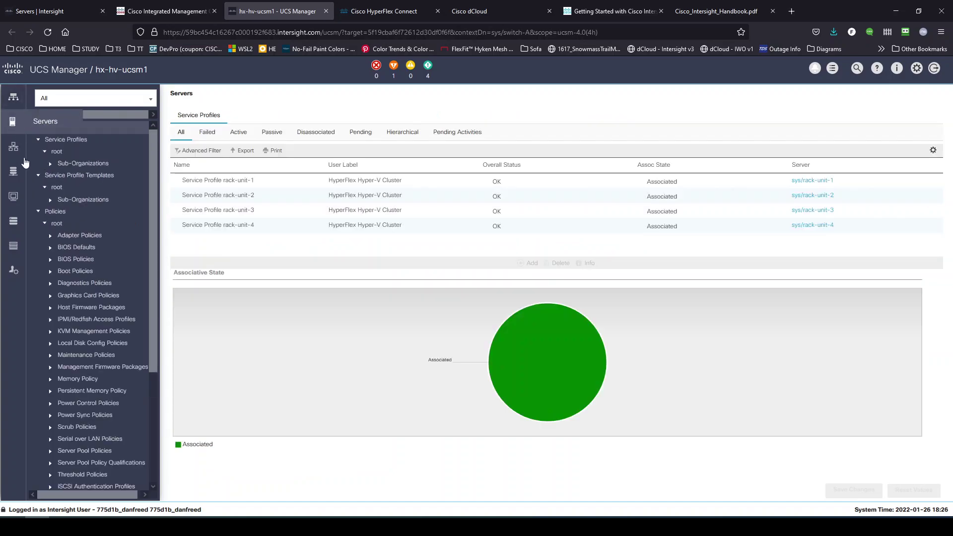
left_click(12, 101)
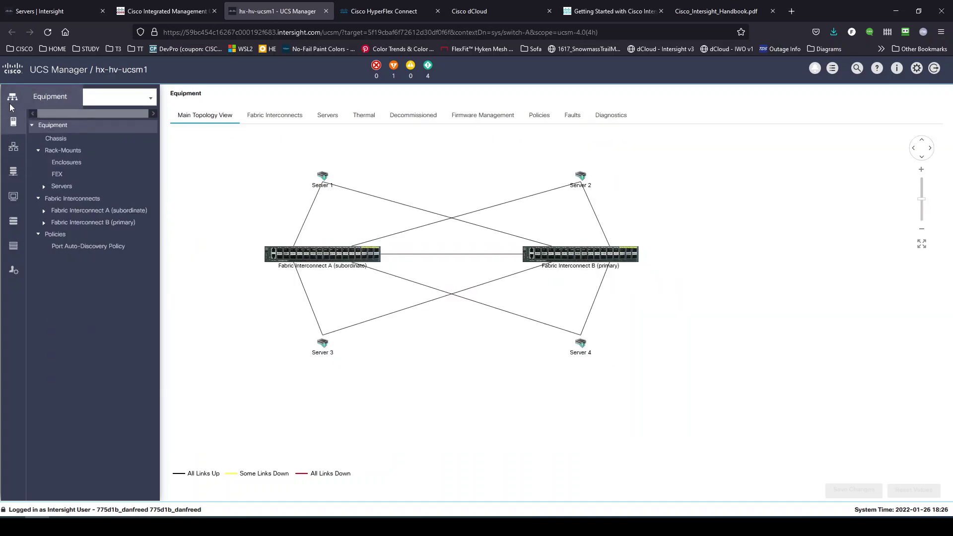
left_click(44, 186)
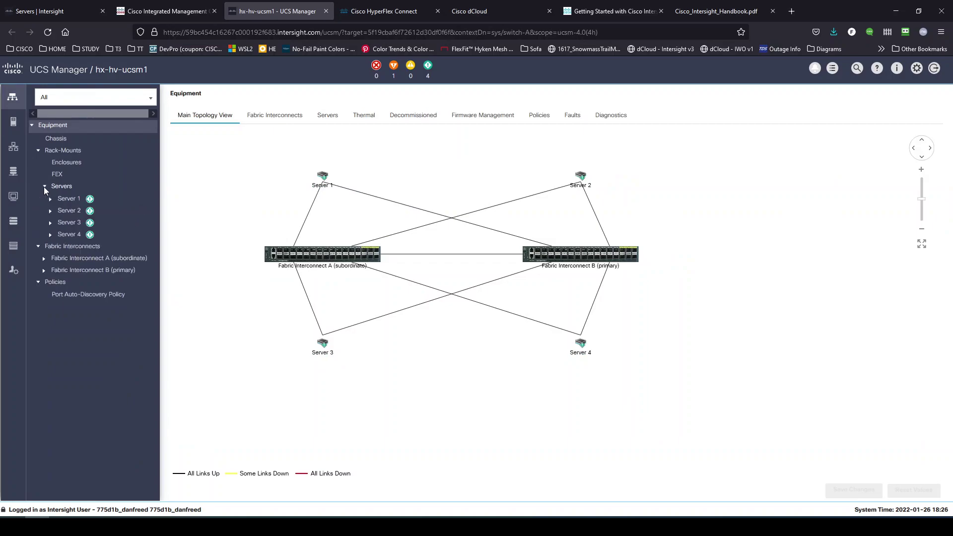
left_click(73, 221)
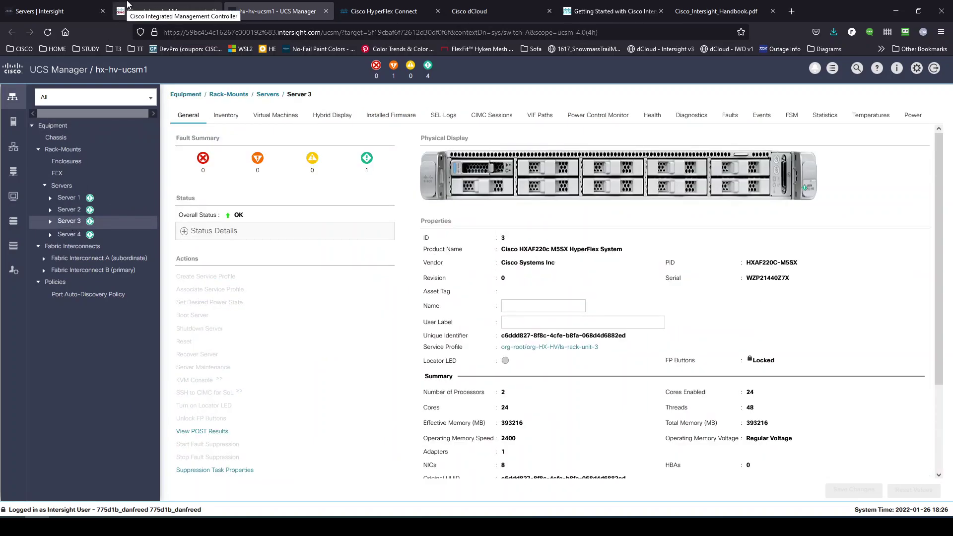
Return to the Intersight Servers list and replace the hx-hv-ucsm1 search with a Management Mode filter set to Intersight.
left_click(62, 12)
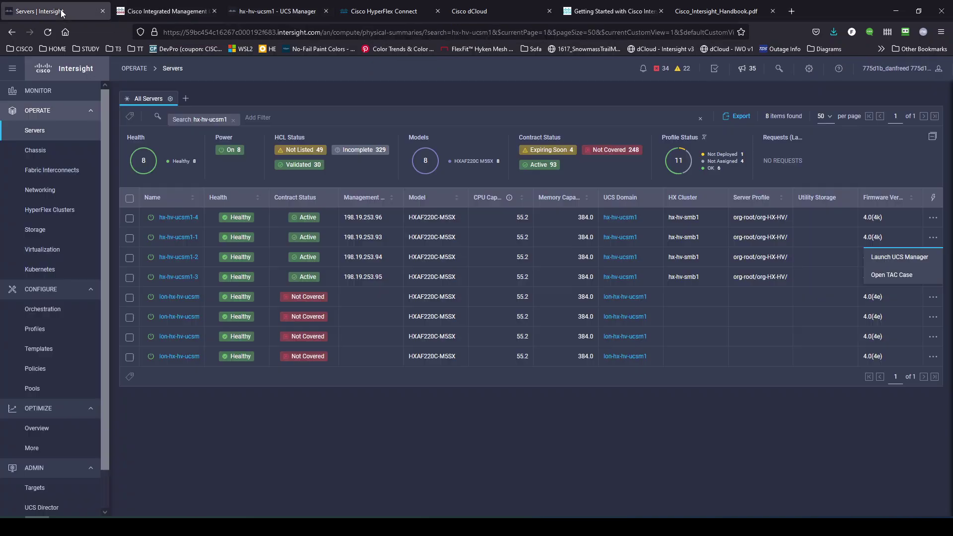
left_click(234, 119)
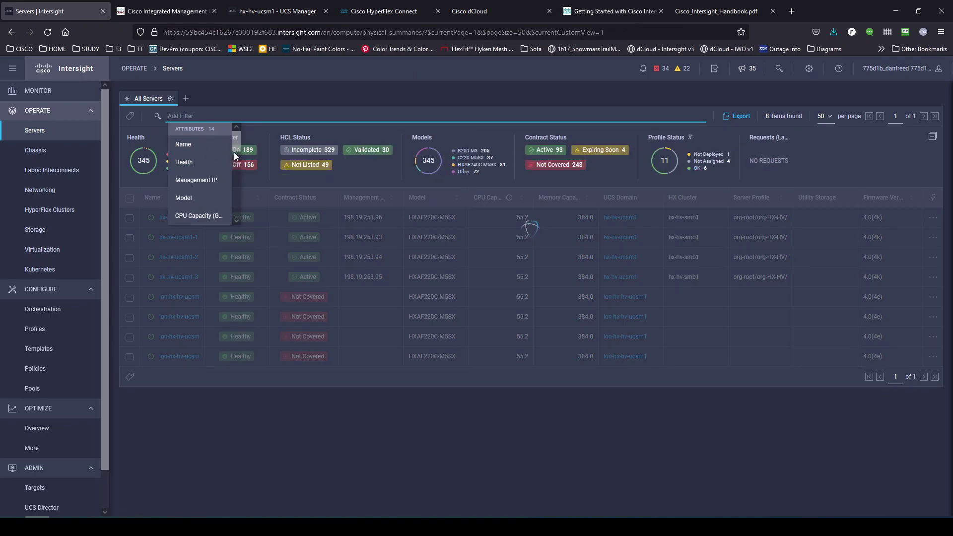
left_click_drag(235, 144, 237, 162)
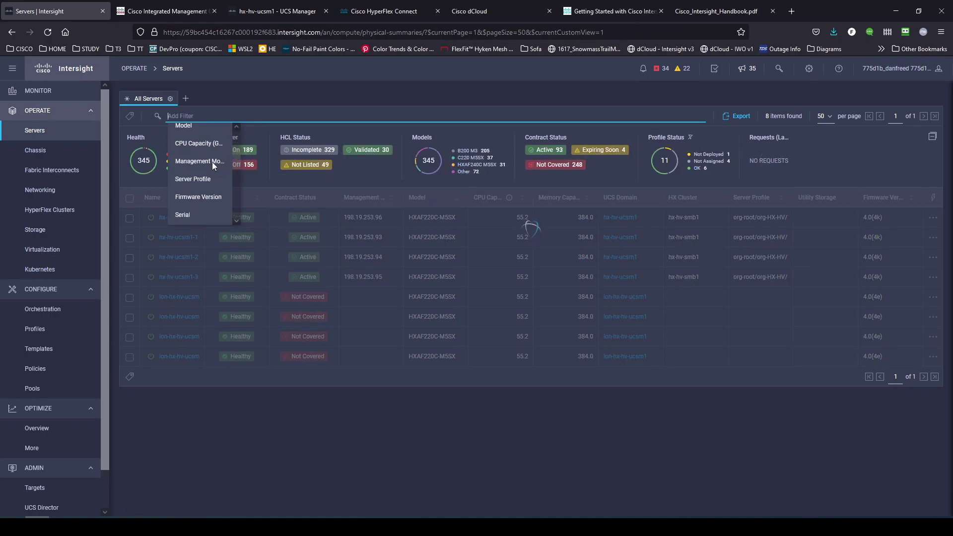
left_click(190, 163)
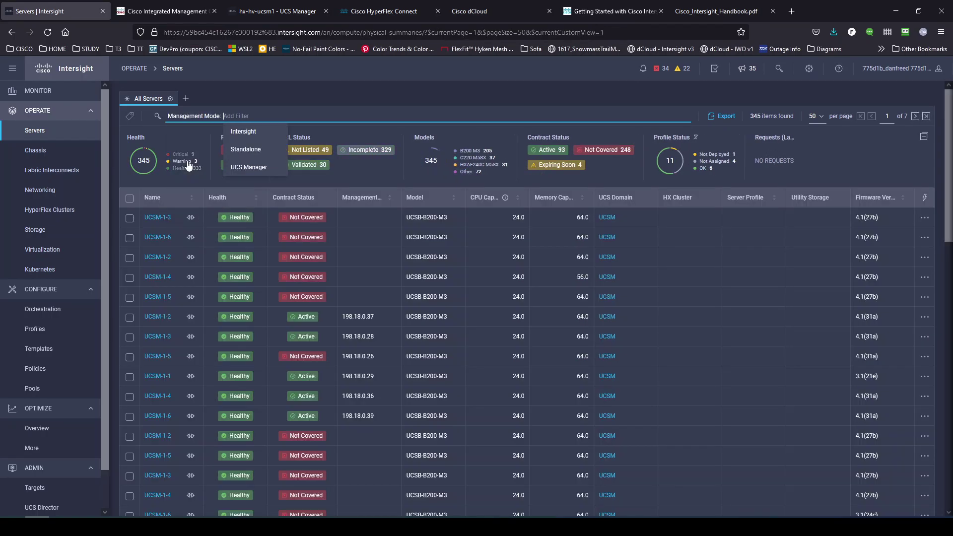
left_click(249, 131)
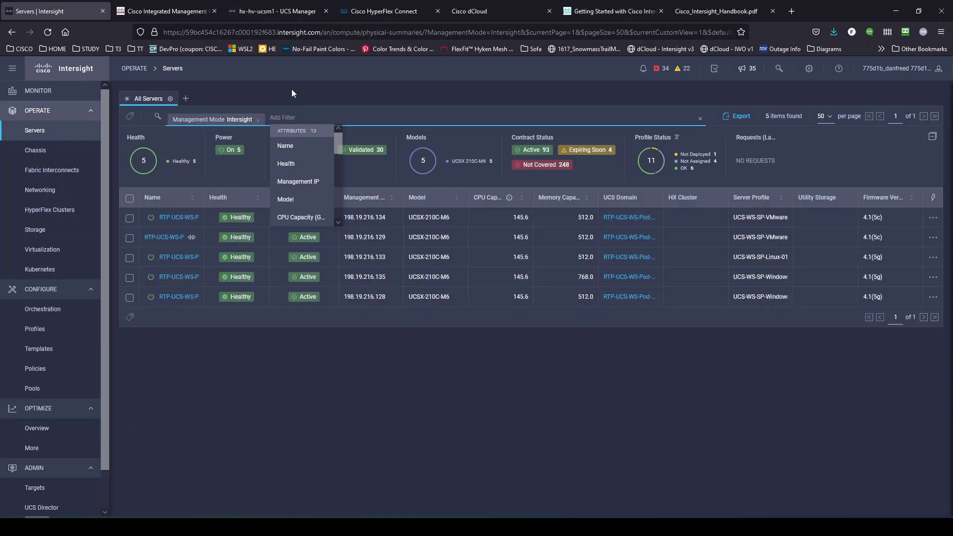
left_click(292, 94)
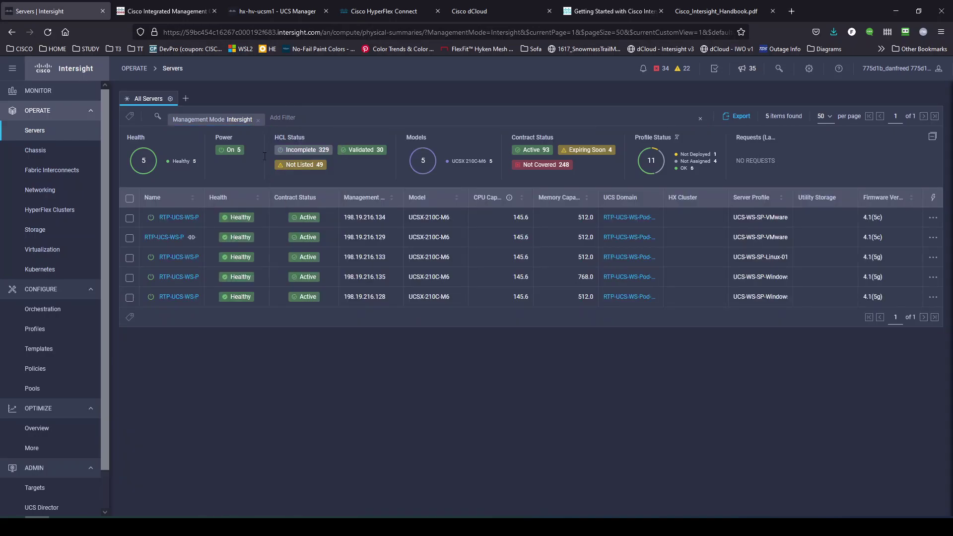
Check the actions offered for several Intersight-managed servers, and clear the Management Mode filter.
left_click(931, 219)
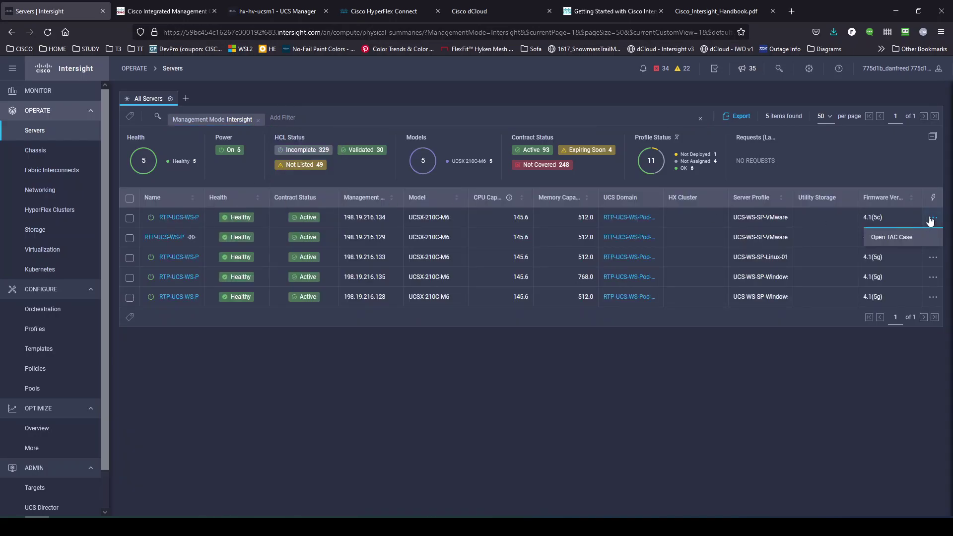
left_click(810, 348)
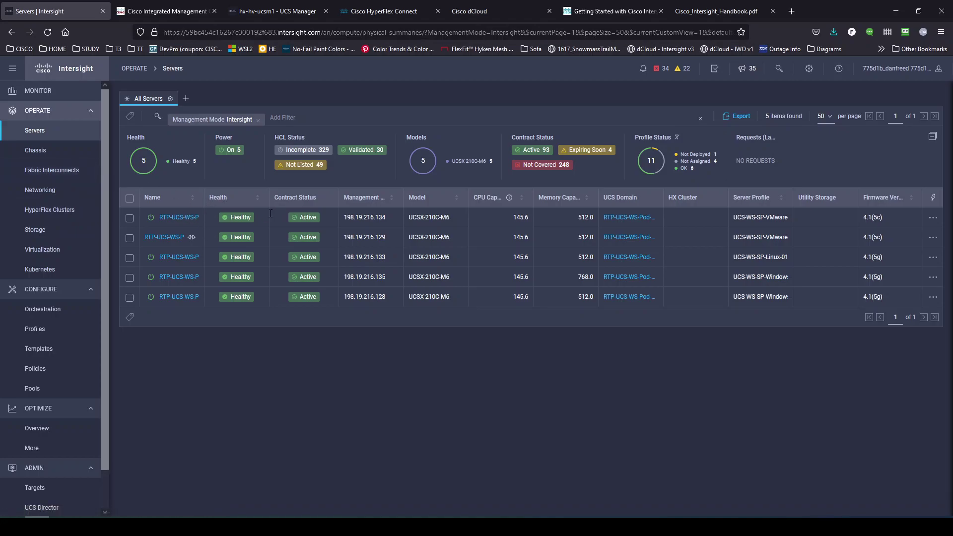
left_click(935, 298)
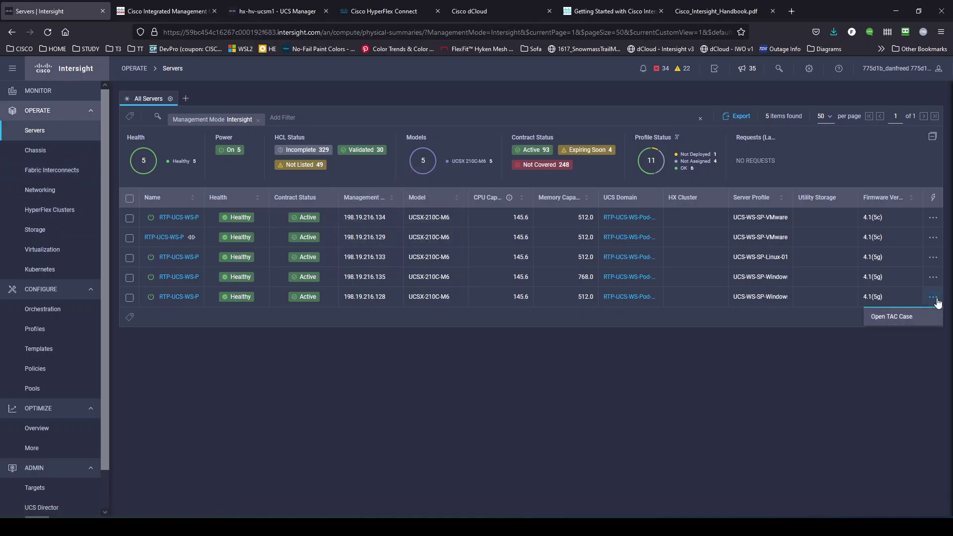
left_click(934, 277)
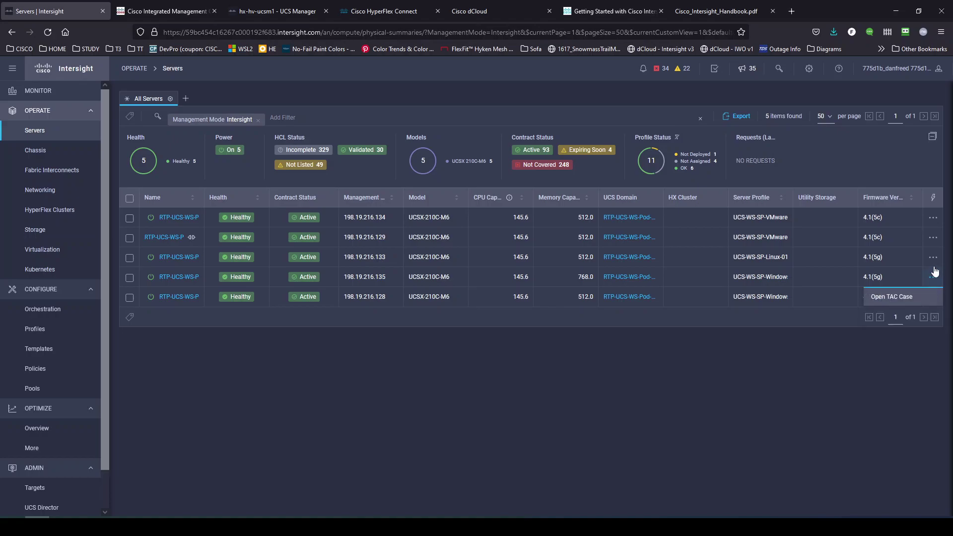
left_click(933, 236)
left_click(932, 221)
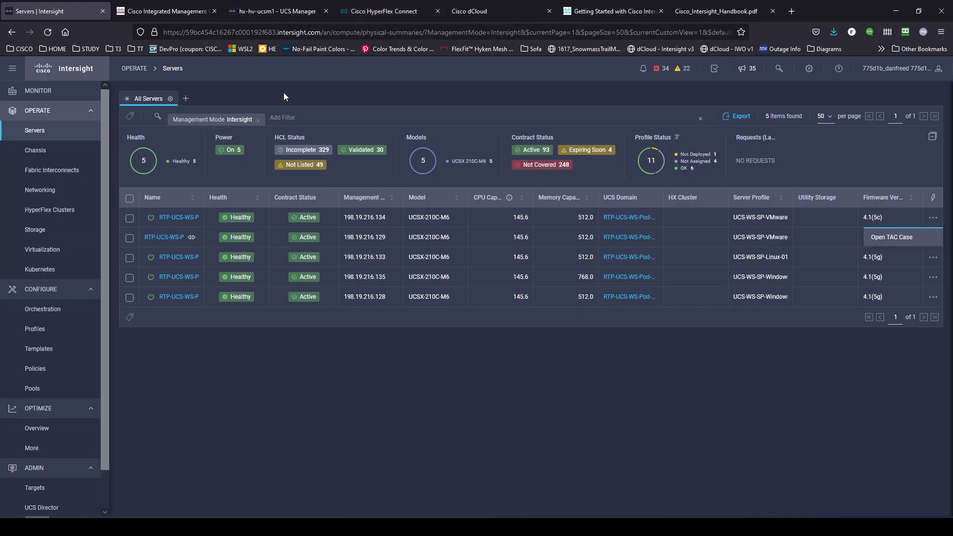
left_click(258, 120)
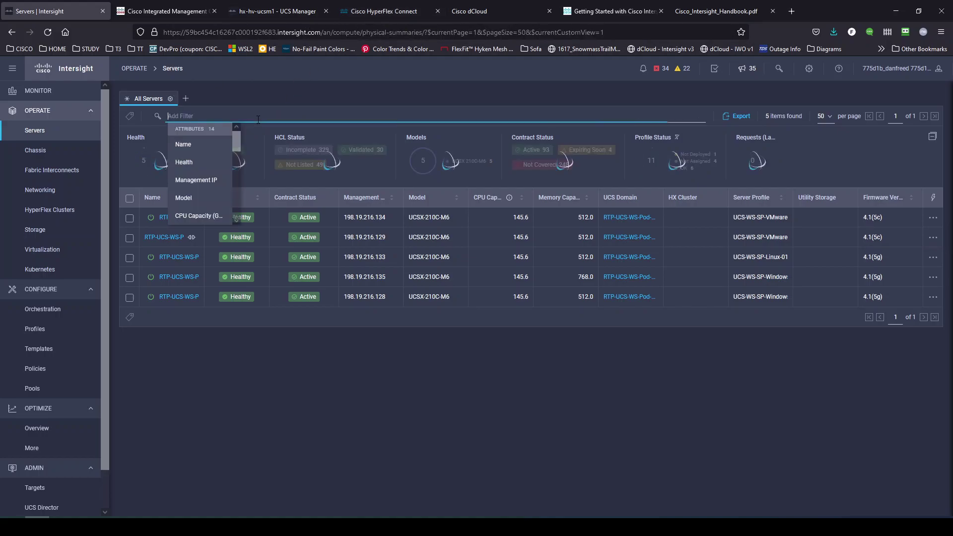
Check the actions for LON-HX-Cluster-02 under HyperFlex Clusters, and view the SJC-HX-Cluster-02 dashboard in HyperFlex Connect before returning to Intersight.
left_click(47, 214)
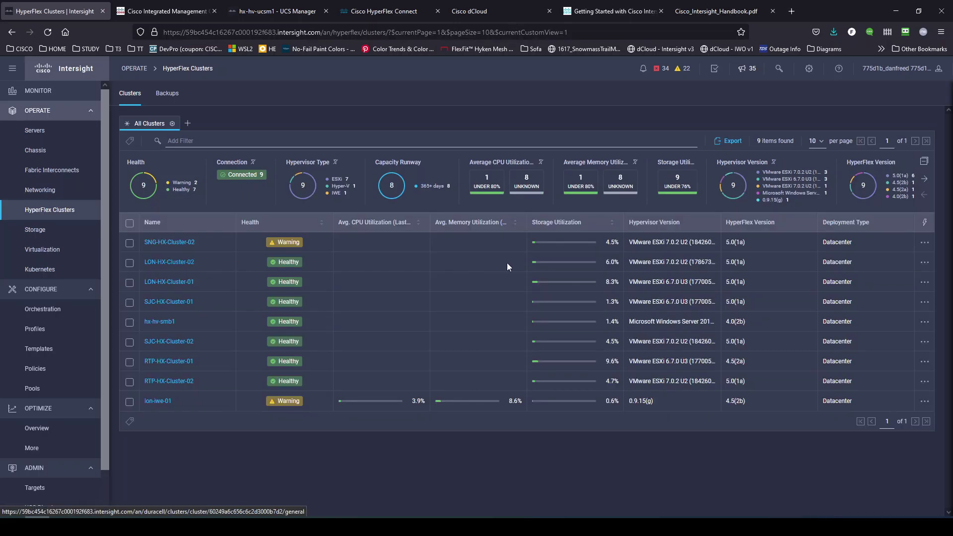
left_click(925, 264)
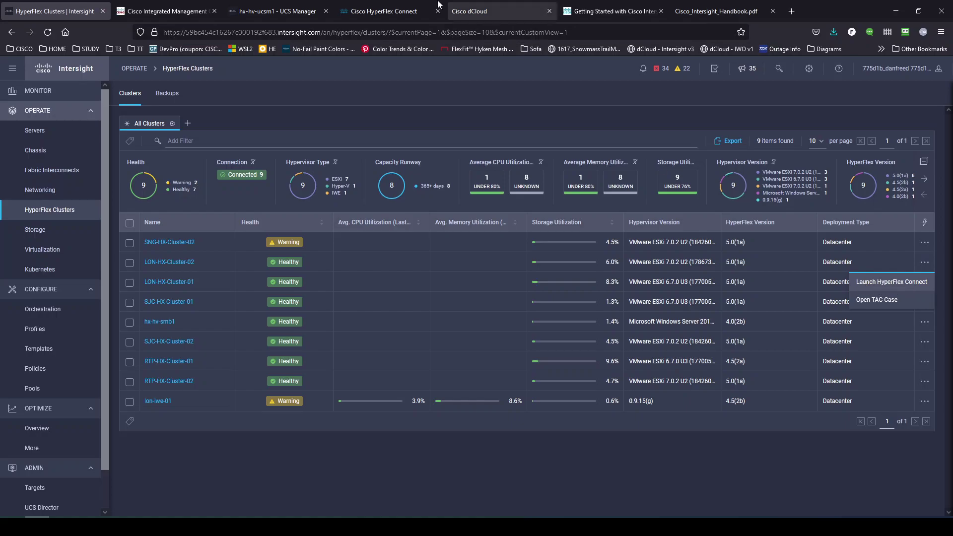
left_click(378, 11)
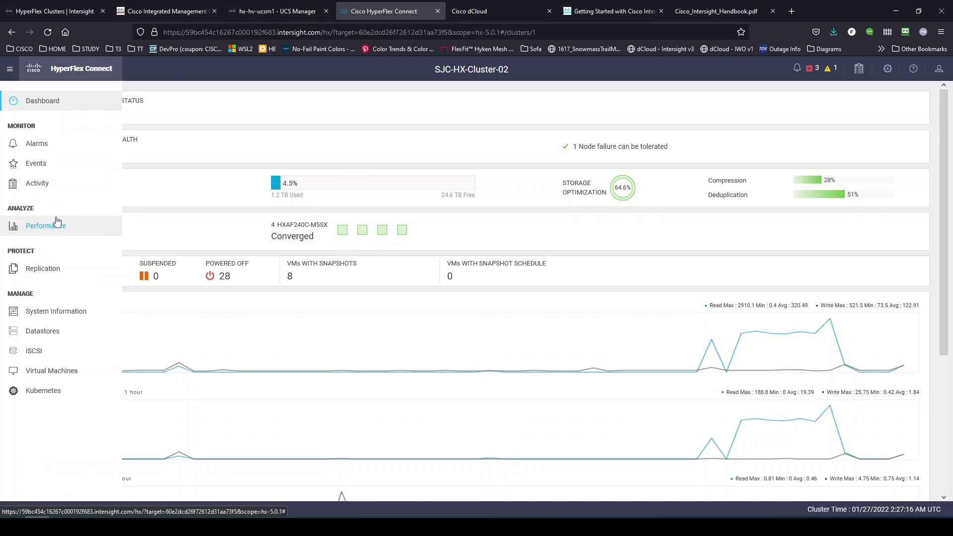
left_click(59, 15)
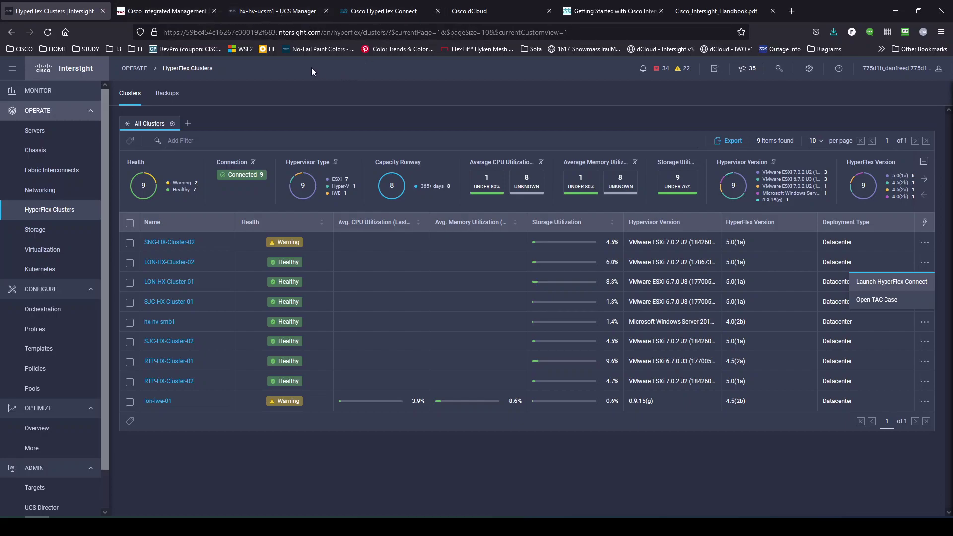
left_click(292, 69)
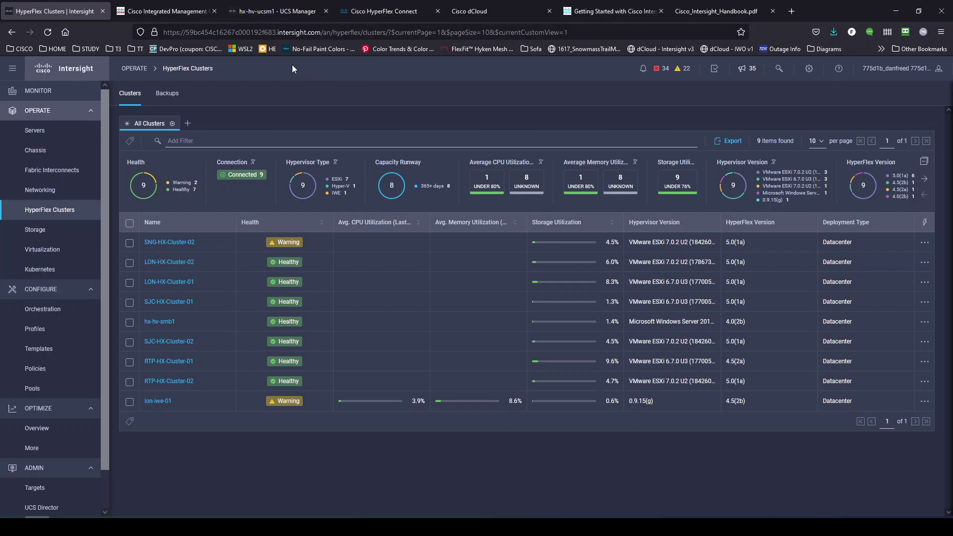
Open the first UCSM FI-A in the Fabric Interconnects inventory and review its model, management mode and firmware version.
left_click(60, 170)
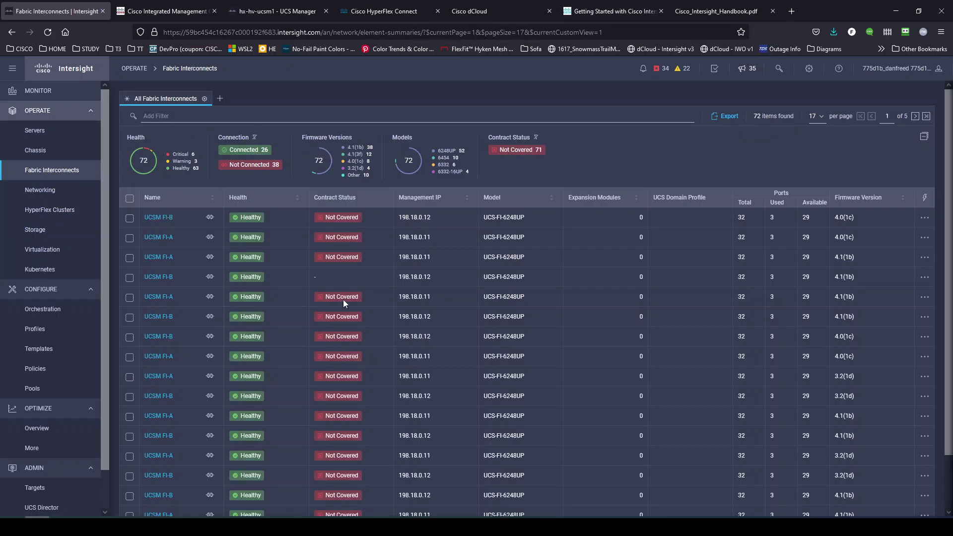
mouse_move(343, 299)
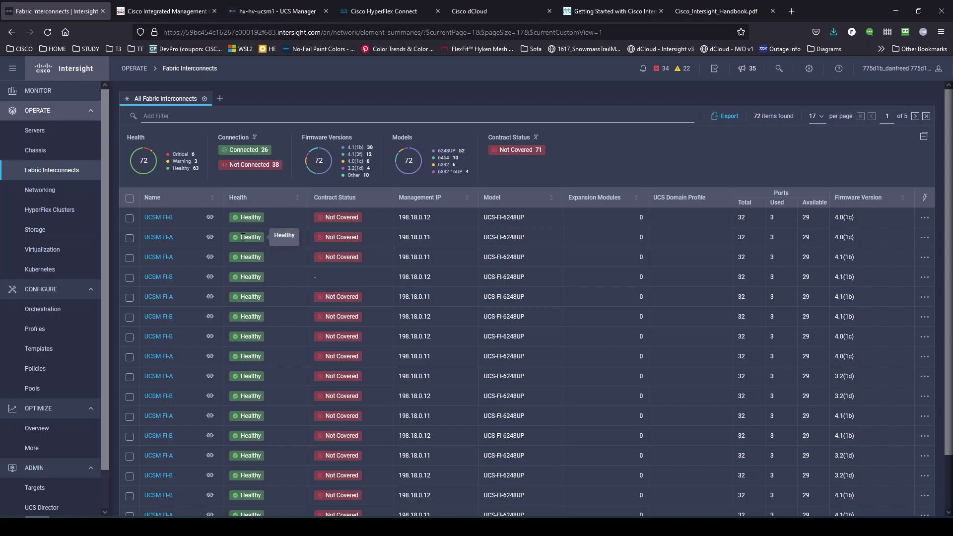
mouse_move(211, 238)
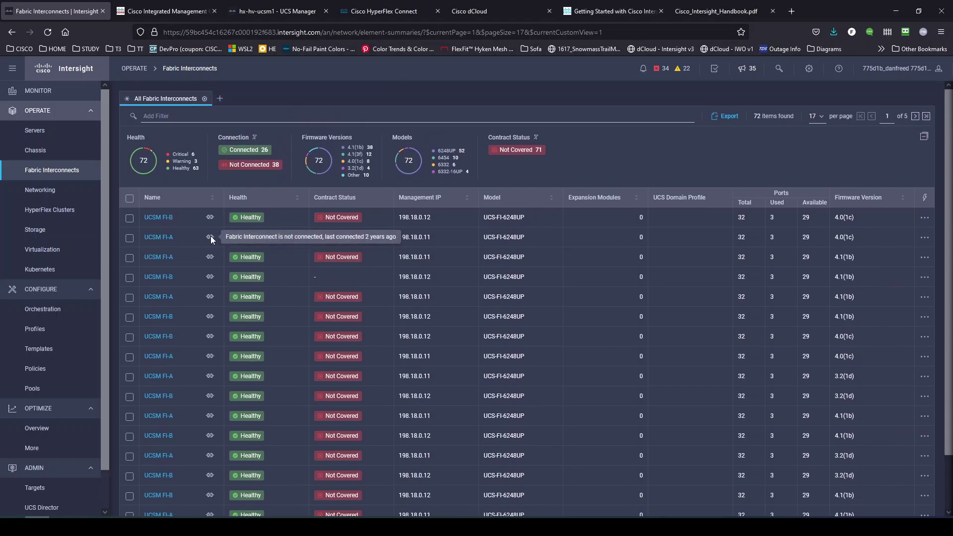
left_click(153, 241)
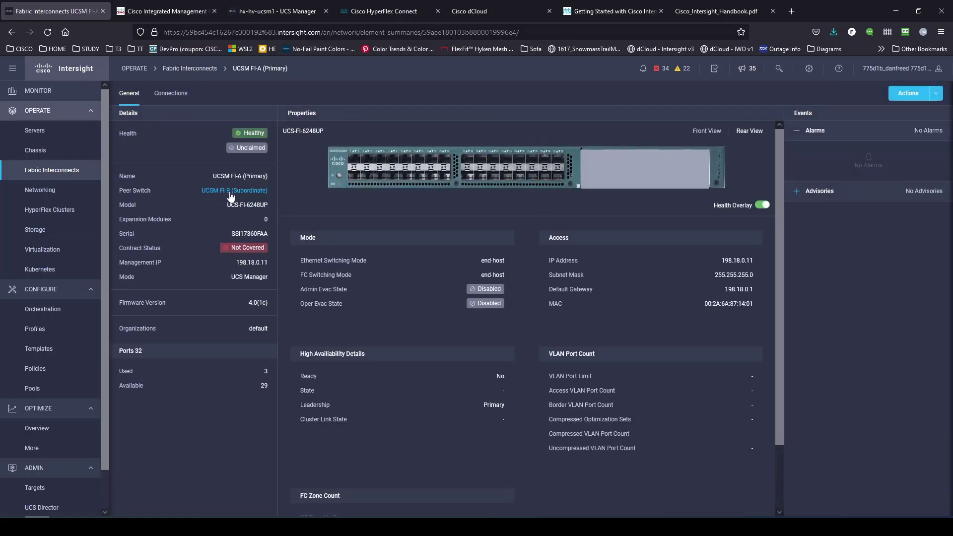
left_click_drag(235, 205, 270, 204)
left_click_drag(117, 277, 266, 277)
left_click_drag(248, 305, 265, 305)
left_click(207, 443)
Inspect the front and rear views of the fabric interconnect and check its alarms and advisories.
left_click(712, 133)
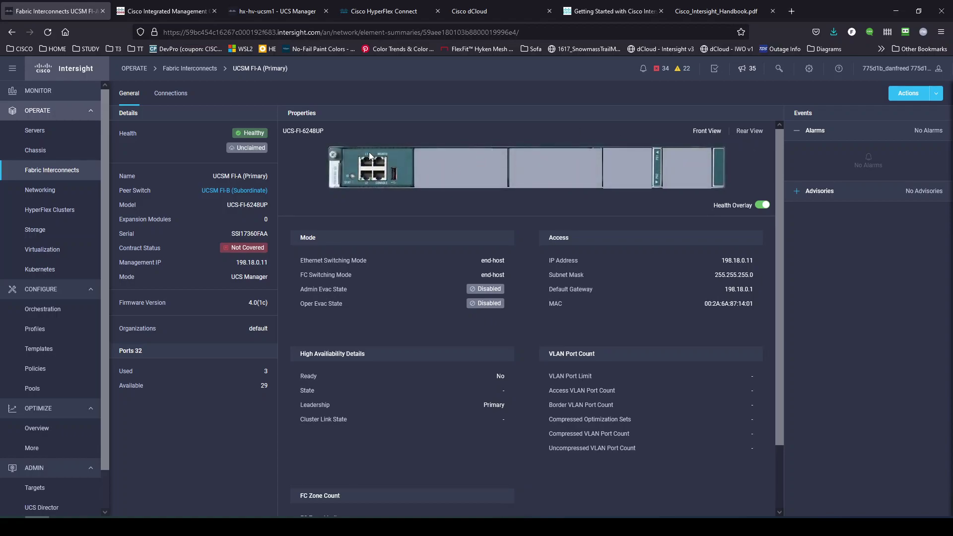
left_click(748, 132)
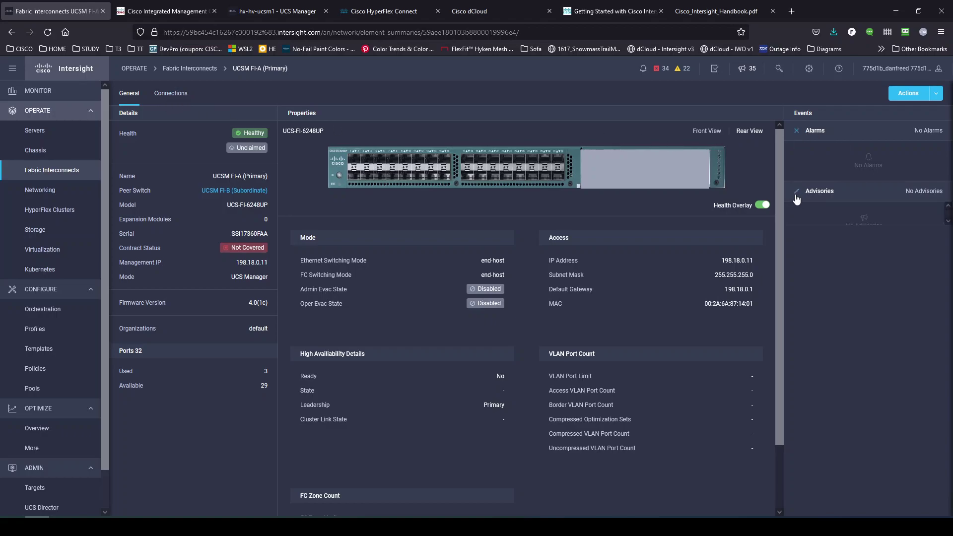
left_click(797, 131)
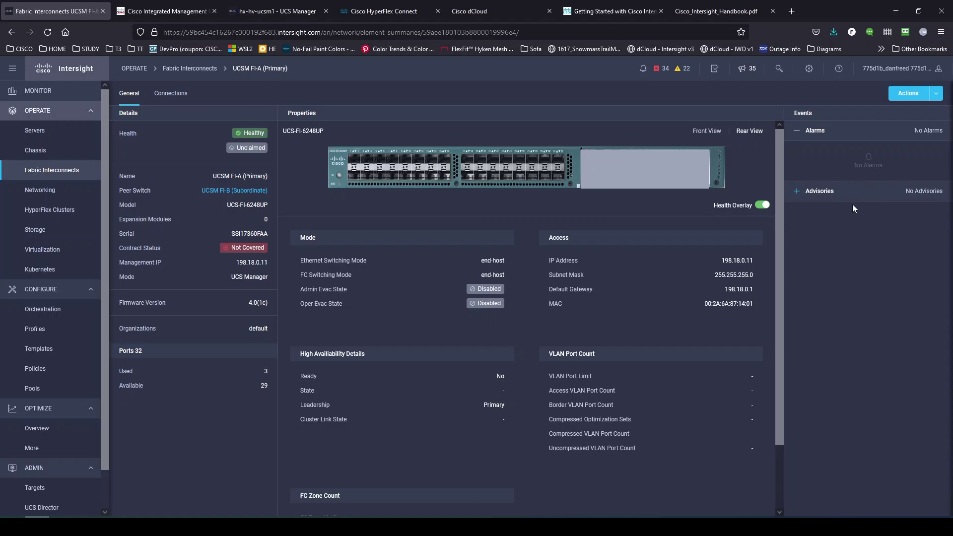
Review the servers and chassis connected to the UCSM FI-A fabric interconnect, and open the Chassis inventory.
left_click(168, 96)
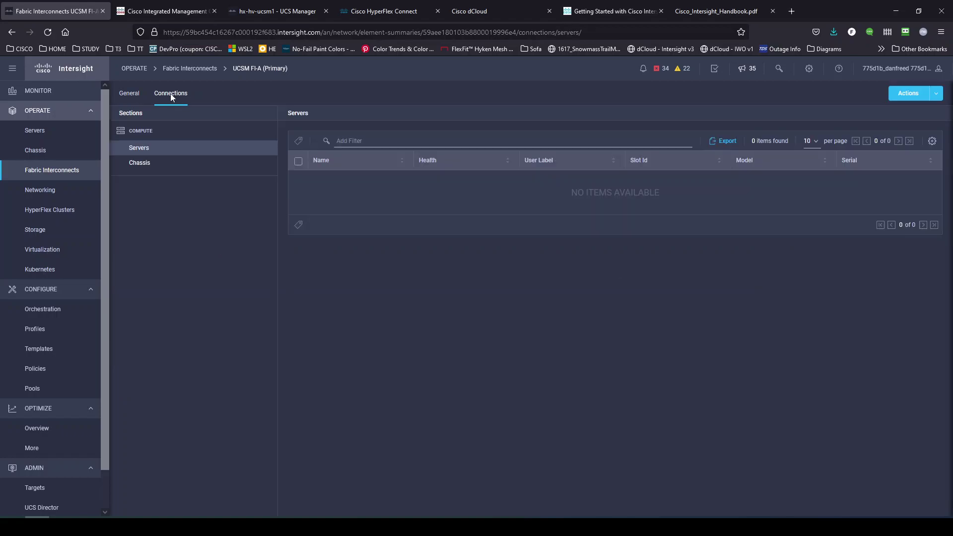
left_click(146, 165)
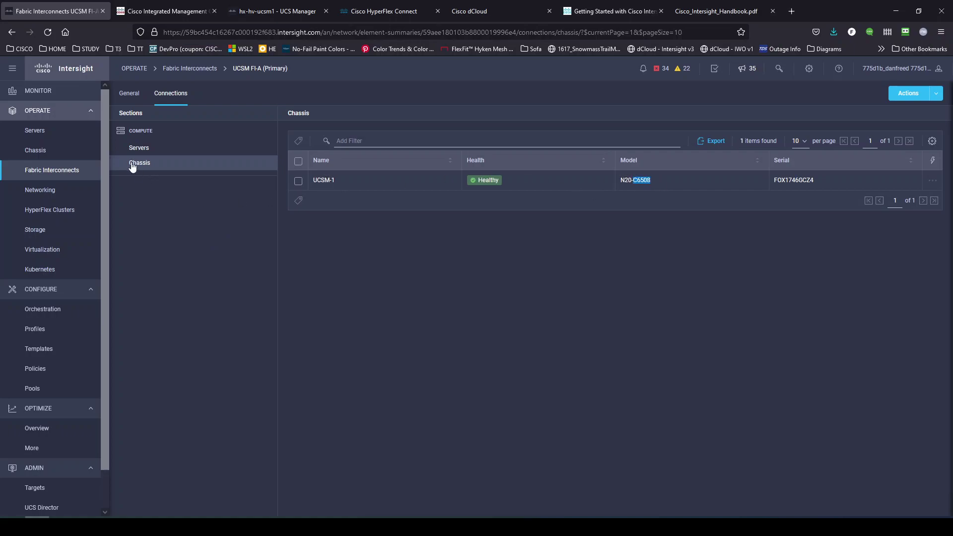
left_click(143, 149)
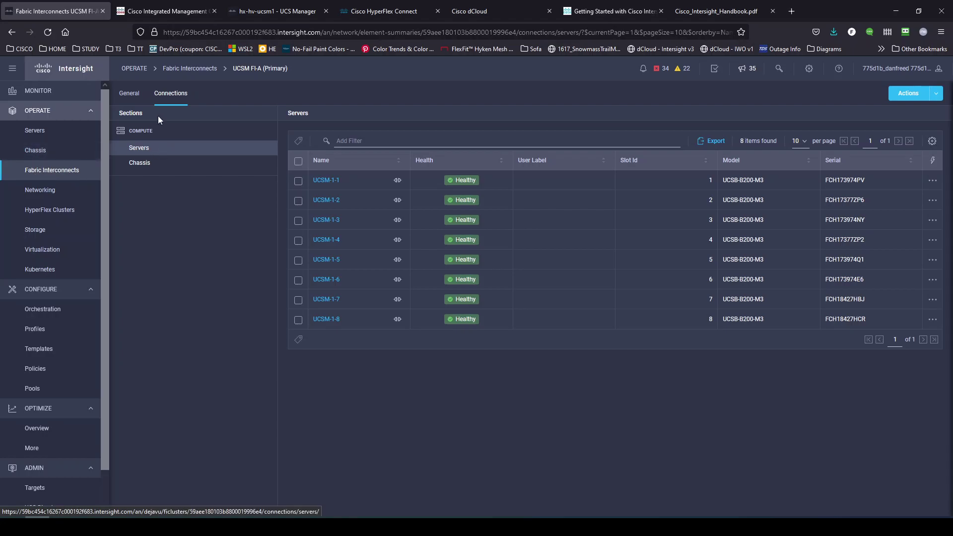
left_click(128, 94)
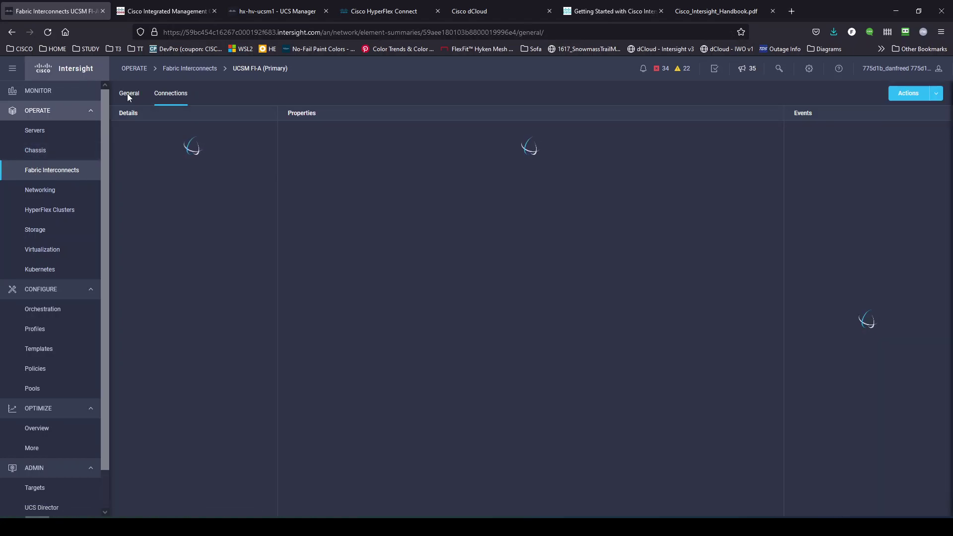
left_click(39, 157)
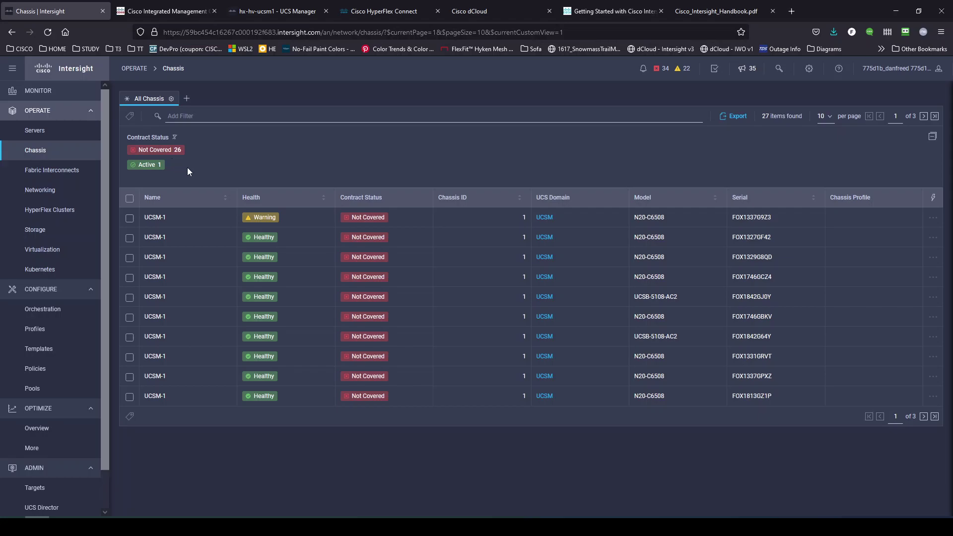
Filter the Servers inventory by Management Mode UCS Manager.
left_click(45, 132)
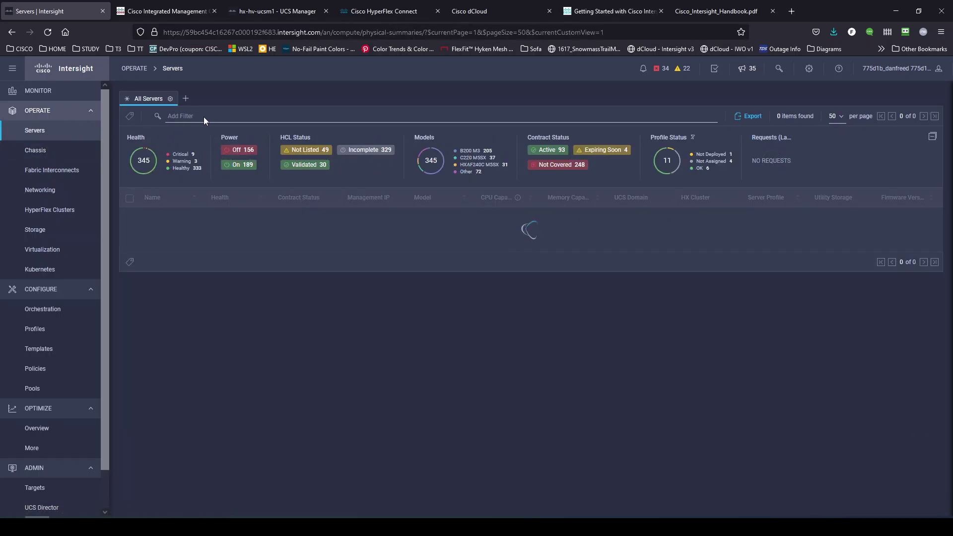
left_click(178, 115)
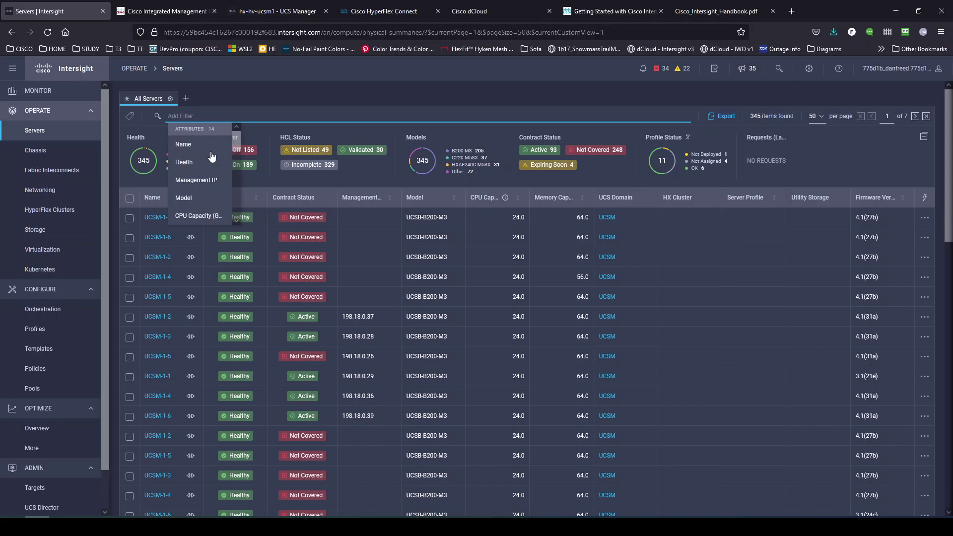
scroll(206, 171, "down", 2)
left_click(202, 183)
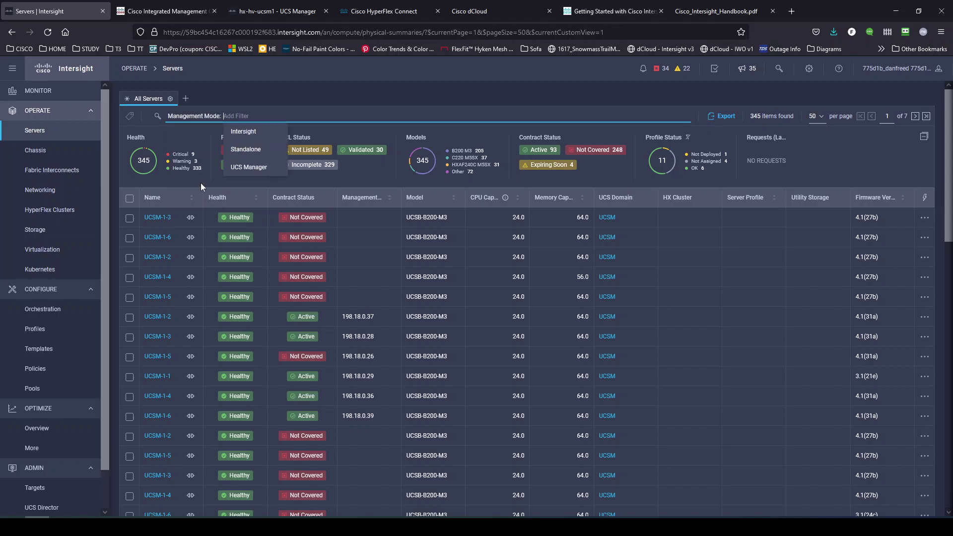
left_click(255, 169)
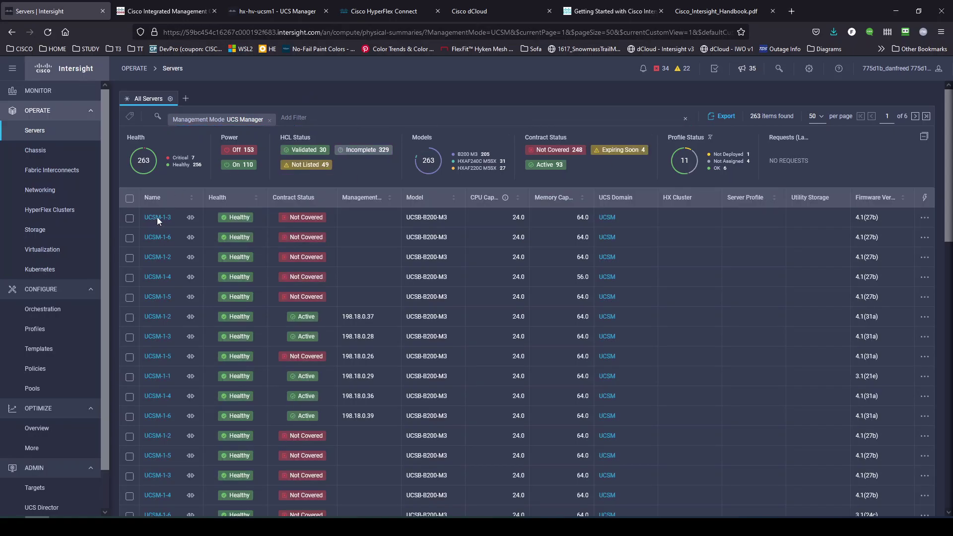
Open the general details of the first UCSM-1-3 server and examine its position in the chassis front view.
left_click_drag(426, 217, 451, 217)
left_click(160, 219)
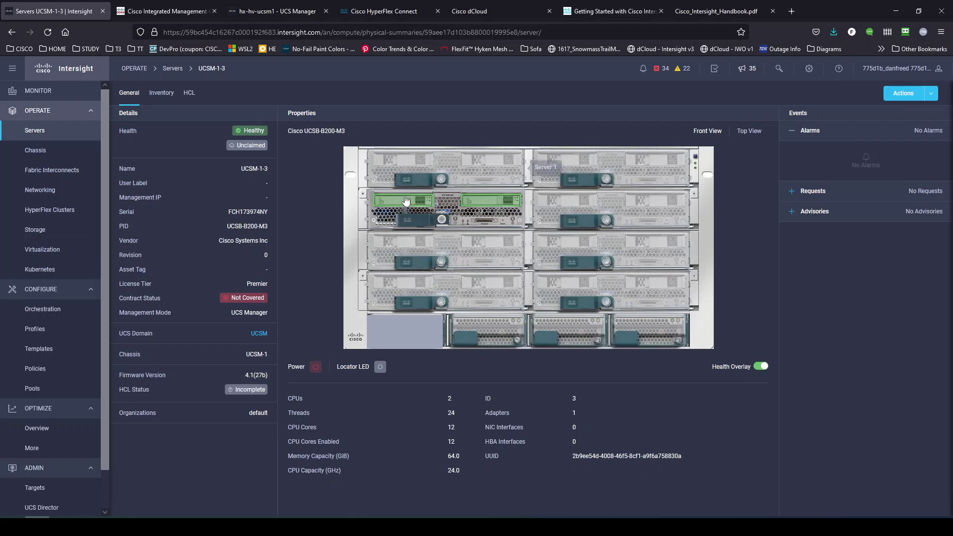
mouse_move(406, 201)
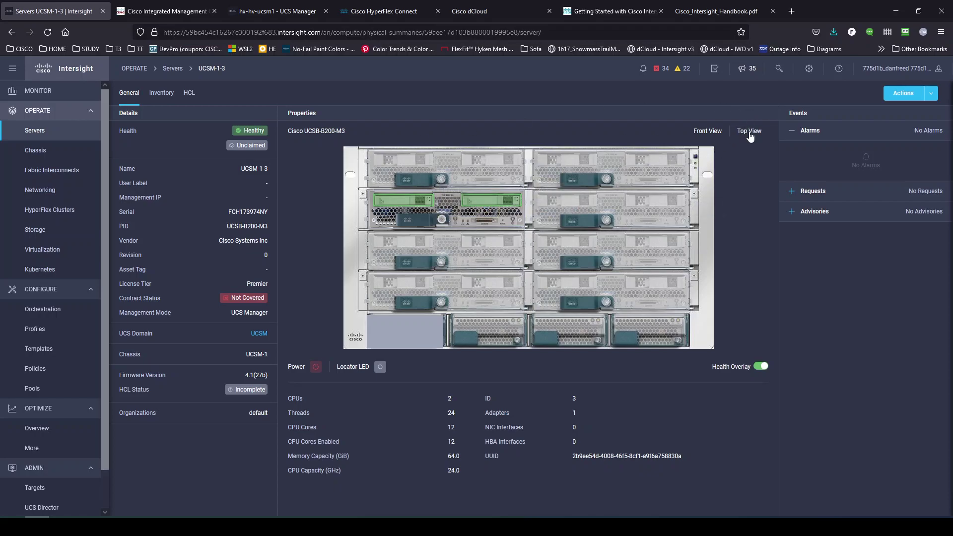
Check the UCSM-1-3 server's requests and advisories, and examine its serial, license tier and chassis details.
left_click(801, 191)
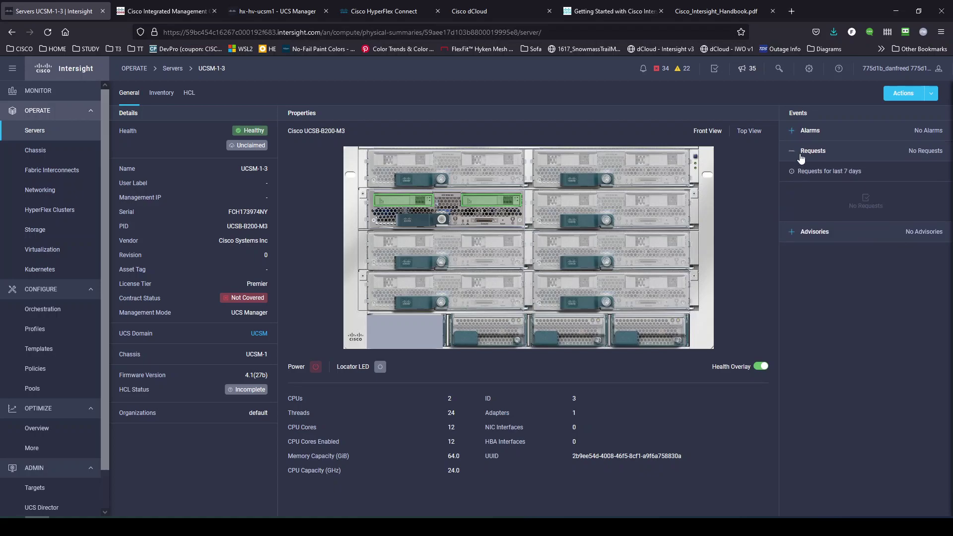
left_click(794, 238)
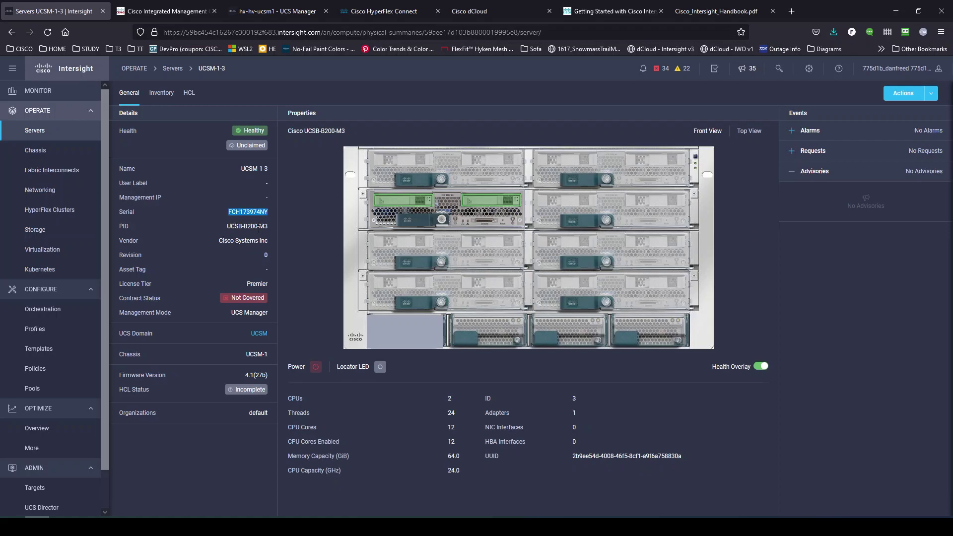
left_click(255, 284)
left_click_drag(247, 354, 272, 354)
Open the server's motherboard inventory and view the actions available for the server.
left_click(161, 93)
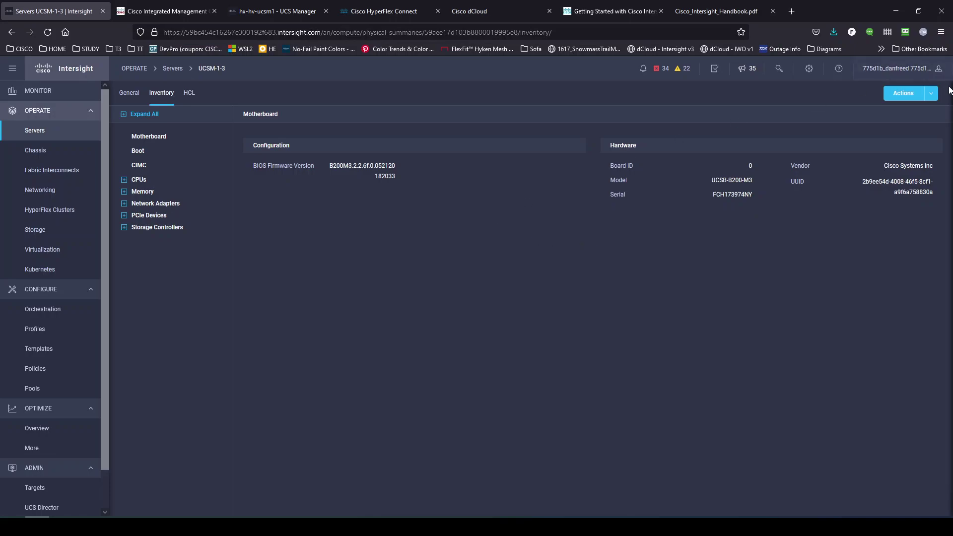
left_click(931, 94)
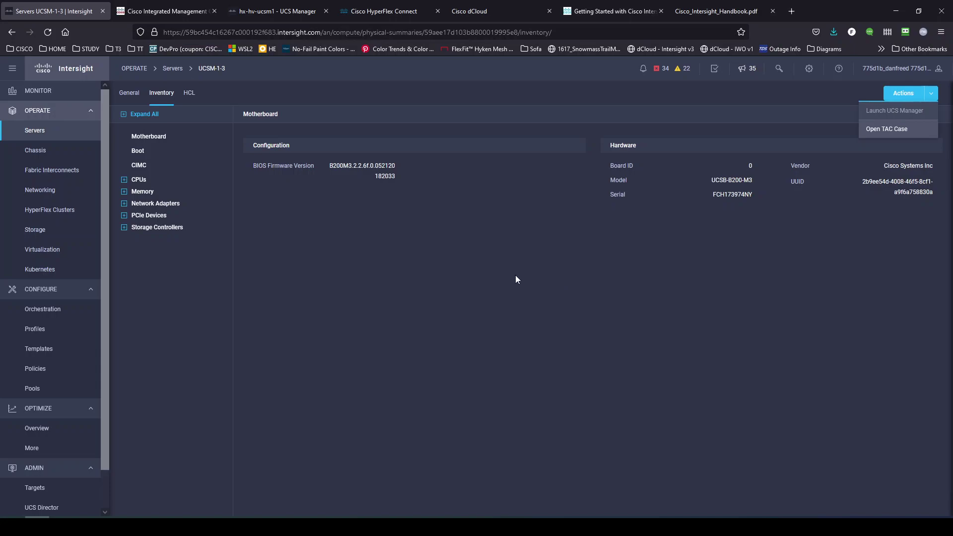
Review the server's HCL validation, examining the model, CPU and firmware version under Server Hardware Compliance.
left_click(189, 96)
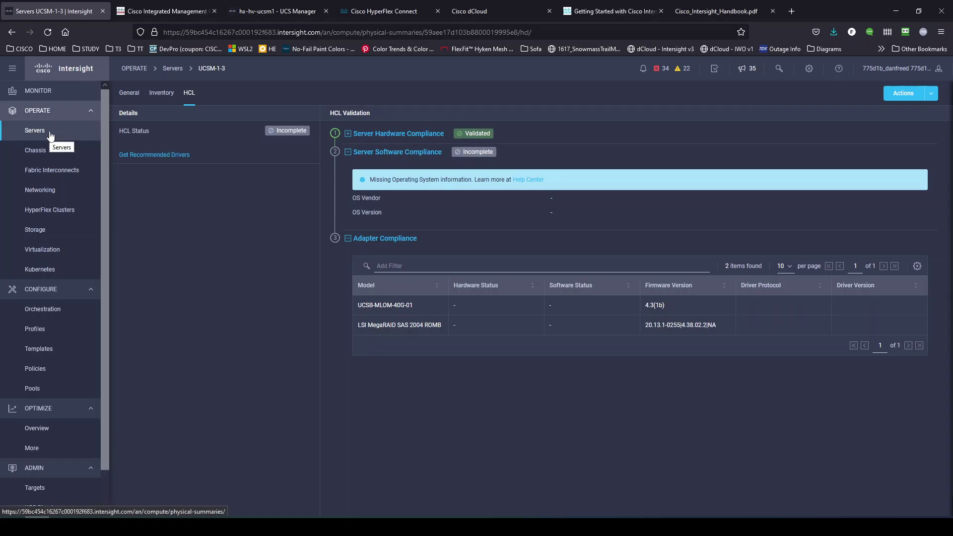
left_click(348, 134)
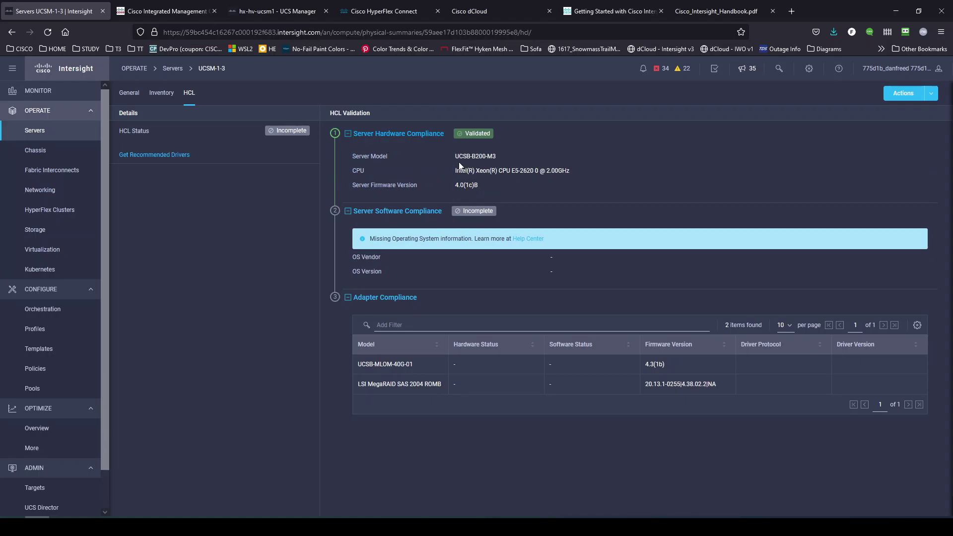
left_click_drag(455, 156, 505, 158)
left_click(456, 172)
left_click_drag(456, 172, 587, 174)
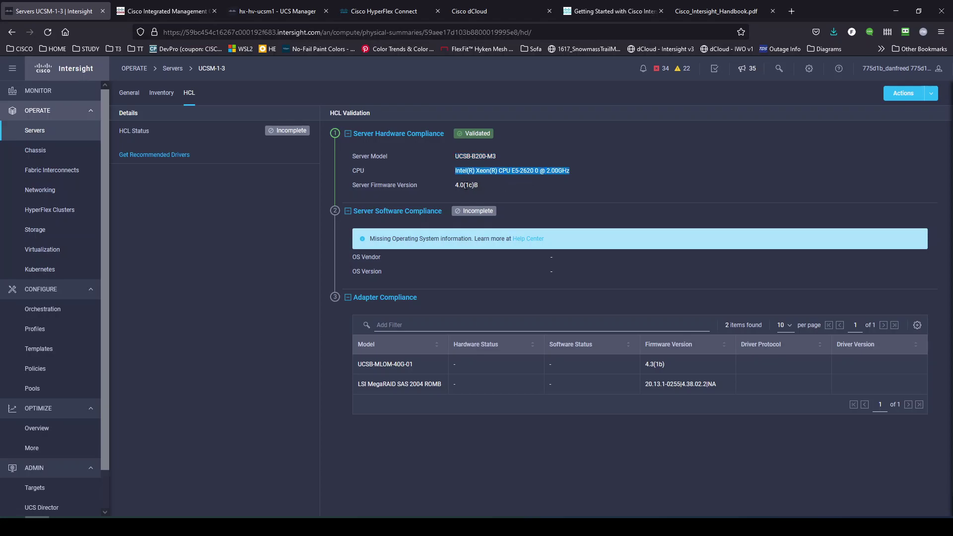
left_click_drag(457, 188, 477, 189)
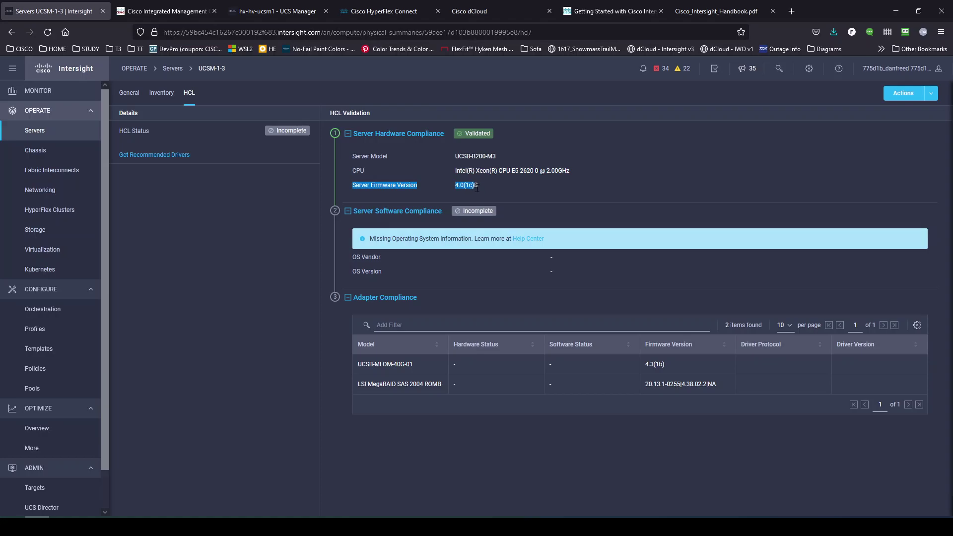
left_click(495, 186)
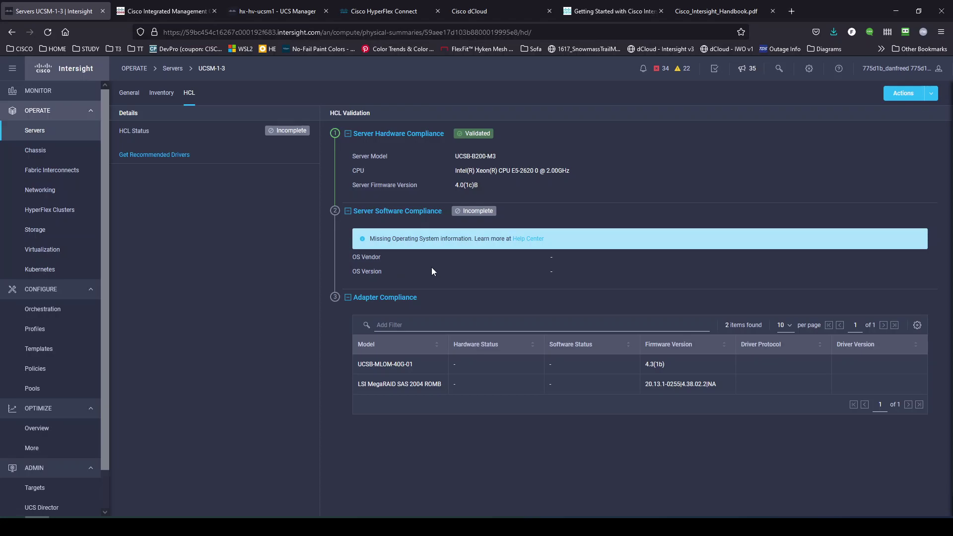
left_click_drag(457, 157, 481, 183)
triple_click(484, 184)
left_click(510, 186)
Look up the recommended drivers for OS vendor VMware and OS version ESXi 6.7 U1, and close the results.
left_click(171, 155)
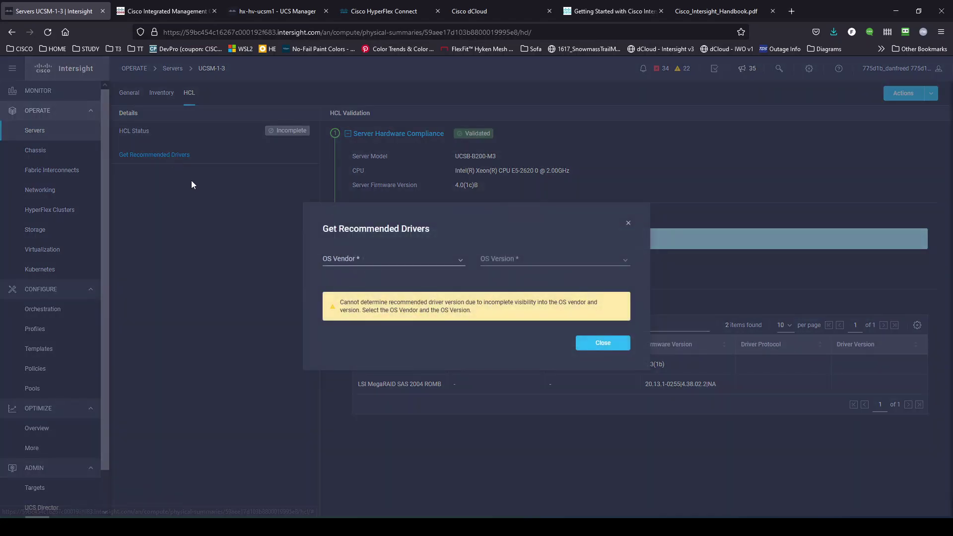
left_click(461, 262)
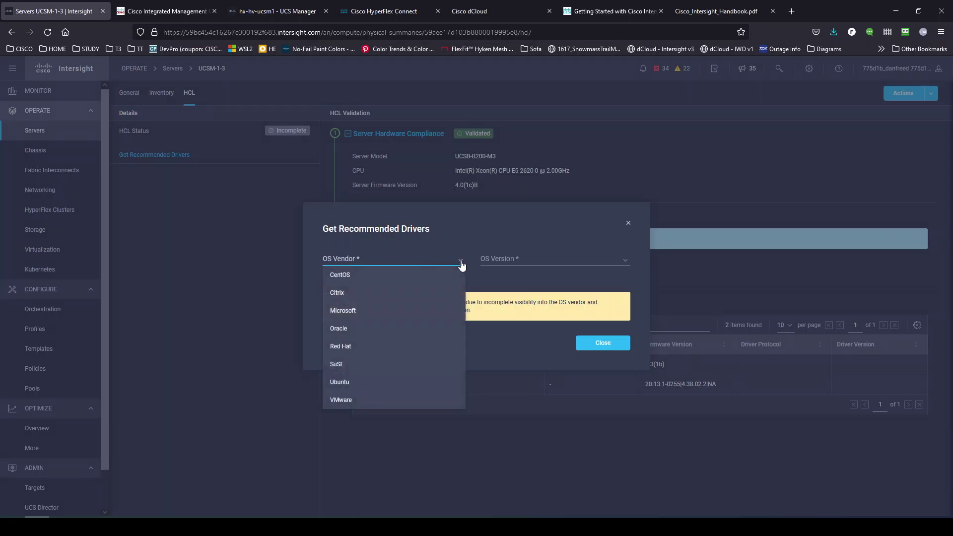
left_click(340, 400)
left_click(510, 263)
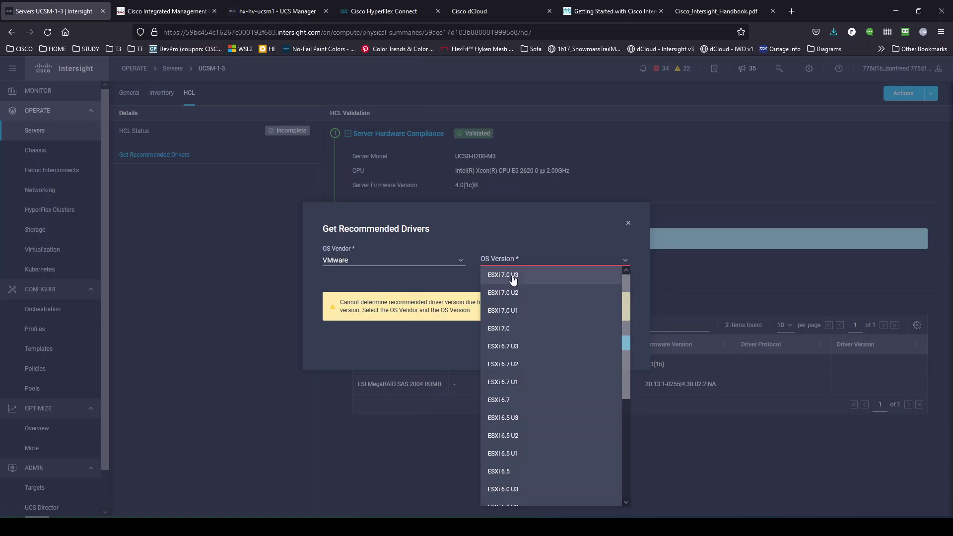
left_click(508, 383)
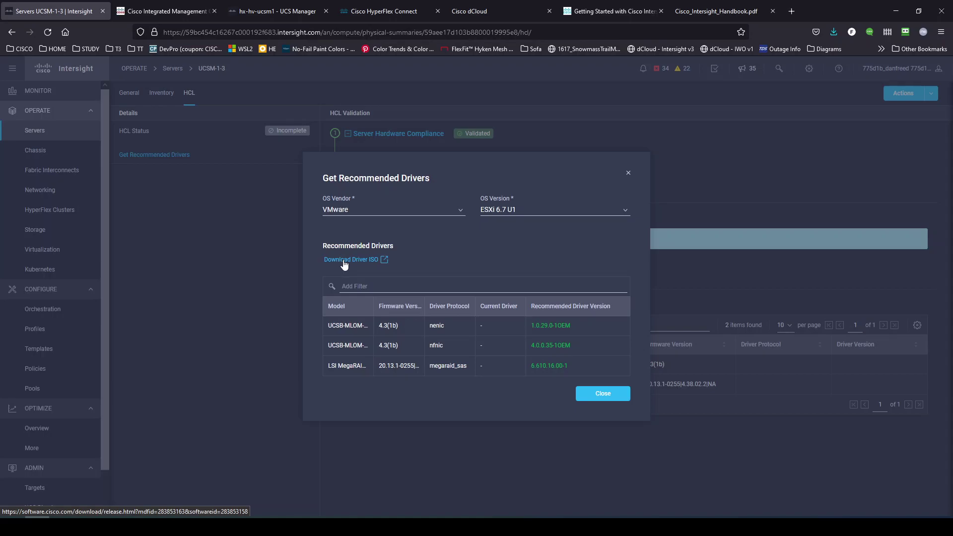
left_click(610, 400)
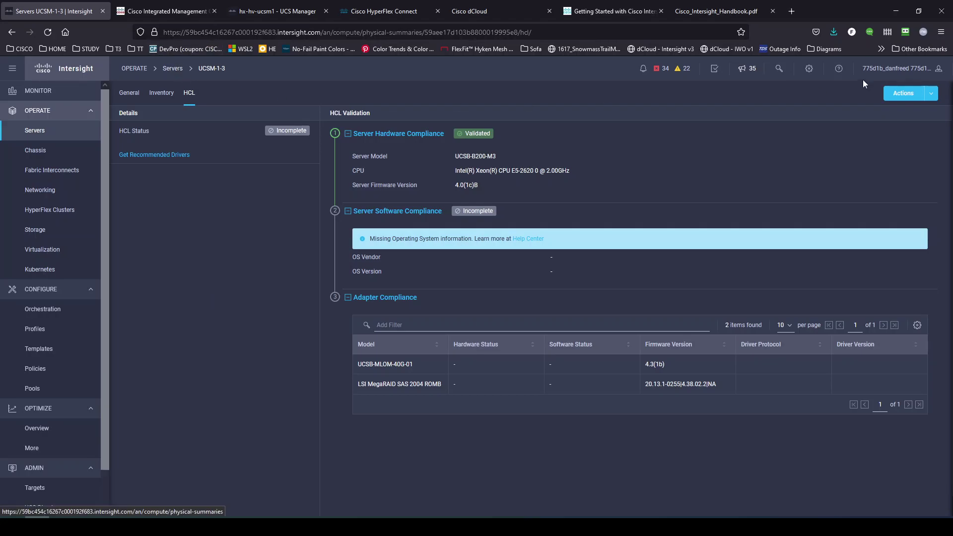
Check whether UCS Manager launch and TAC case opening are available as actions for this server.
left_click(931, 95)
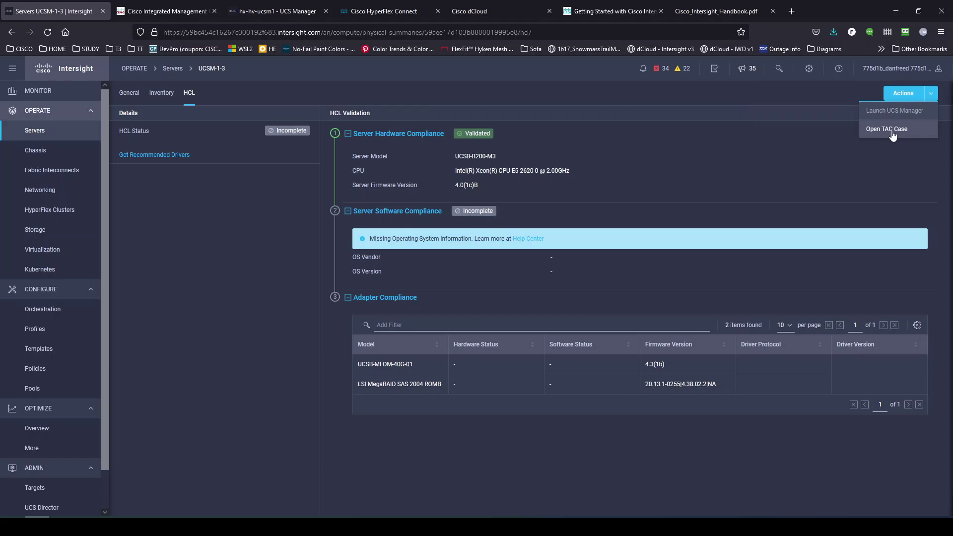
left_click(204, 216)
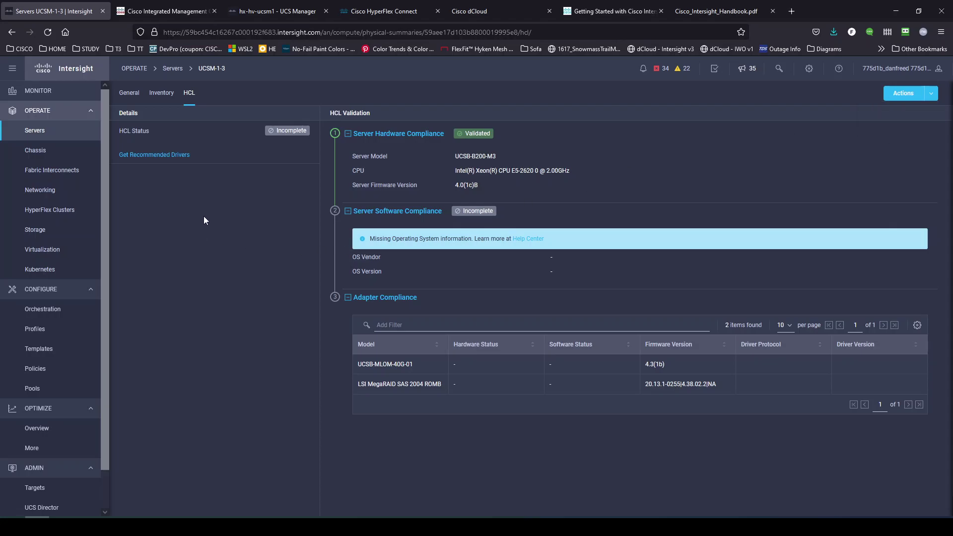
left_click(932, 94)
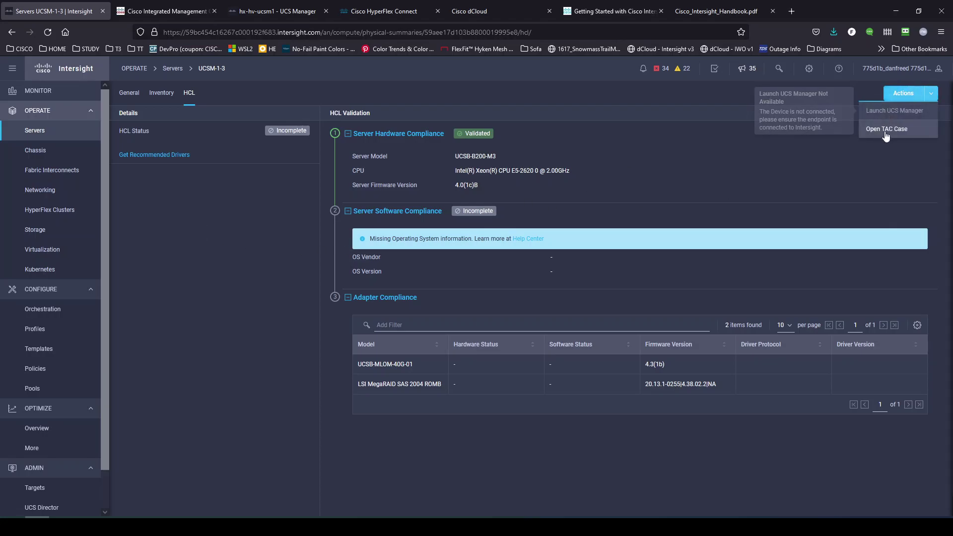
left_click(219, 246)
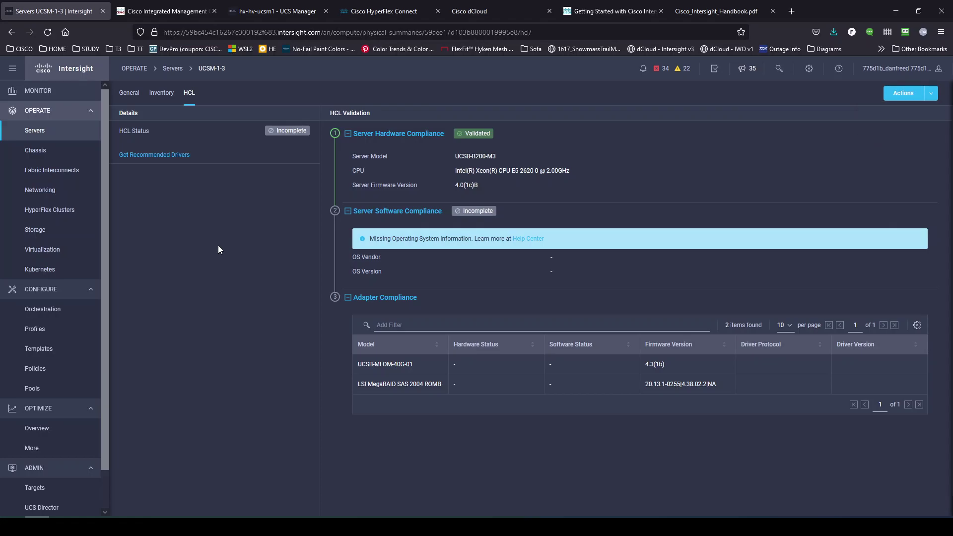
View the Chassis inventory, and open the UCSM FI-A entry in the third row of the Fabric Interconnects inventory.
left_click(50, 152)
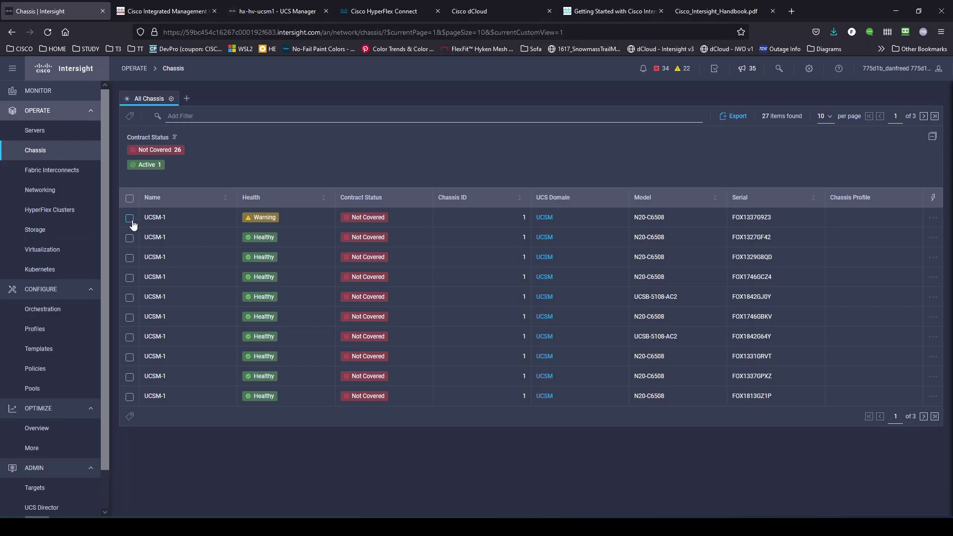
left_click(77, 170)
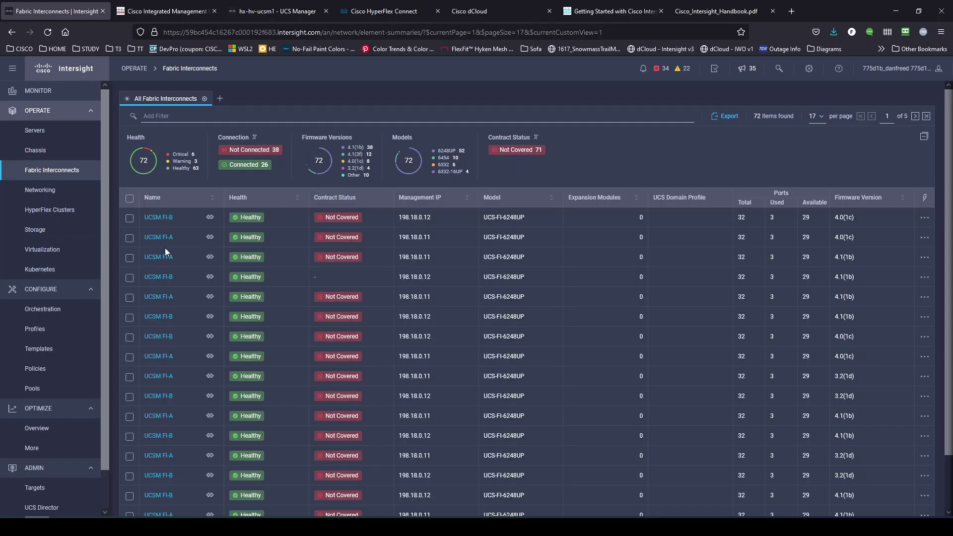
left_click(156, 258)
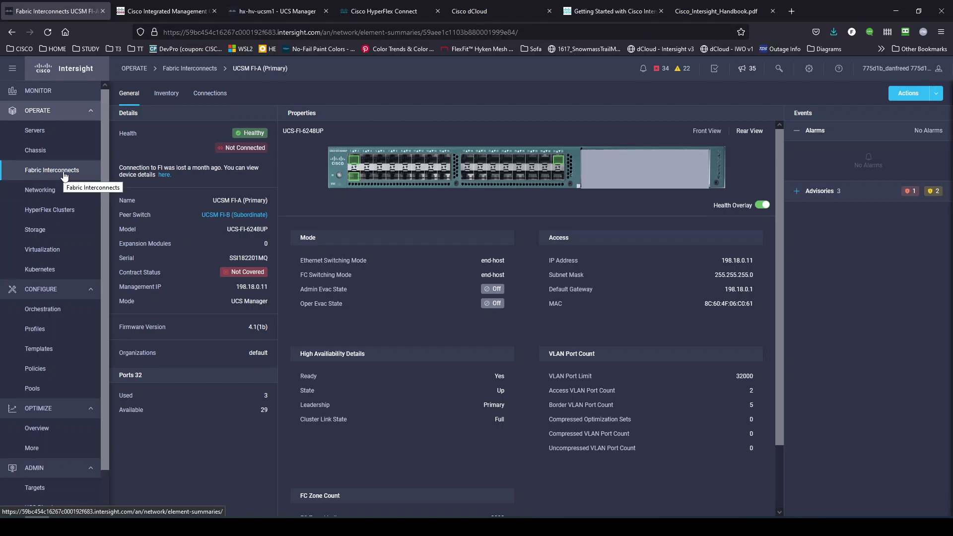
Open the LON-HX-Cluster-02 HyperFlex cluster and examine its hypervisor version, HyperFlex version, license tier and storage runway.
left_click(56, 211)
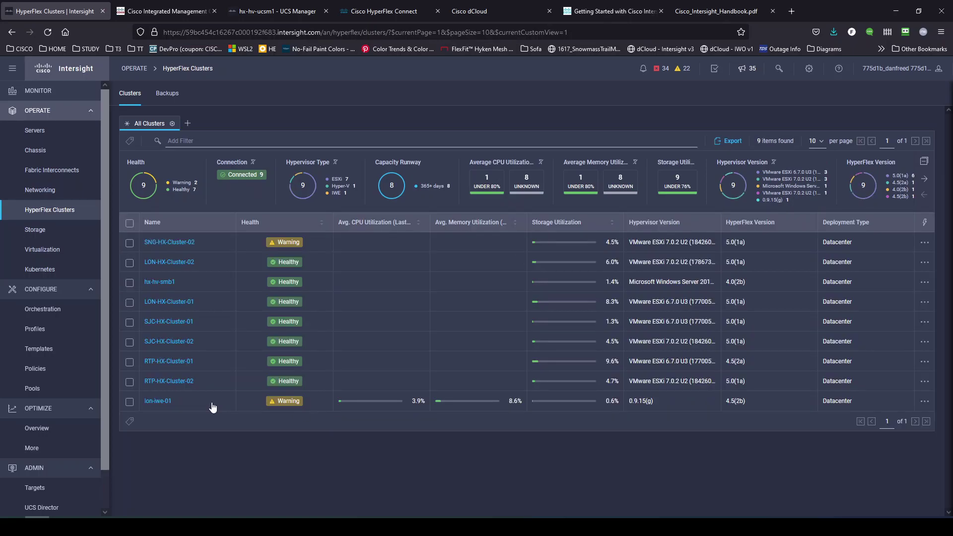
left_click(169, 266)
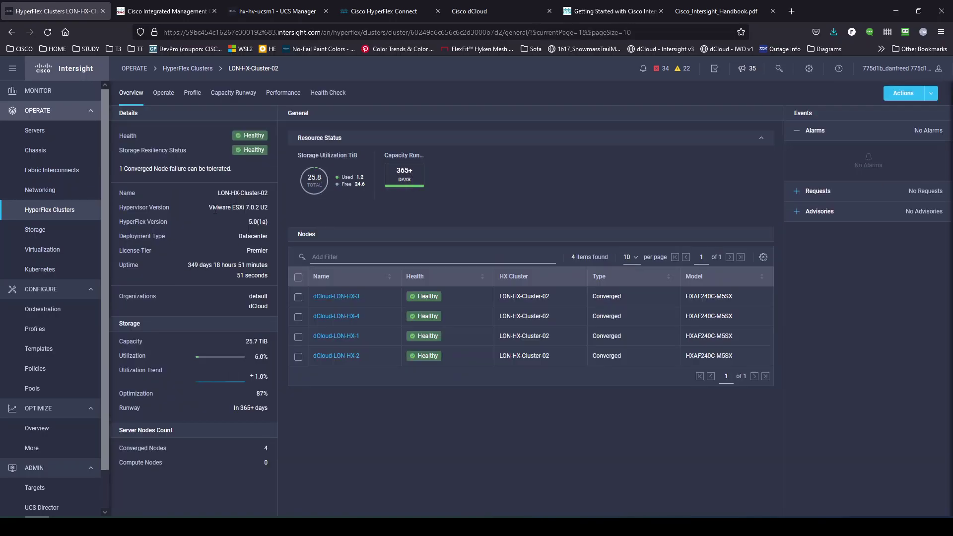
left_click_drag(209, 208, 248, 209)
left_click_drag(250, 223, 268, 223)
left_click_drag(245, 250, 267, 249)
left_click_drag(233, 408, 268, 410)
Review the cluster's hosts, virtual machines, datastores and drives, and stop the page that is slowing the browser.
left_click(168, 97)
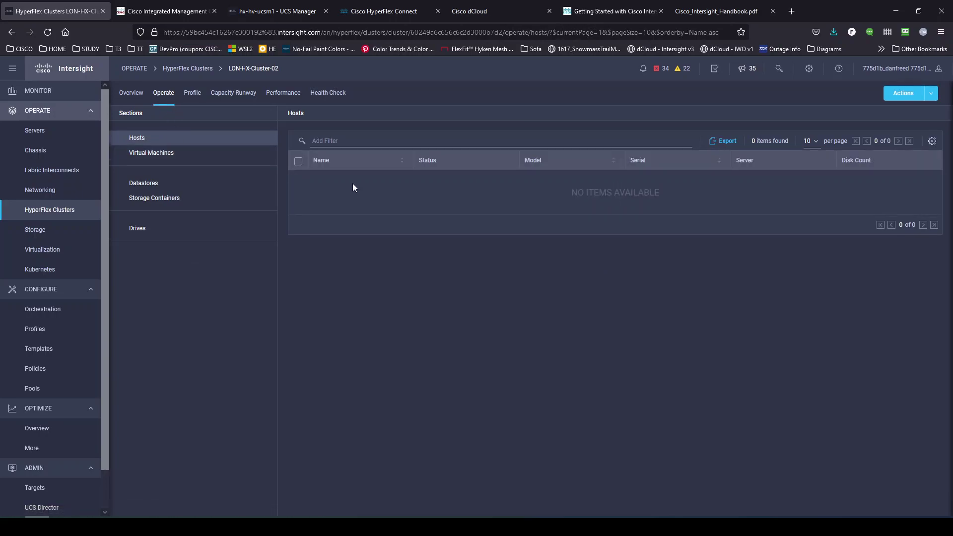
left_click(168, 155)
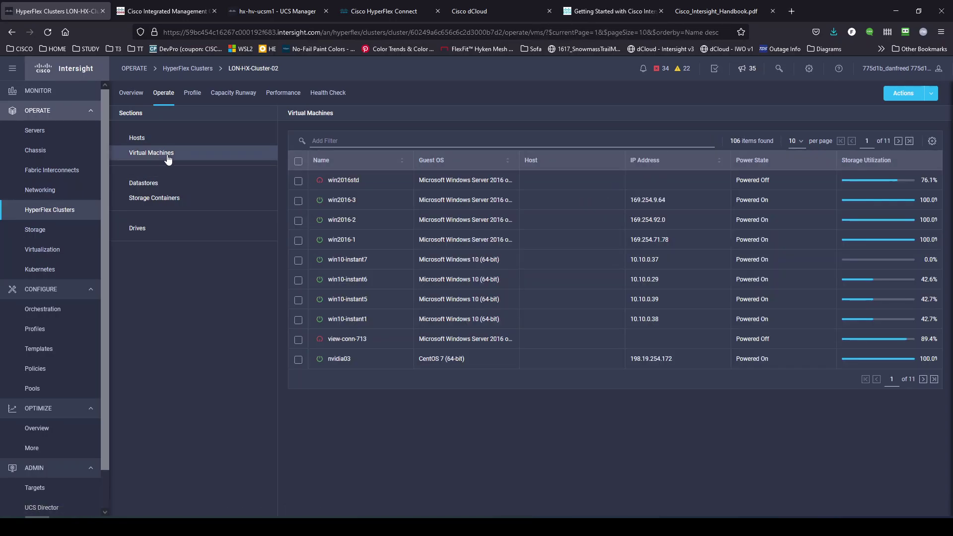
left_click(148, 187)
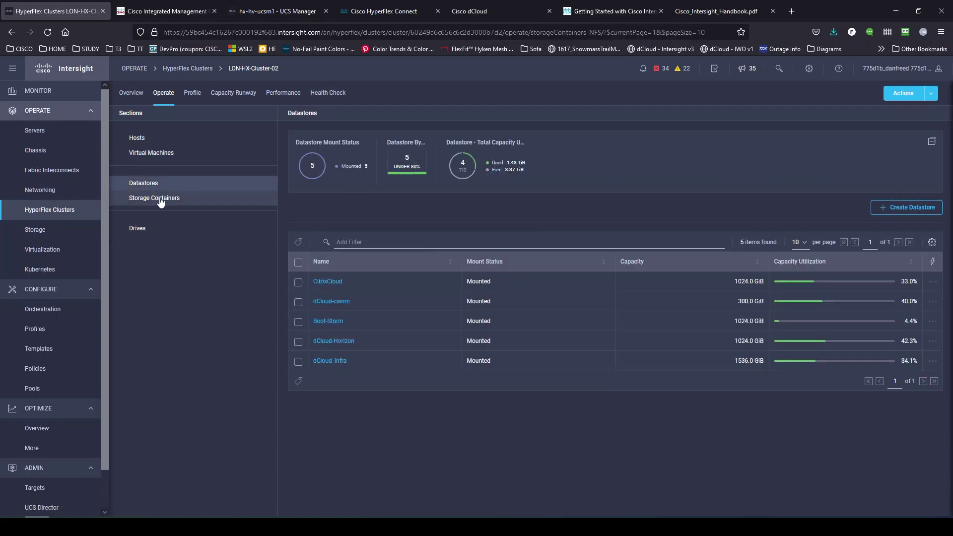
left_click(145, 234)
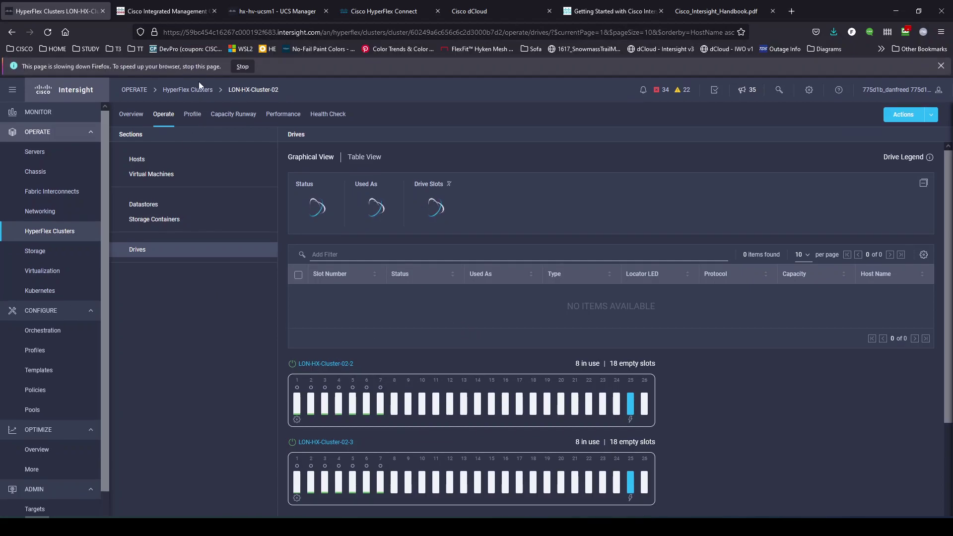
left_click(243, 67)
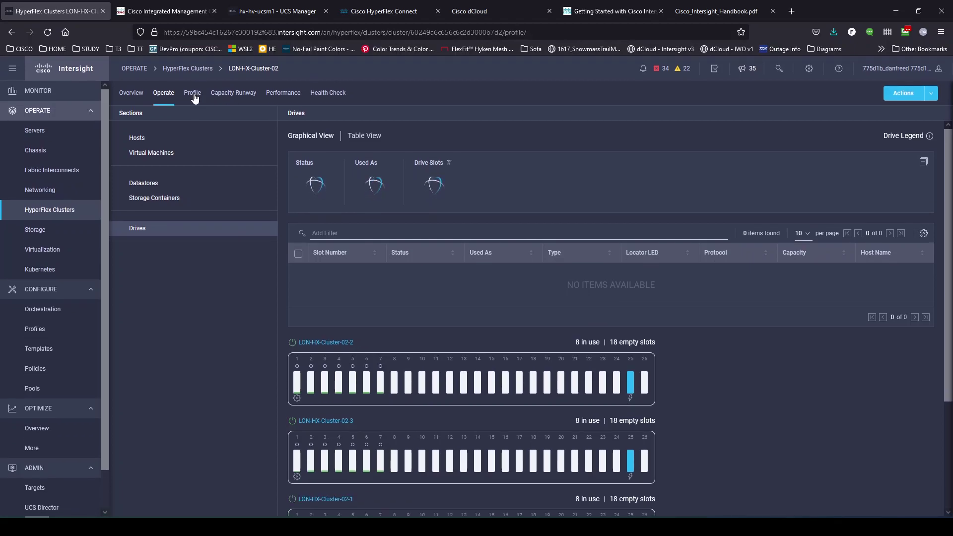
Open the cluster's profile and examine its hypervisor platform, storage type, data platform version and server firmware details.
left_click(194, 94)
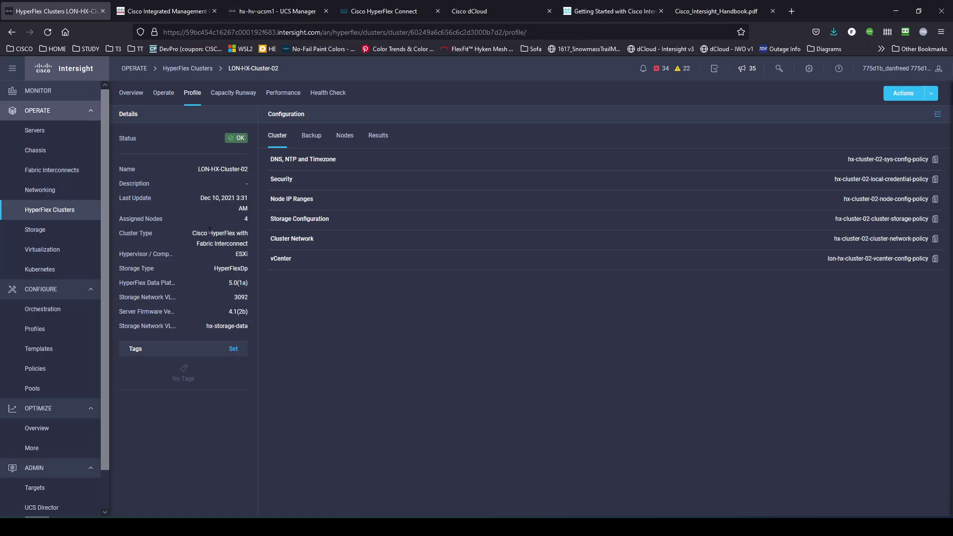
left_click_drag(130, 255, 219, 255)
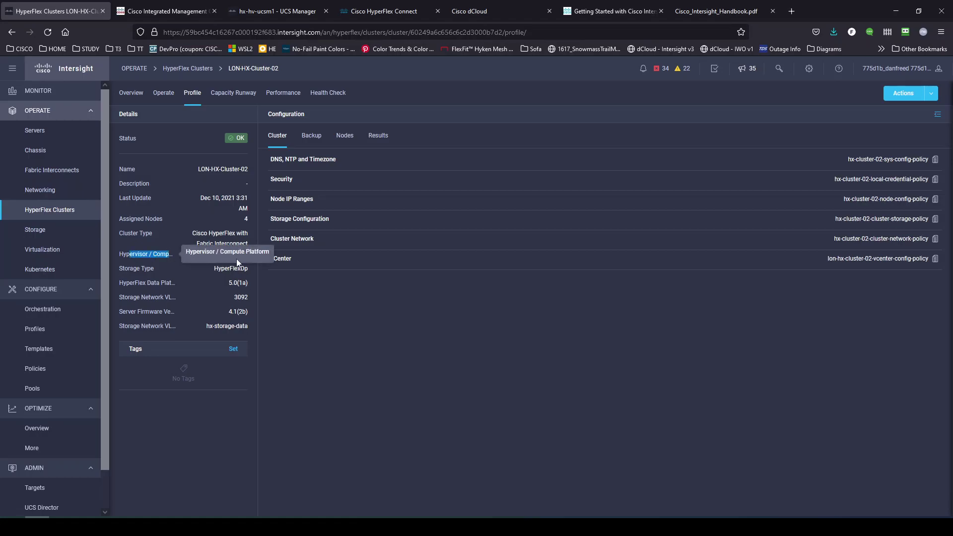
left_click(348, 392)
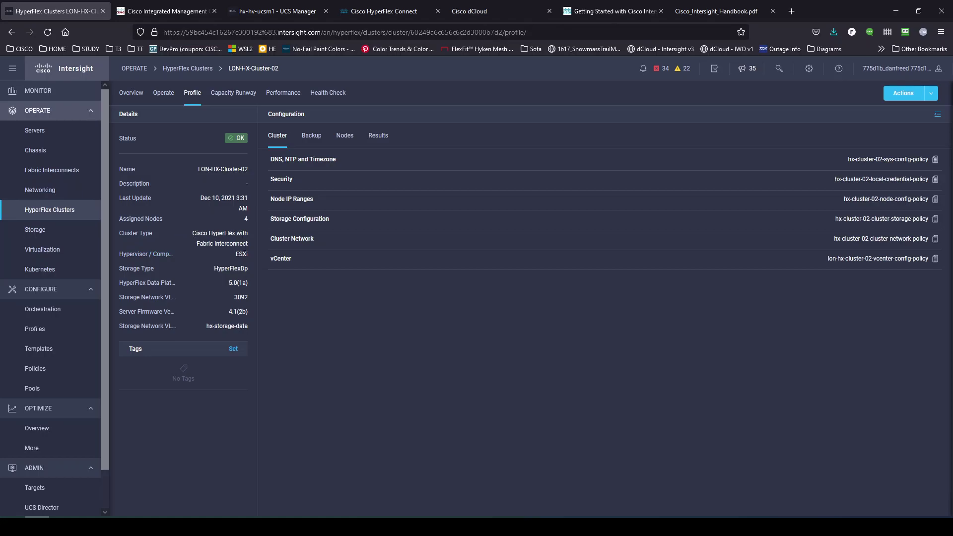
left_click_drag(214, 269, 248, 312)
left_click(314, 326)
left_click(316, 327)
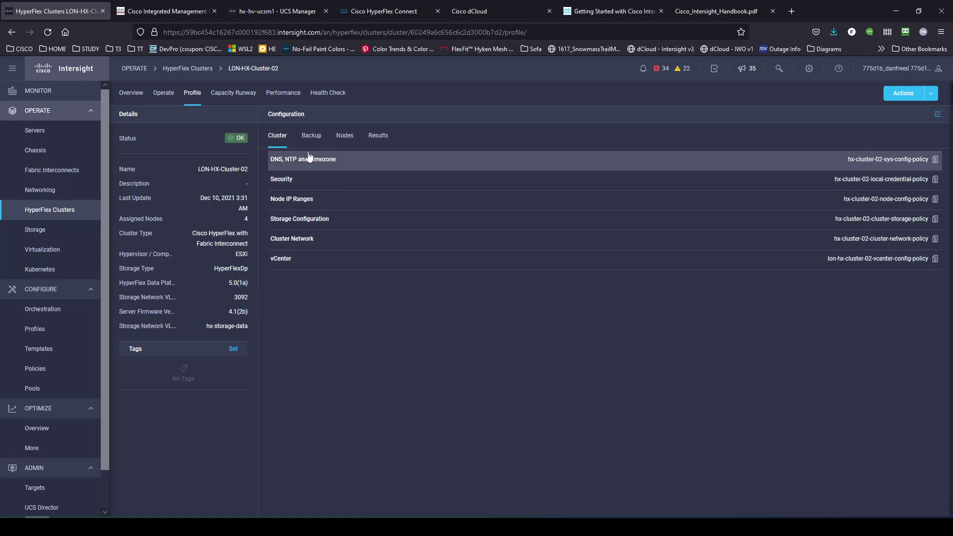
Review the backup, nodes and results sections of the cluster profile's configuration.
left_click(313, 135)
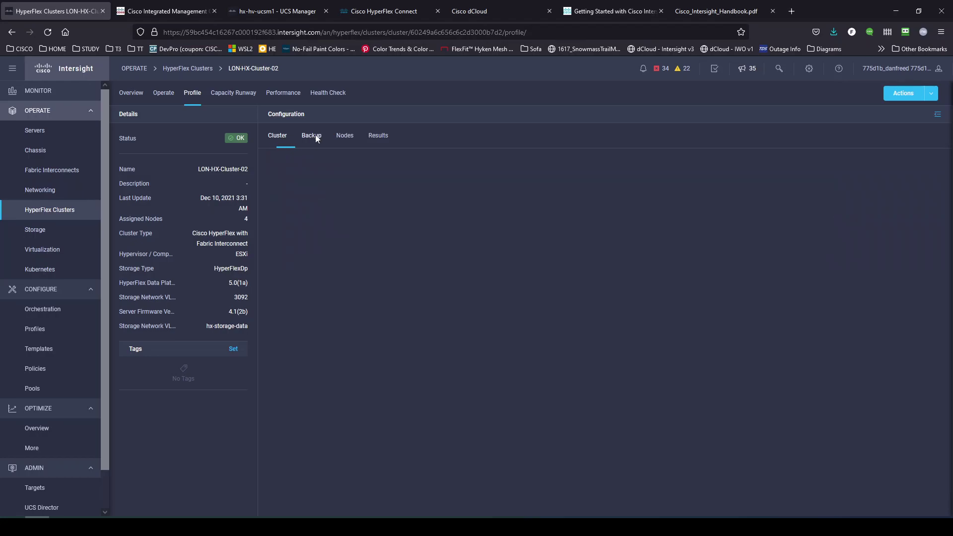
left_click(348, 141)
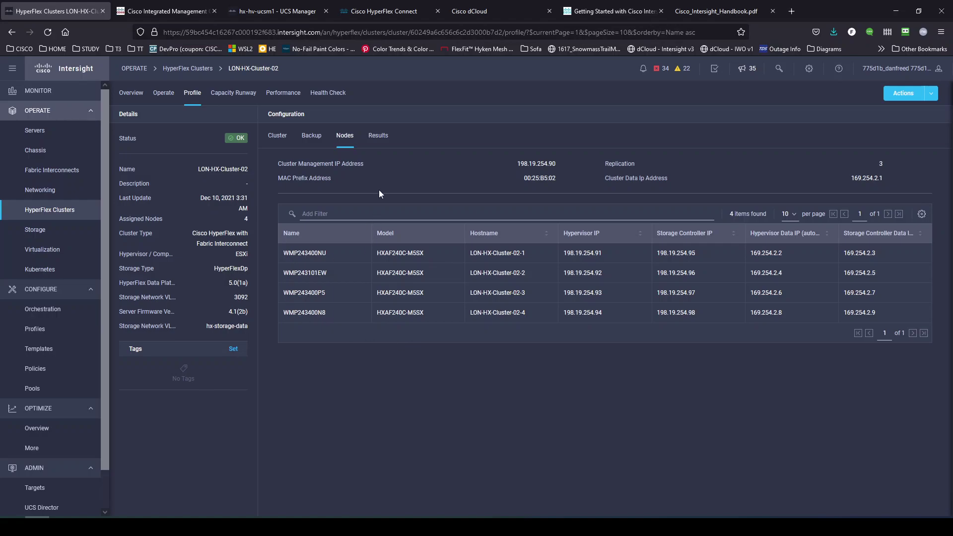
left_click(379, 137)
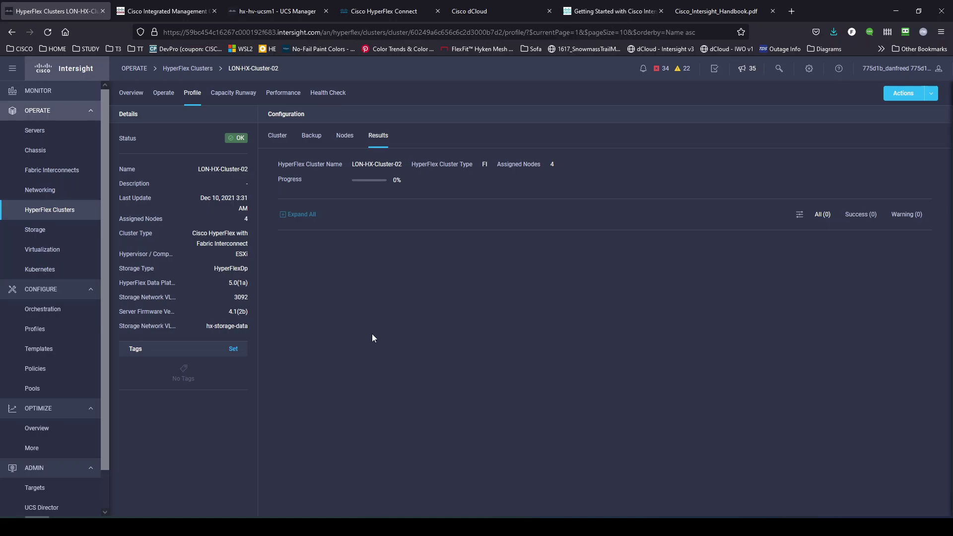
Review the HyperFlex cluster's capacity runway, its IOPS, throughput and latency charts, and its health check results.
left_click(238, 94)
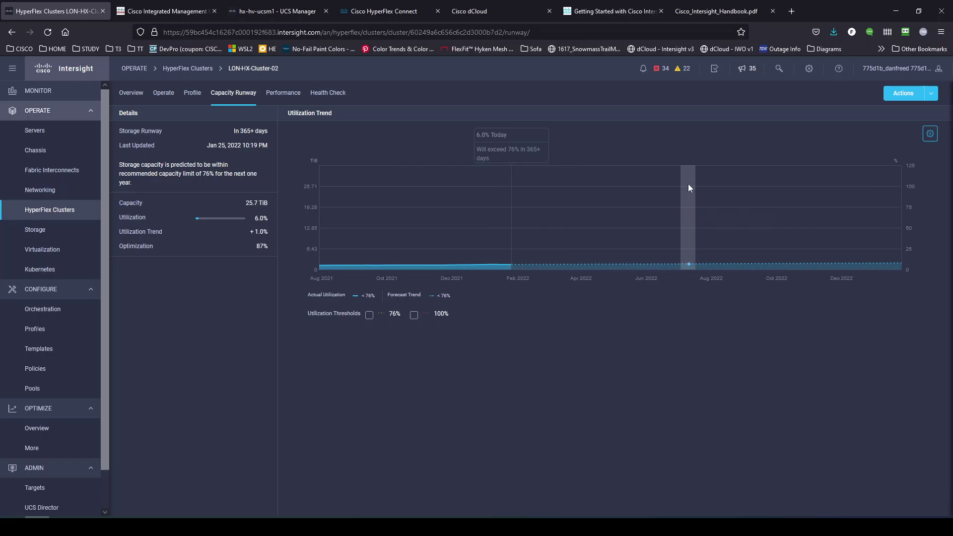
mouse_move(677, 205)
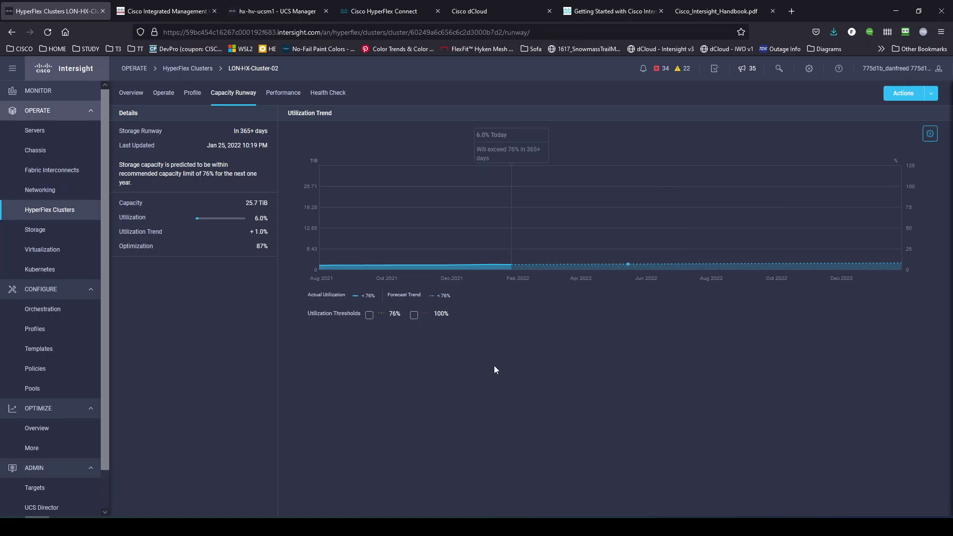
left_click(290, 97)
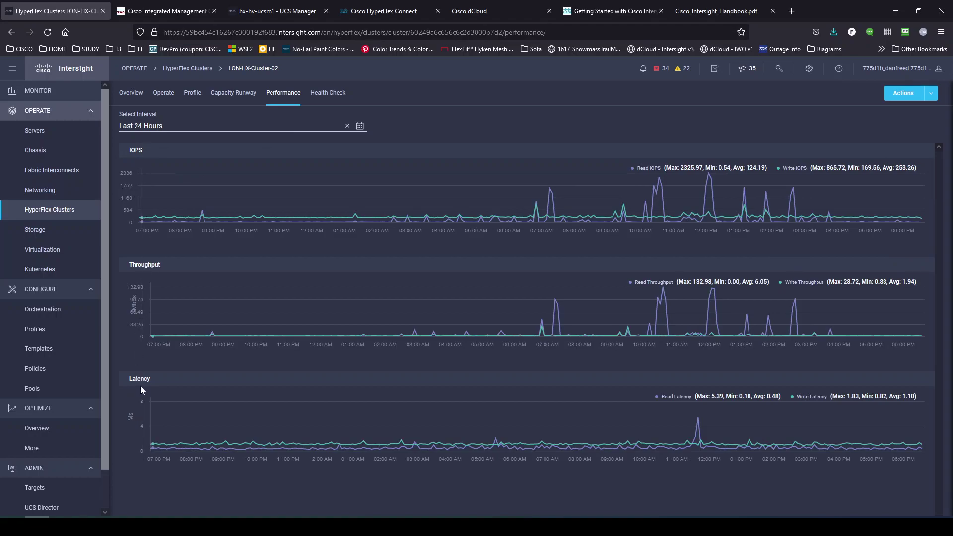
left_click(328, 94)
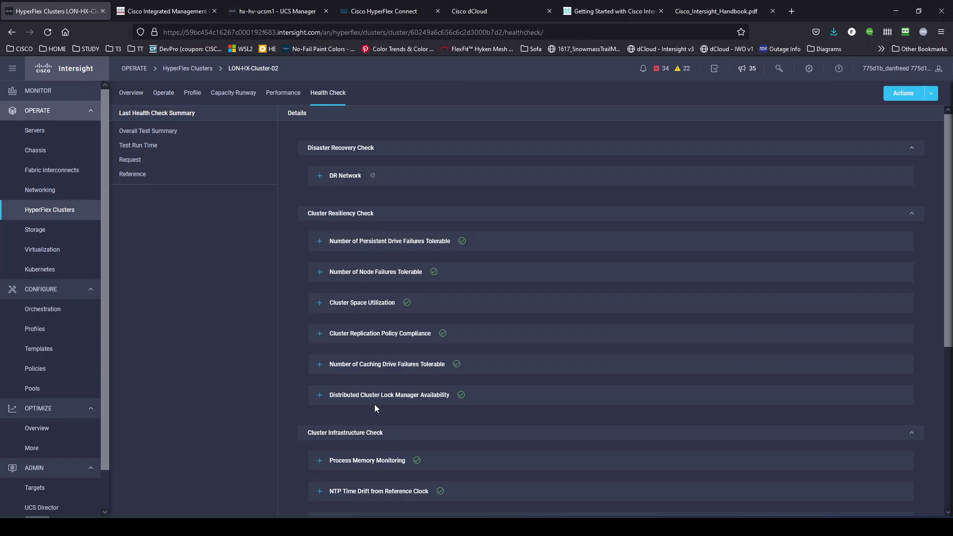
scroll(392, 431, "down", 5)
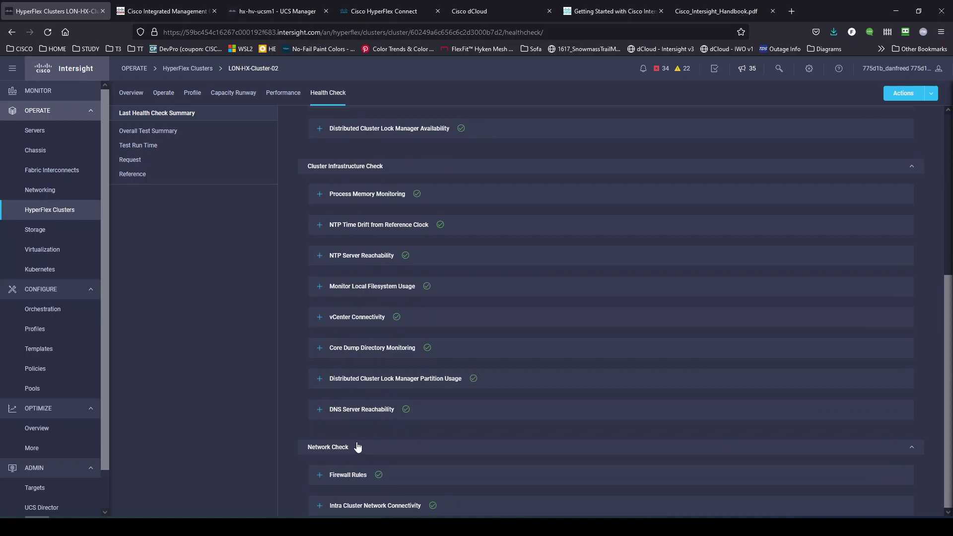
scroll(358, 445, "up", 5)
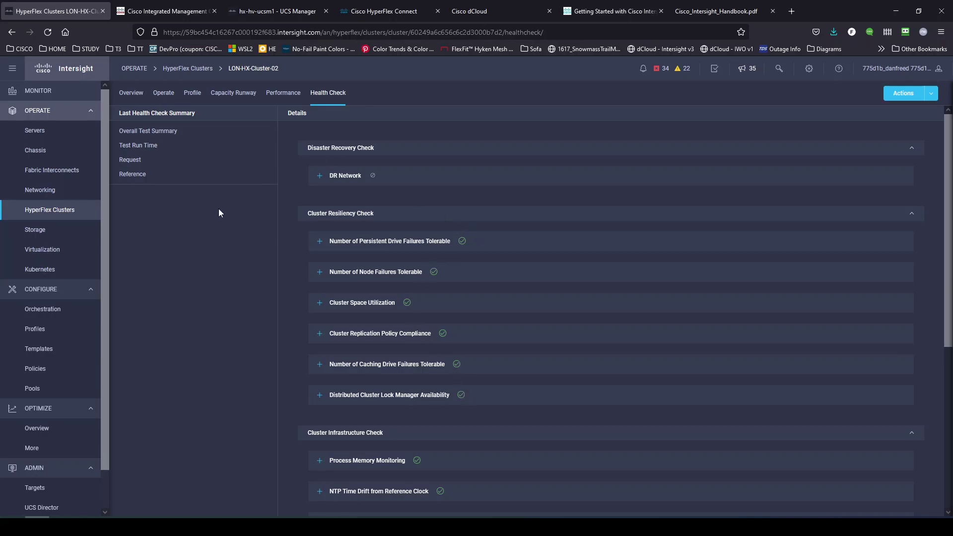
Open the dCloud-RTP-VDI datacenter under Virtualization and review its summary, clusters and hosts.
left_click(47, 253)
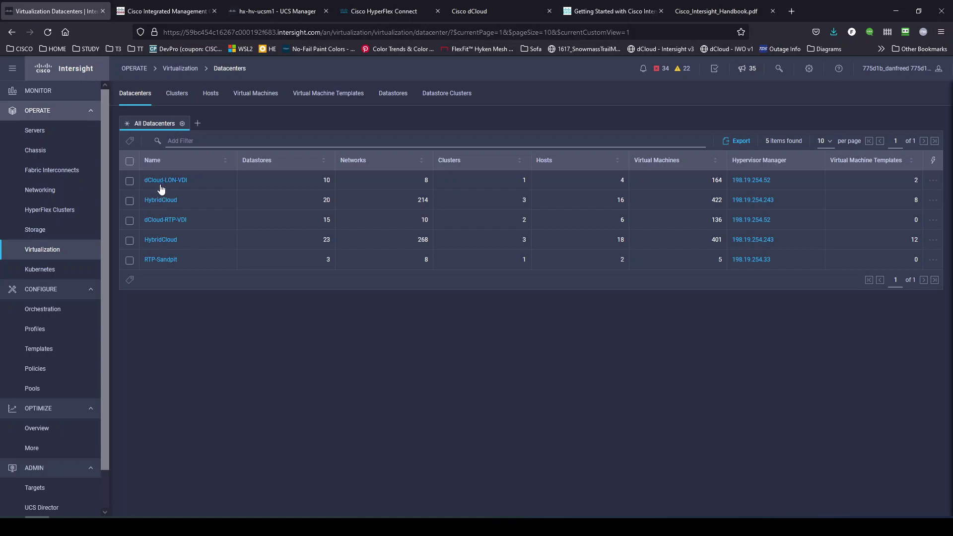
left_click(166, 222)
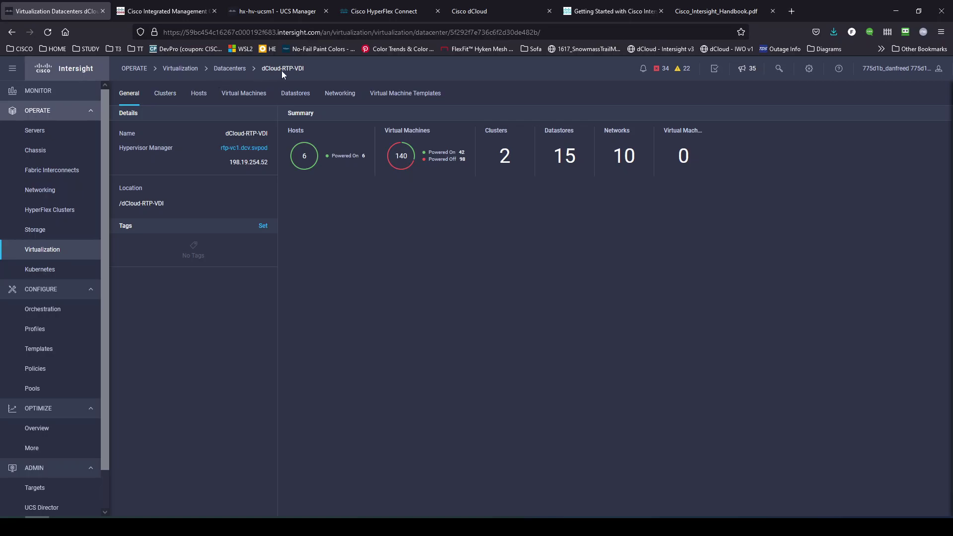
left_click(167, 96)
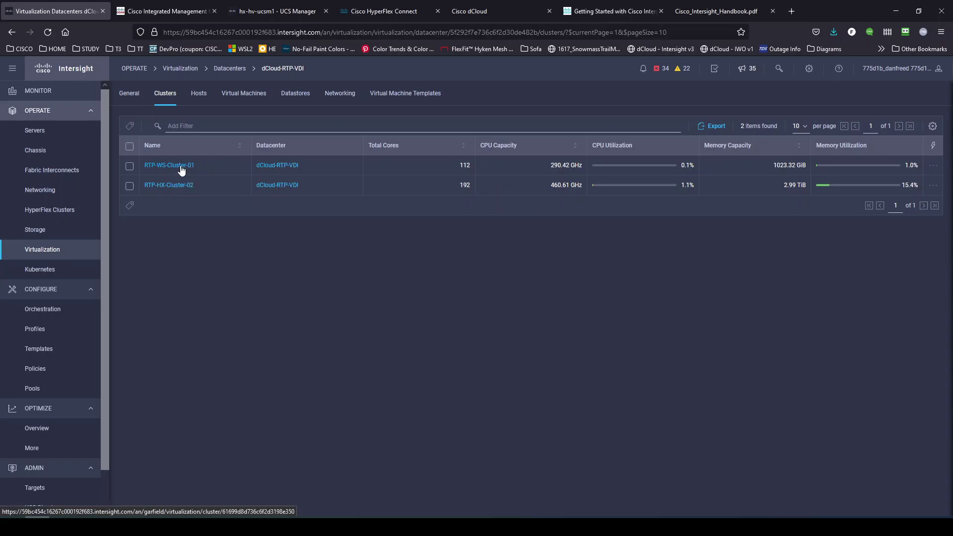
left_click(198, 97)
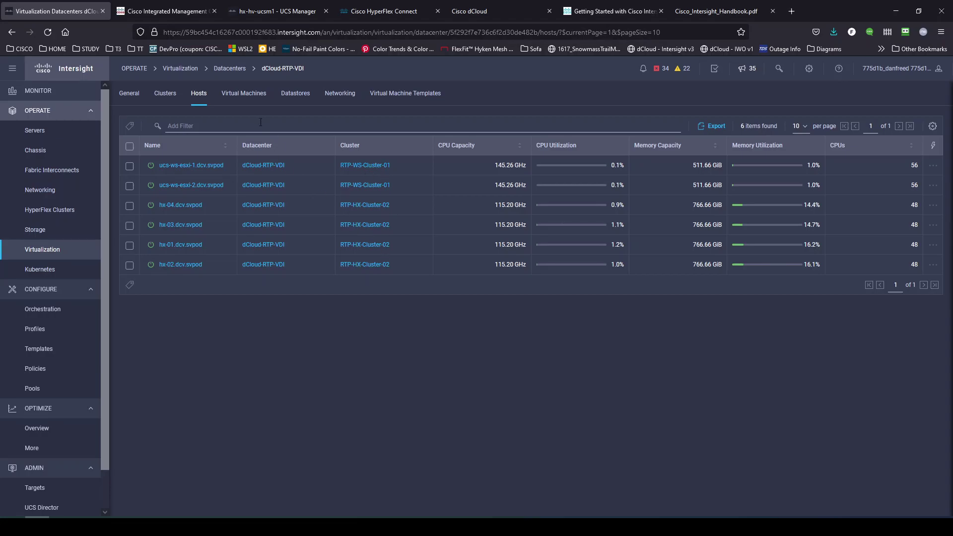
left_click(168, 94)
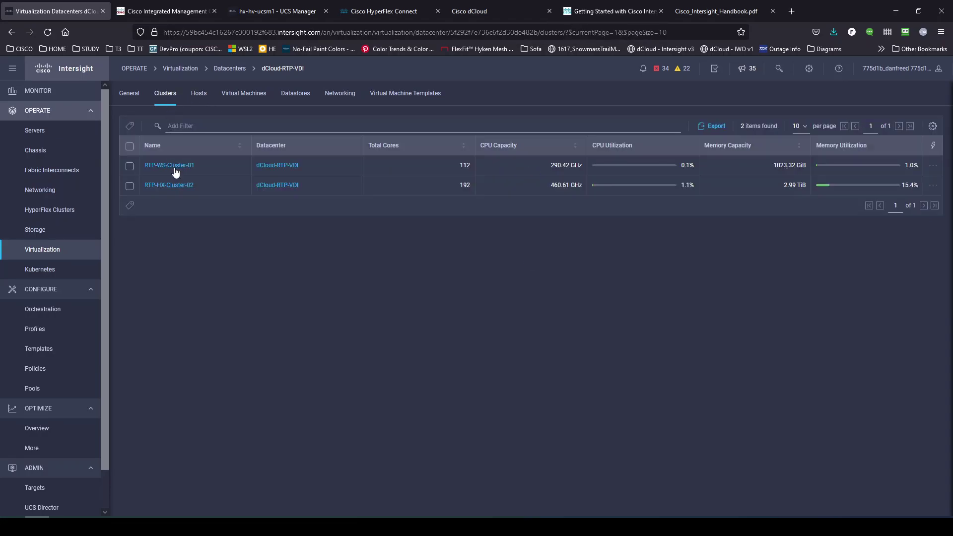
Open the RTP-WS-Cluster-01 cluster and examine the general details of its host ucs-ws-esxi-1.dcv.svpod.
left_click(177, 169)
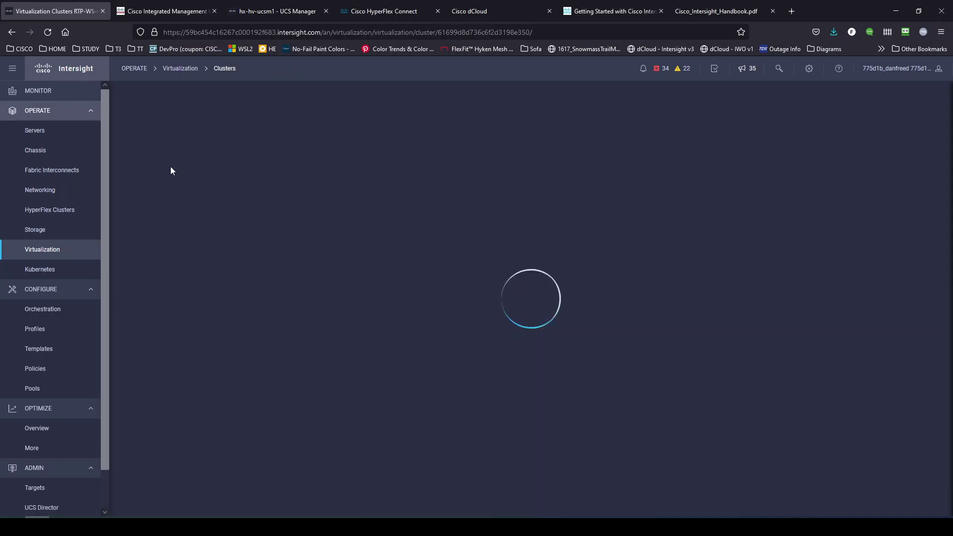
left_click(162, 95)
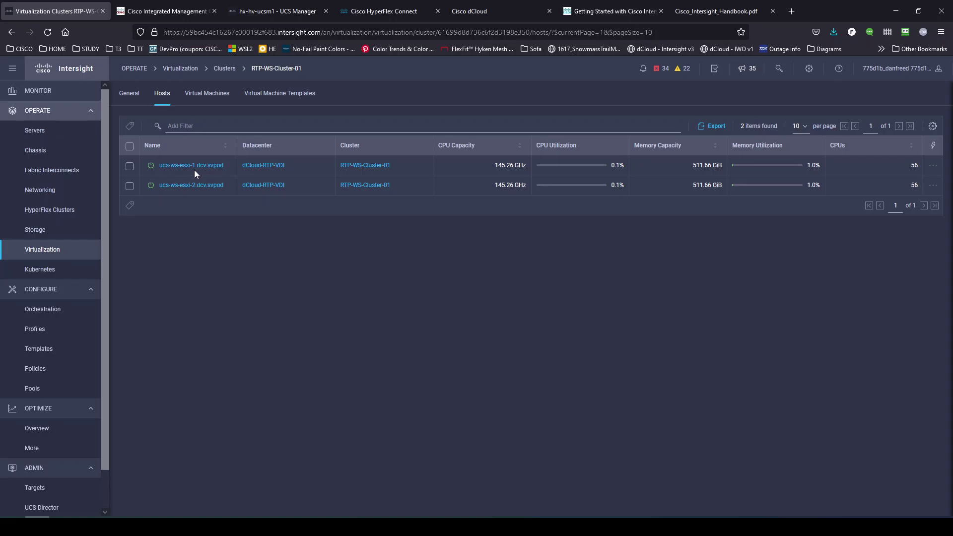
left_click(180, 166)
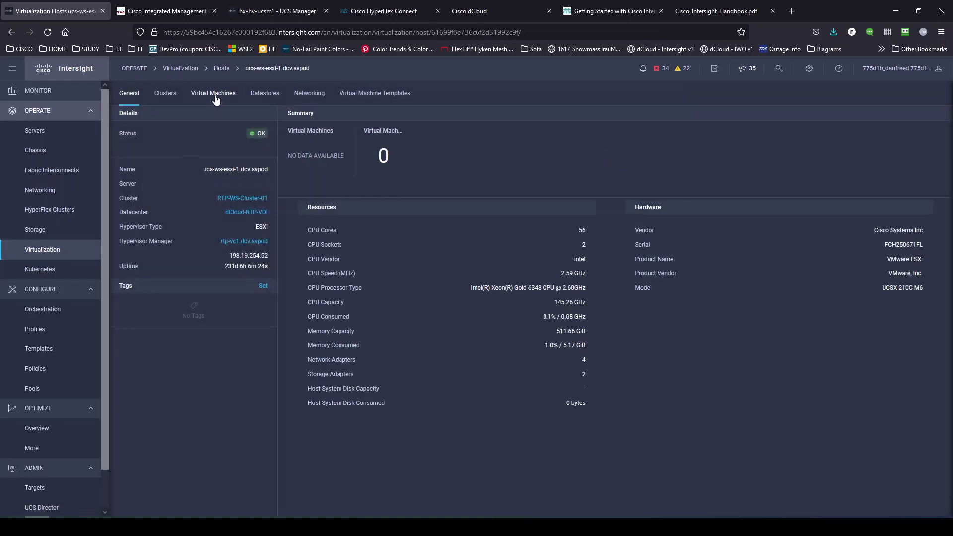
Review the host's virtual machines, clusters, datastores, networking and virtual machine templates.
left_click(215, 97)
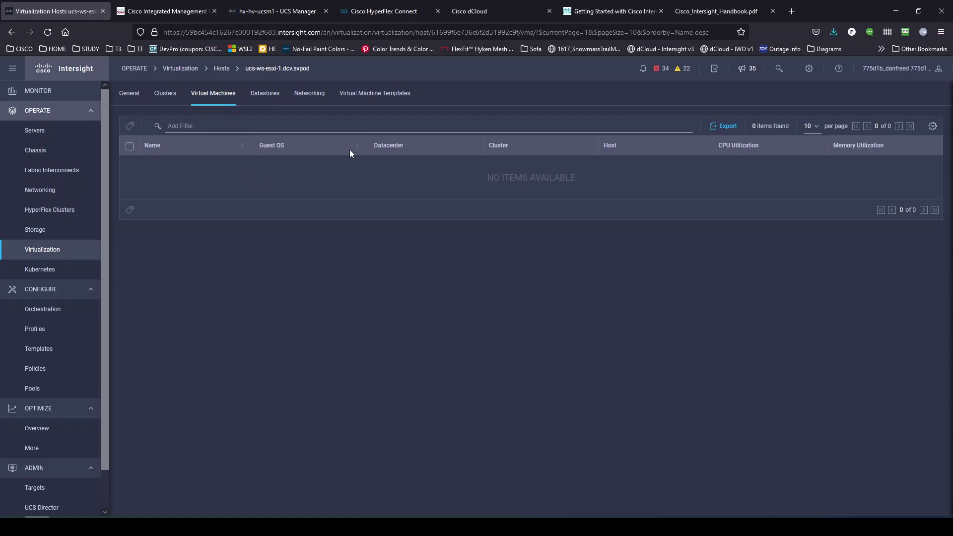
left_click(169, 95)
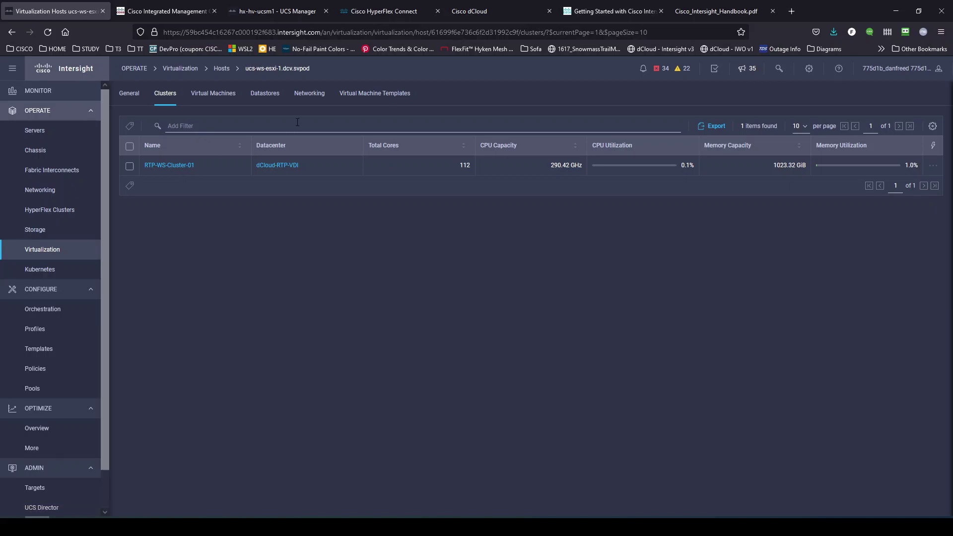
left_click(266, 95)
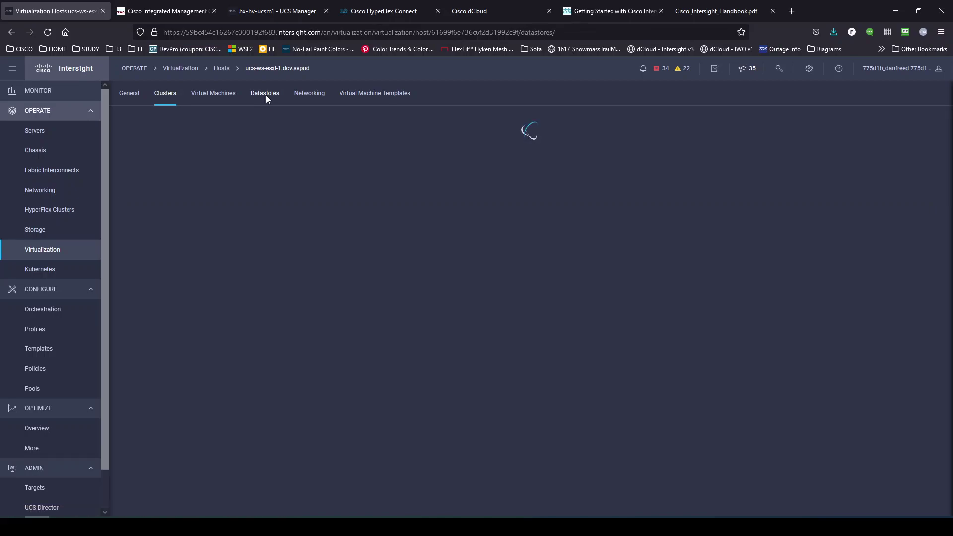
left_click(311, 95)
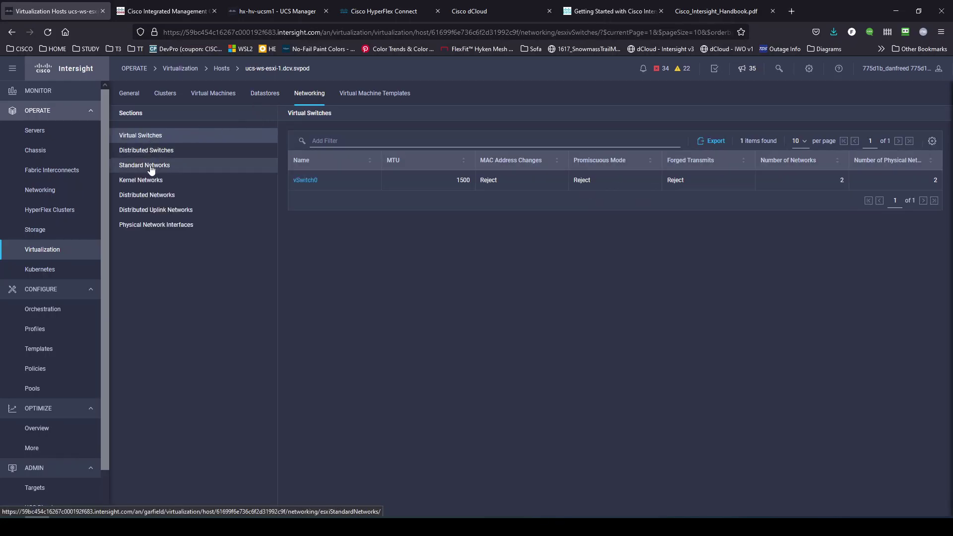
left_click(367, 93)
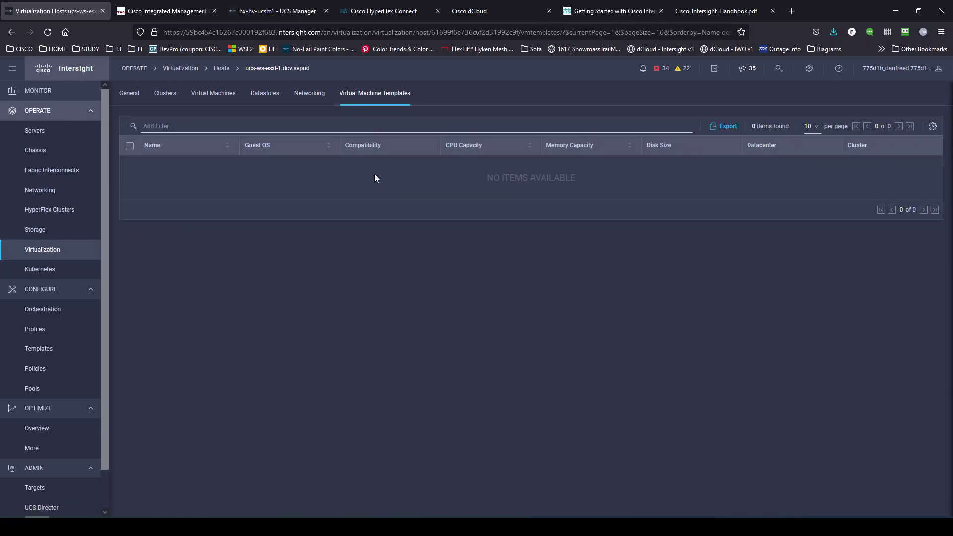
Open the list of all virtualization hosts and set it to show 50 items per page.
left_click(49, 253)
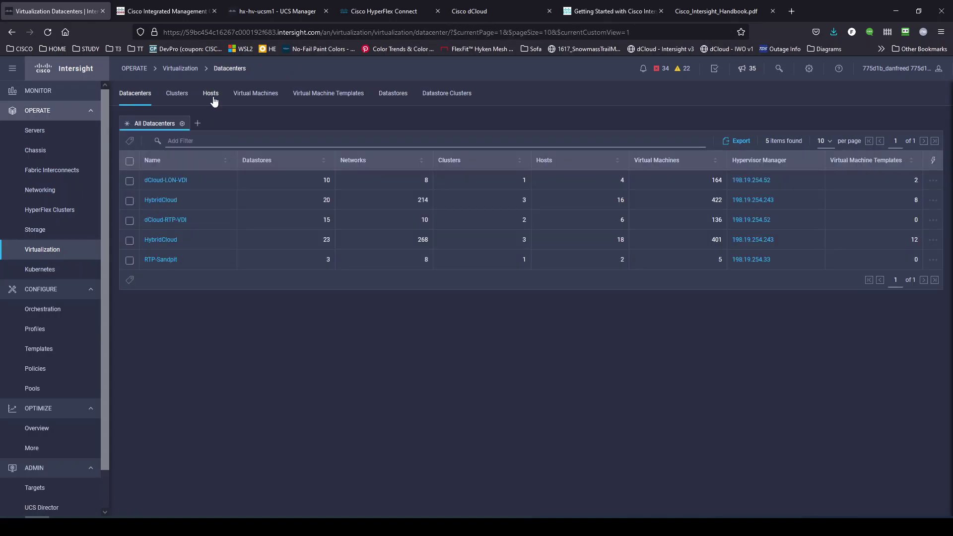
left_click(212, 97)
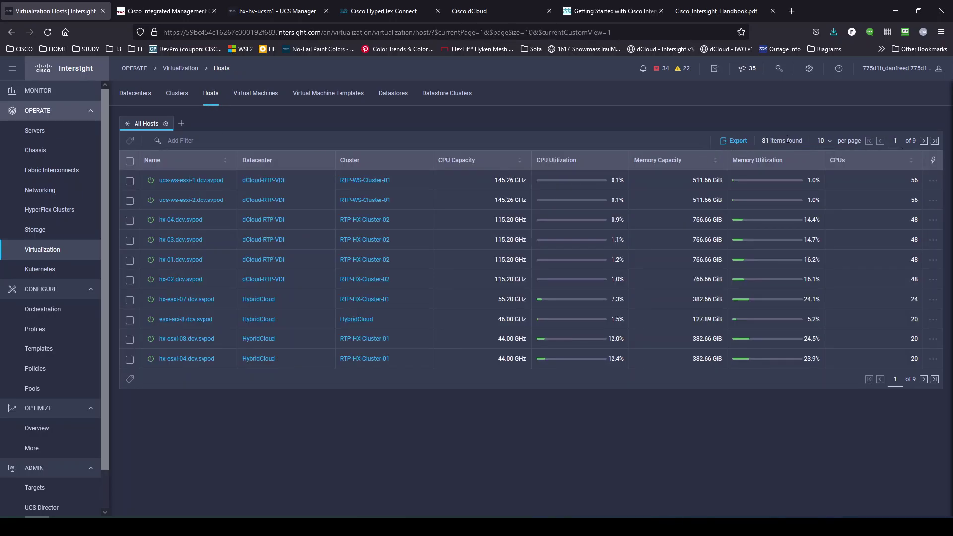
left_click(828, 144)
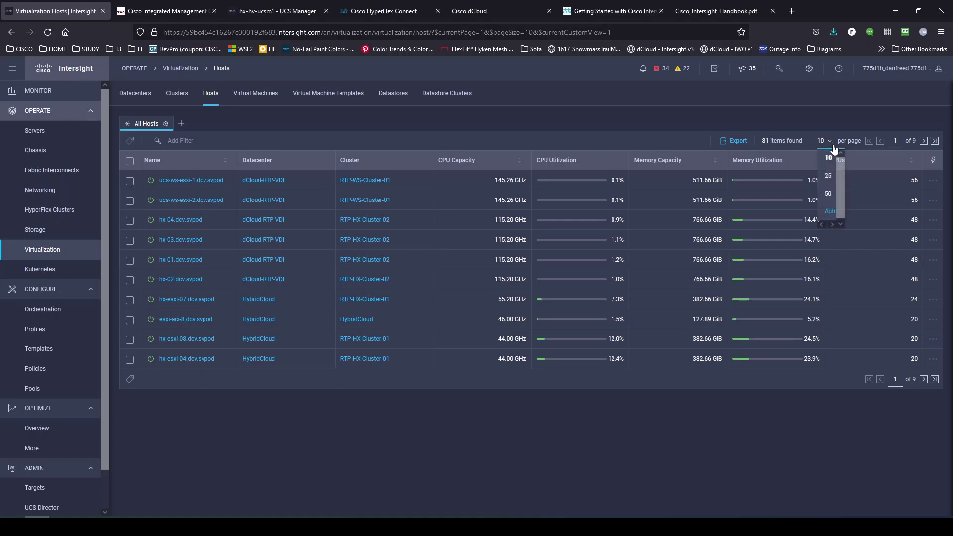
left_click(829, 194)
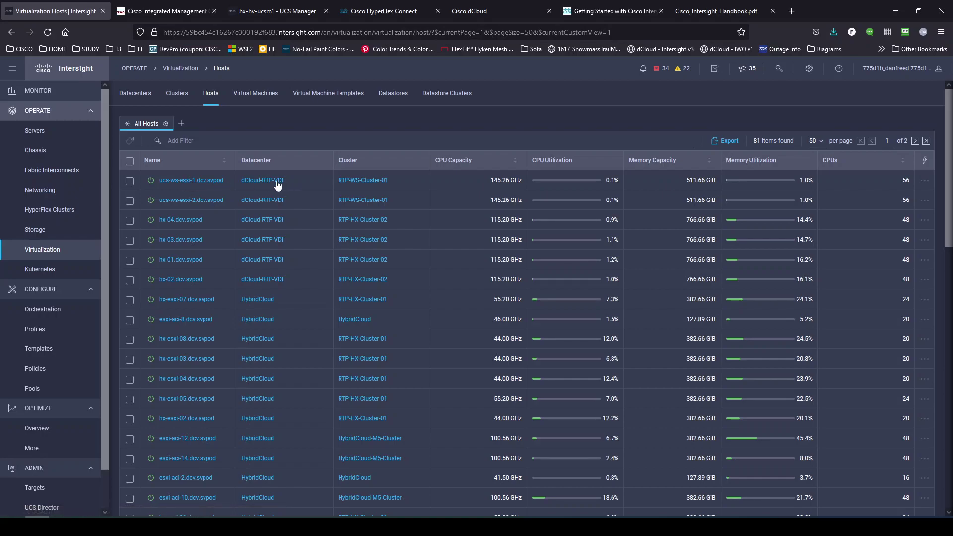
Look through the host list, comparing the datacenters and clusters of the ESXi hosts and the lon-iwe-01 hosts.
scroll(265, 194, "down", 10)
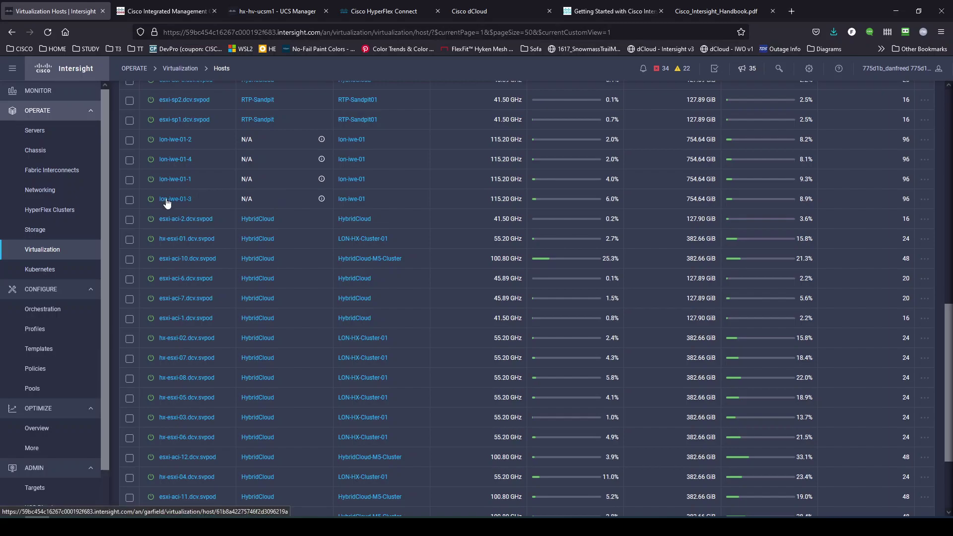
scroll(167, 202, "up", 15)
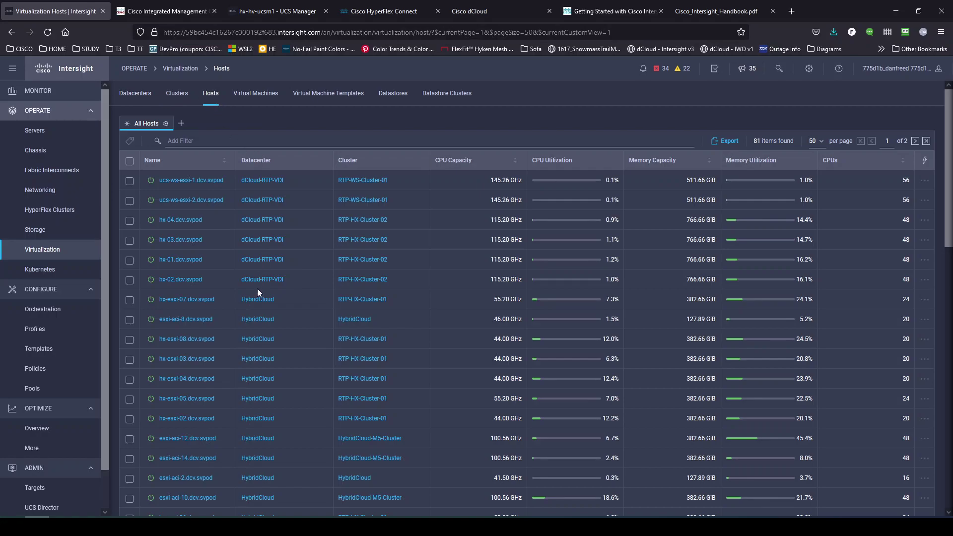
scroll(257, 291, "down", 15)
scroll(257, 290, "up", 6)
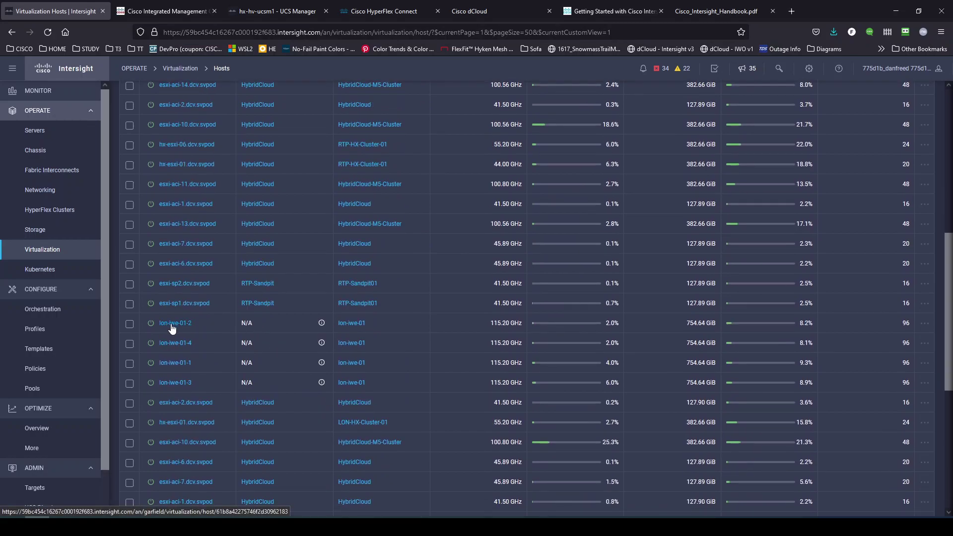
scroll(187, 326, "up", 8)
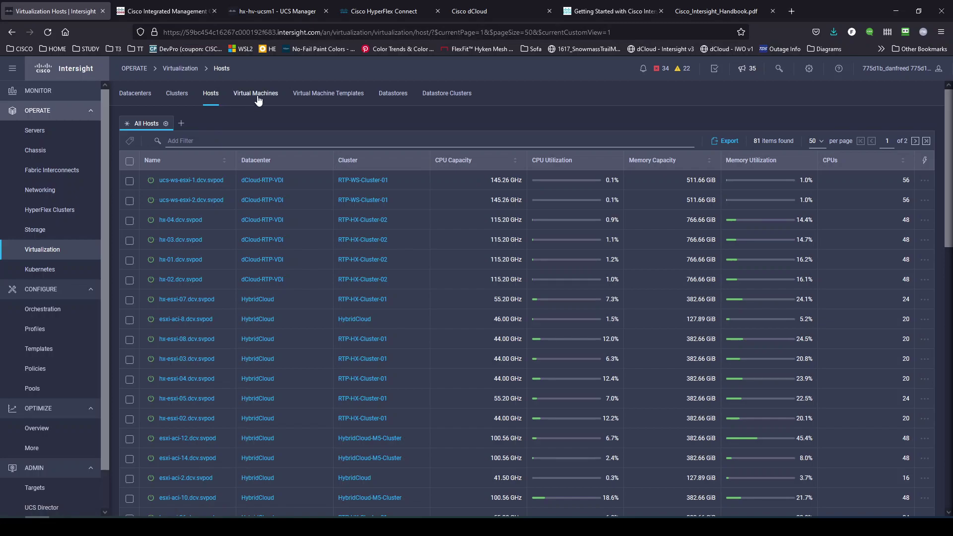
scroll(272, 207, "down", 7)
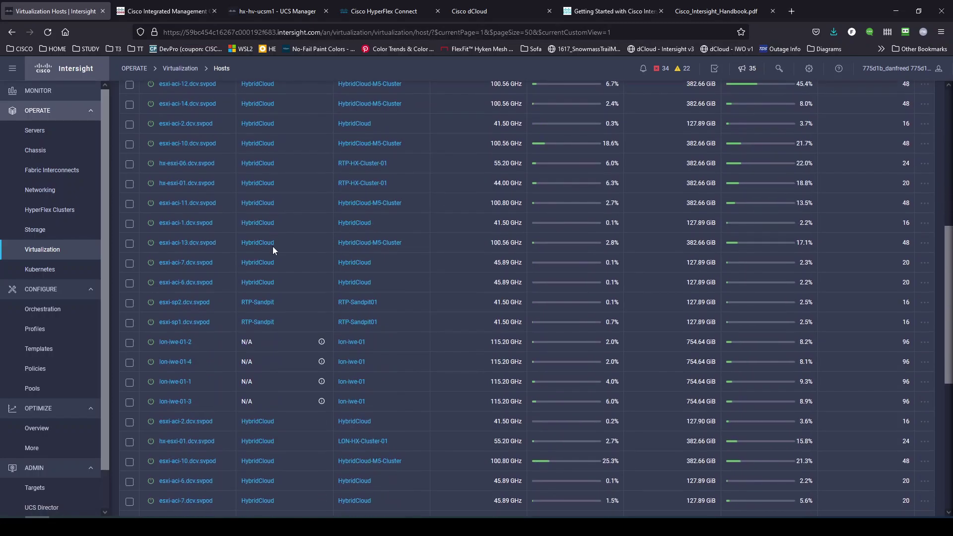
Open the host lon-iwe-01-2 and examine its hypervisor type and hypervisor manager address.
left_click(175, 342)
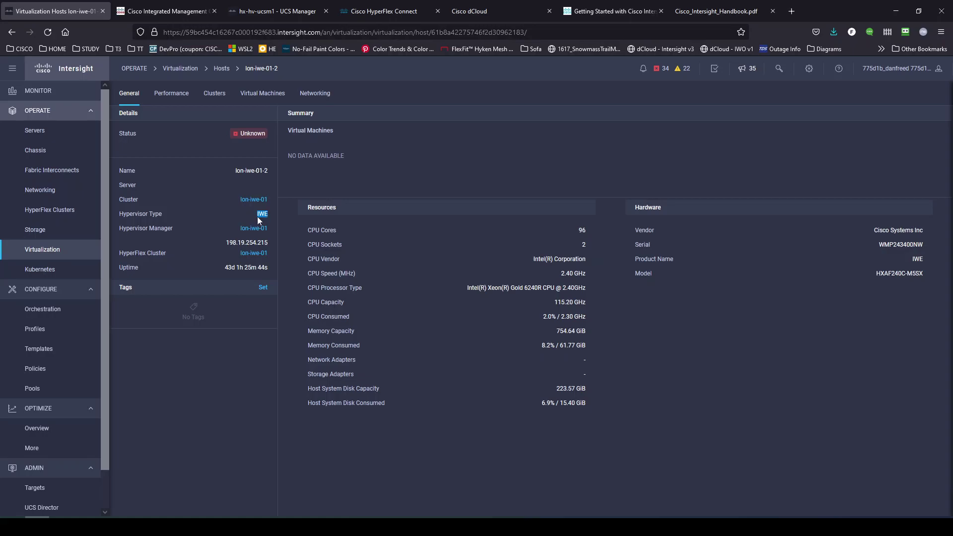
double_click(263, 214)
left_click_drag(244, 243, 267, 243)
Review the lon-iwe-01-2 host's performance, clusters, virtual machines and virtual switches, and return to its general details.
left_click(173, 96)
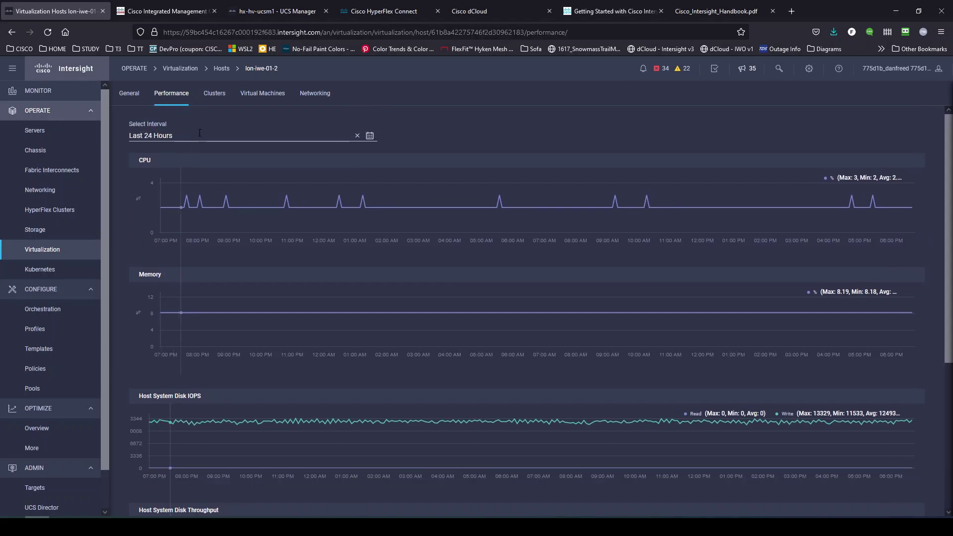
left_click(213, 95)
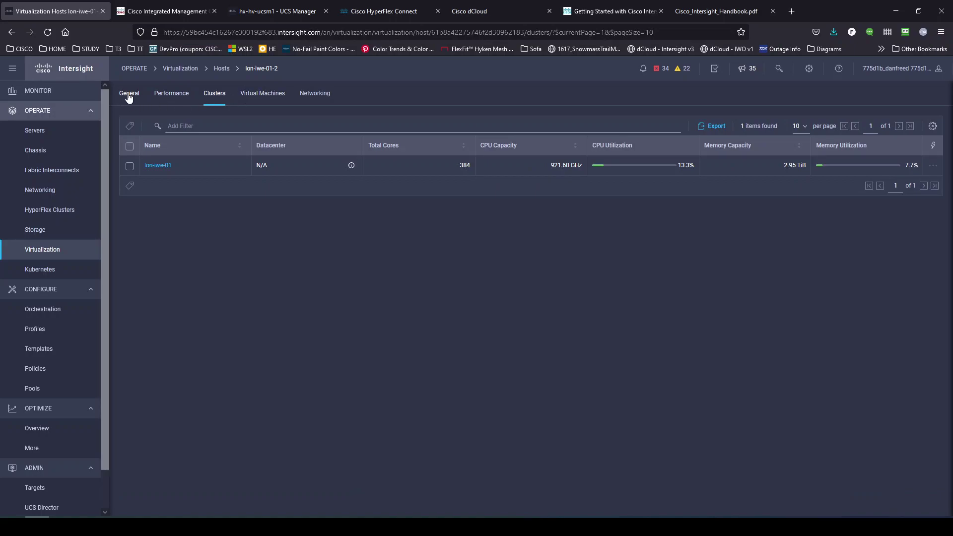
left_click(259, 94)
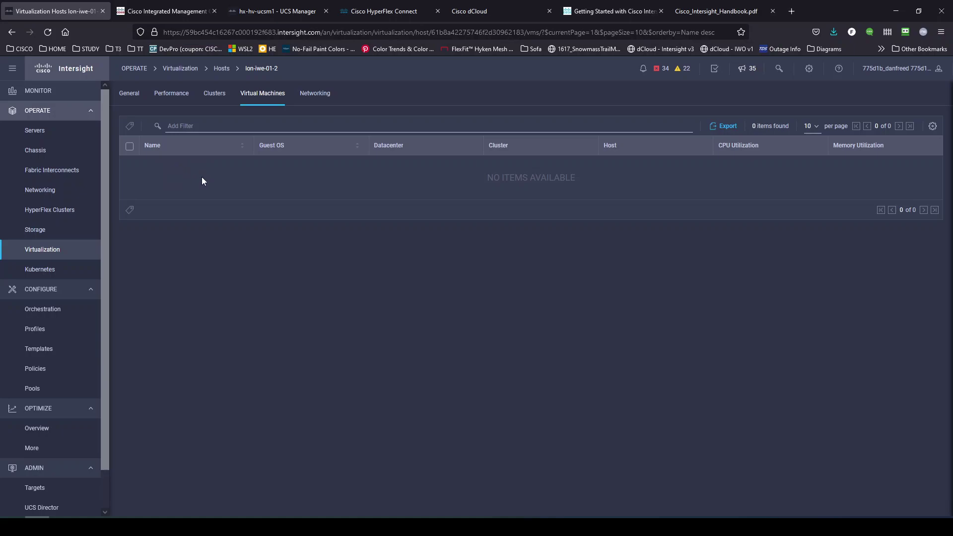
left_click(310, 99)
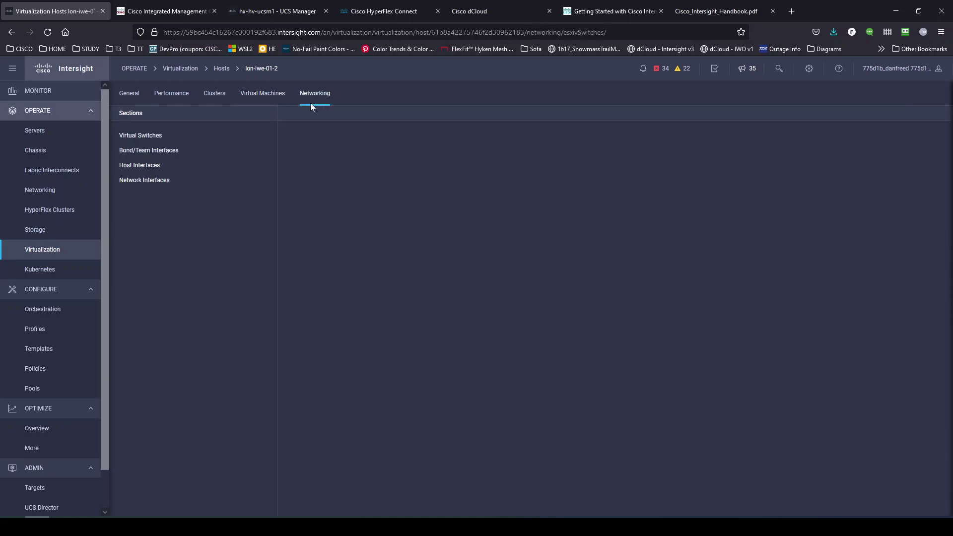
left_click(152, 136)
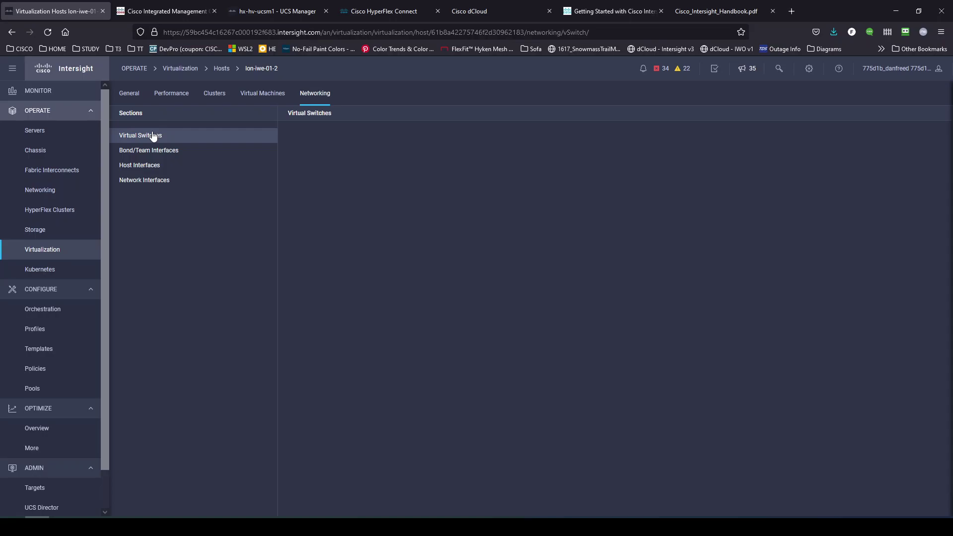
left_click(128, 96)
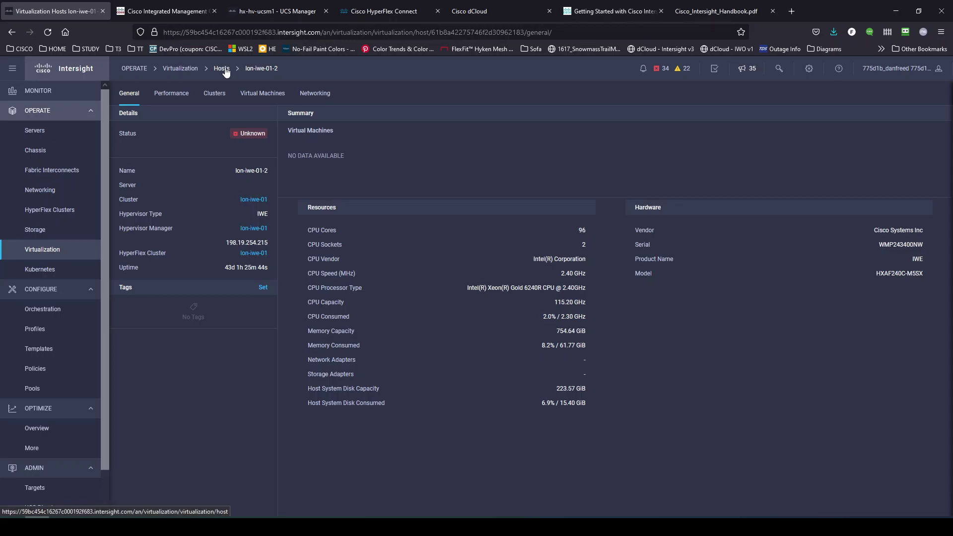
Open the Kubernetes cluster list and view the lon-iwe-iks-01 cluster.
left_click(44, 250)
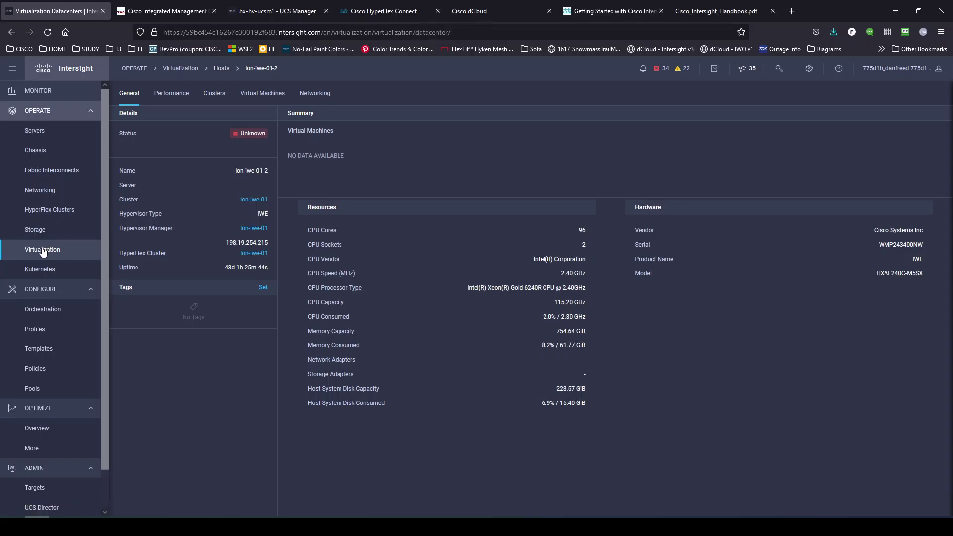
left_click(43, 276)
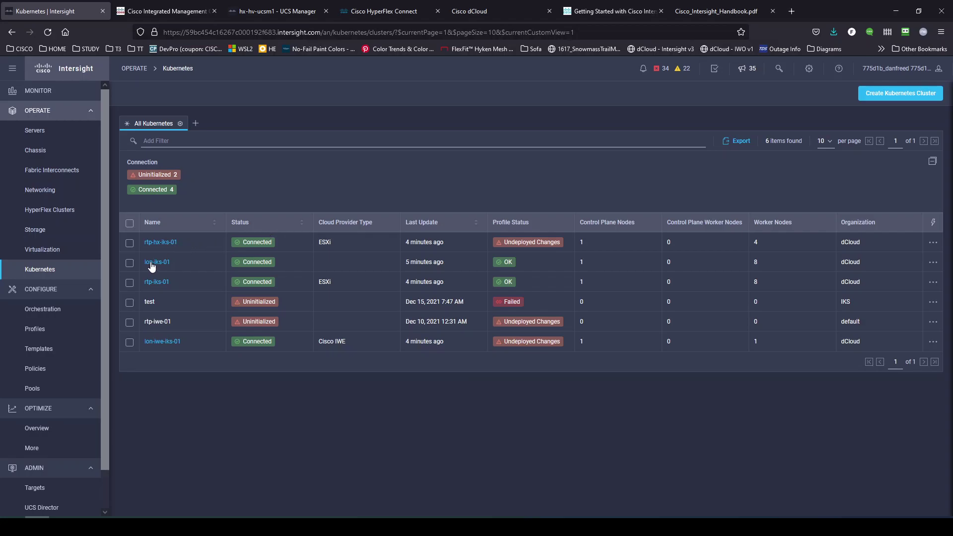
mouse_move(267, 268)
left_click(170, 345)
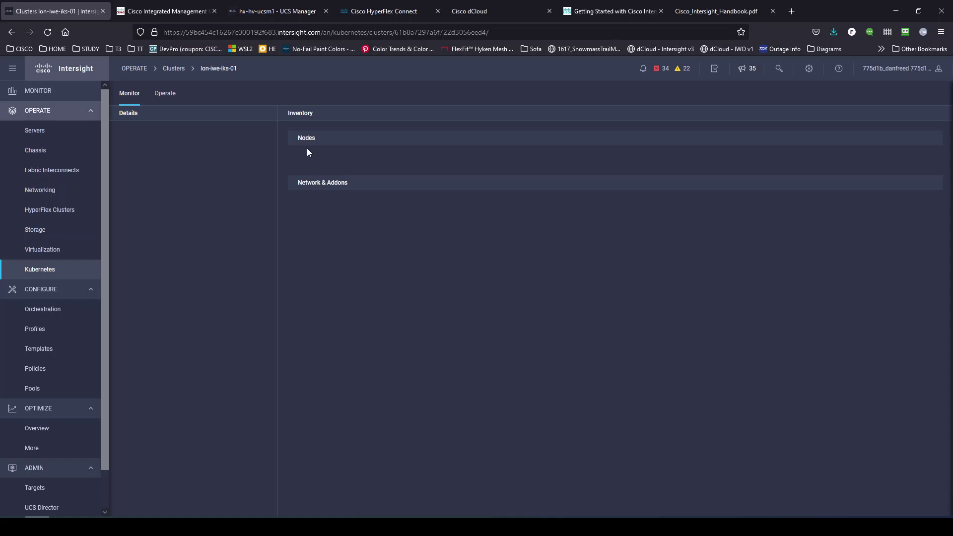
Review the lon-iwe-iks-01 cluster's operational sections, including its container runtime settings, and return to its monitoring overview.
left_click(165, 93)
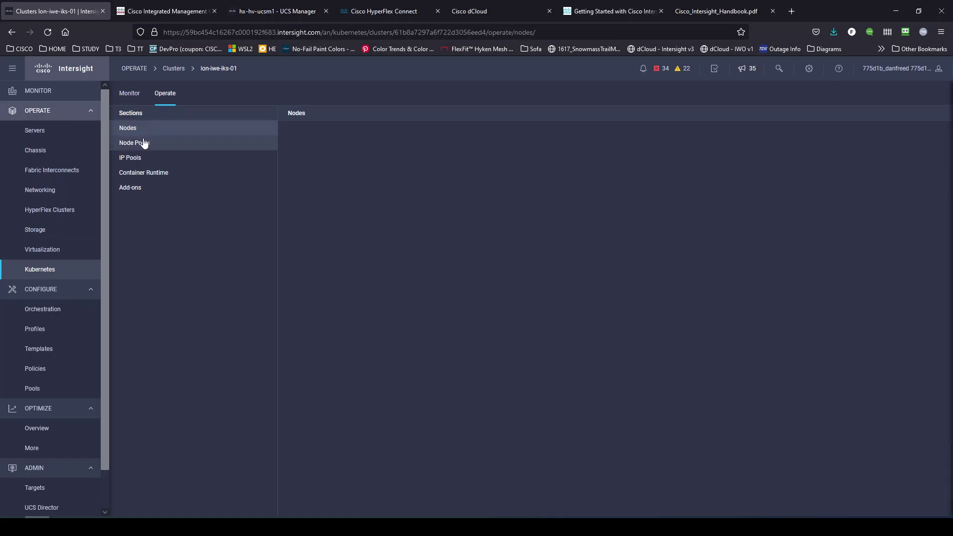
left_click(139, 173)
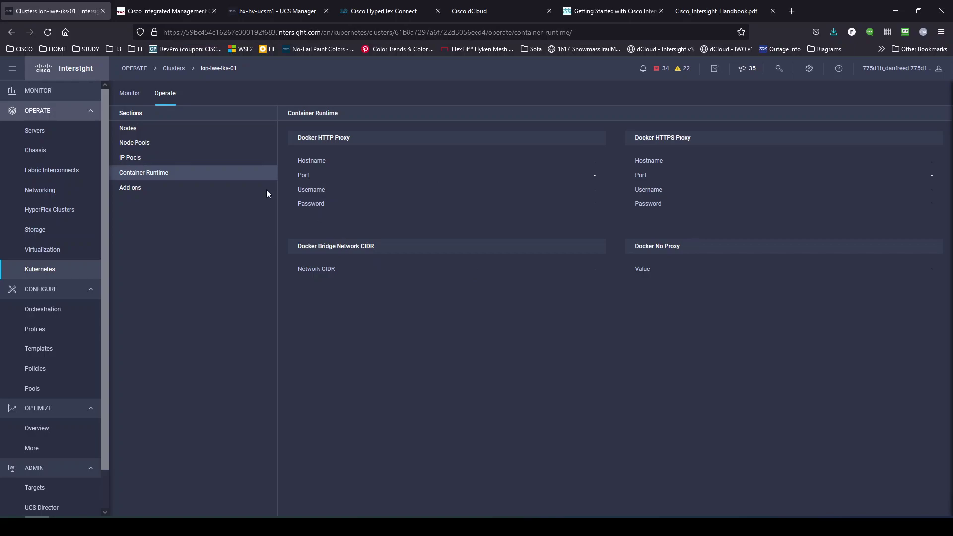
left_click(130, 94)
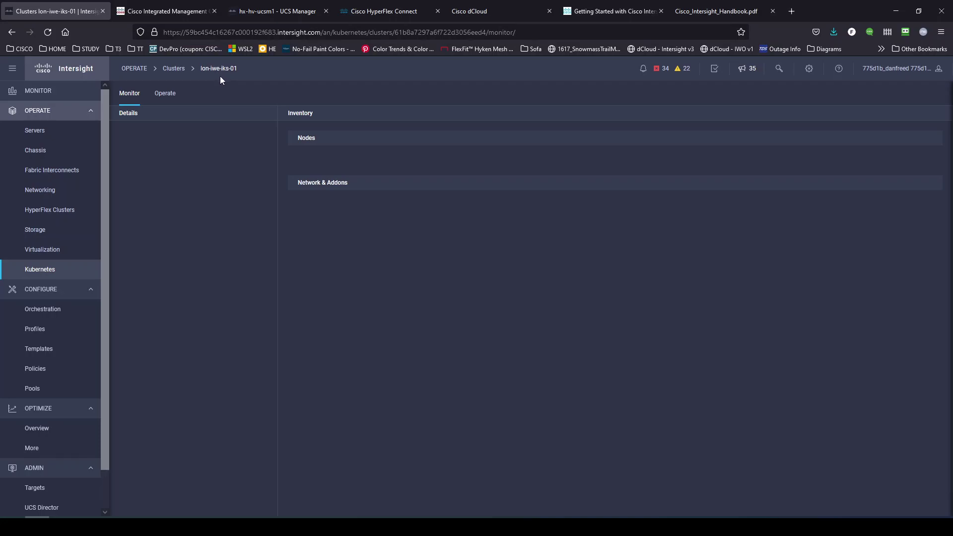
Look over the configuration pools and examine the platform types and policy types in the policies list.
left_click(91, 112)
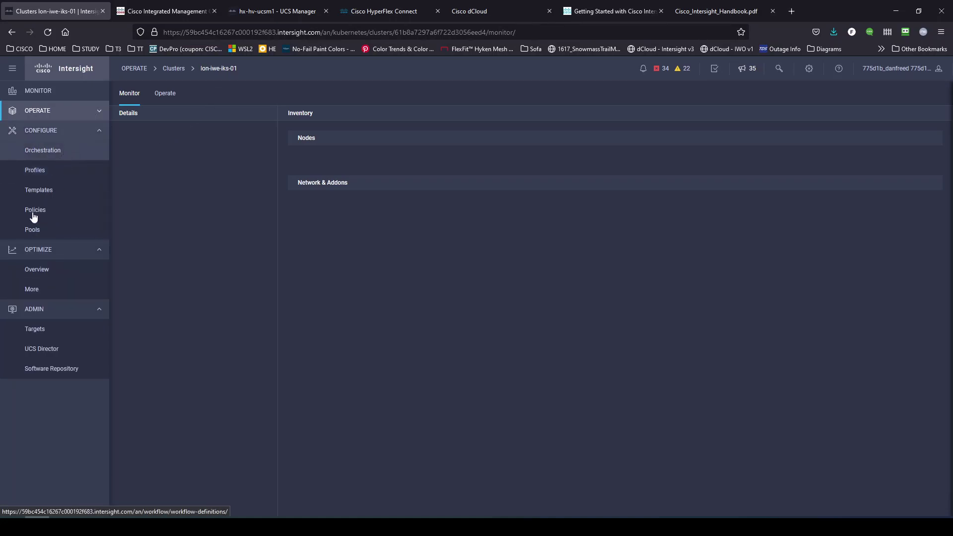
left_click(35, 232)
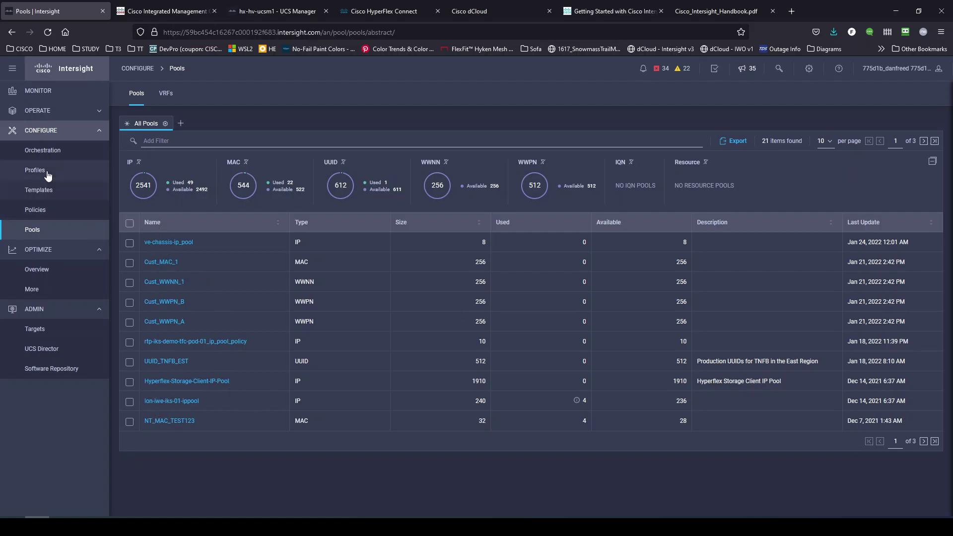
left_click(42, 212)
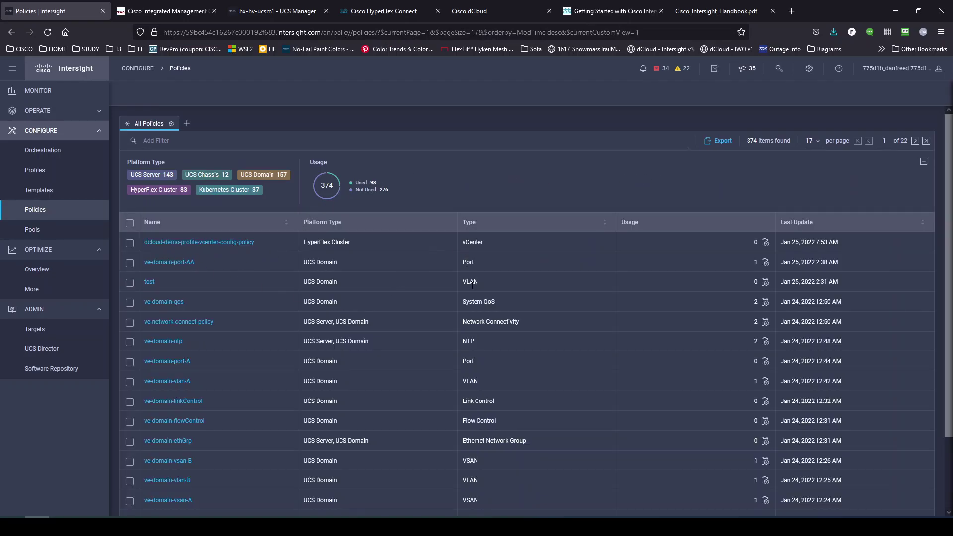
left_click_drag(307, 279, 285, 282)
left_click(338, 285)
left_click_drag(463, 420, 511, 422)
scroll(506, 416, "down", 2)
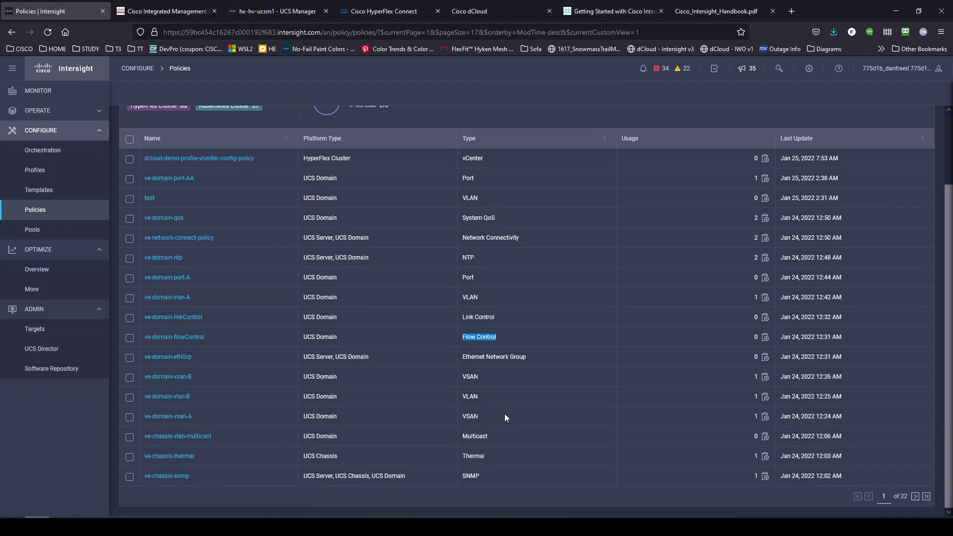
scroll(499, 371, "up", 2)
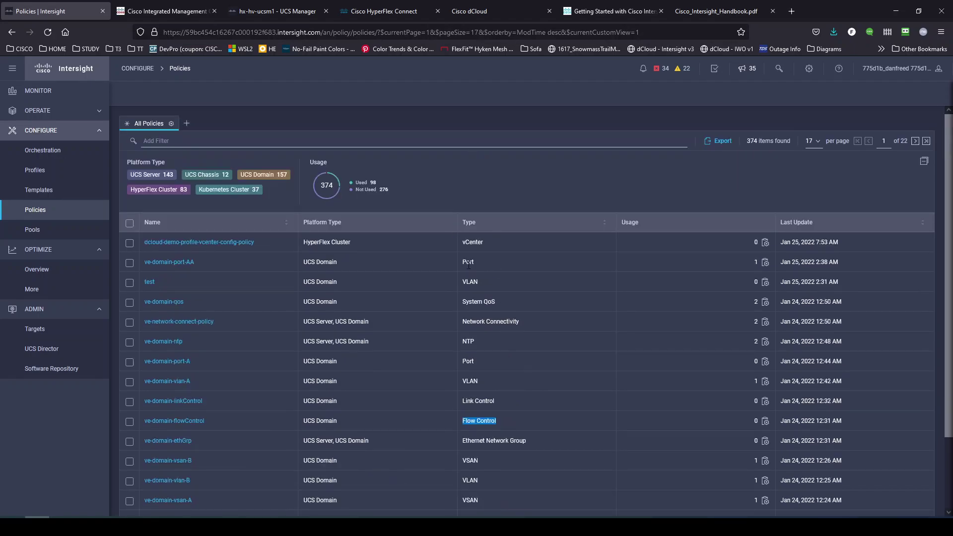
left_click_drag(462, 263, 480, 264)
Glance over the server profile templates and open the Cust_MAC_1 pool to examine its MAC address range.
left_click(52, 193)
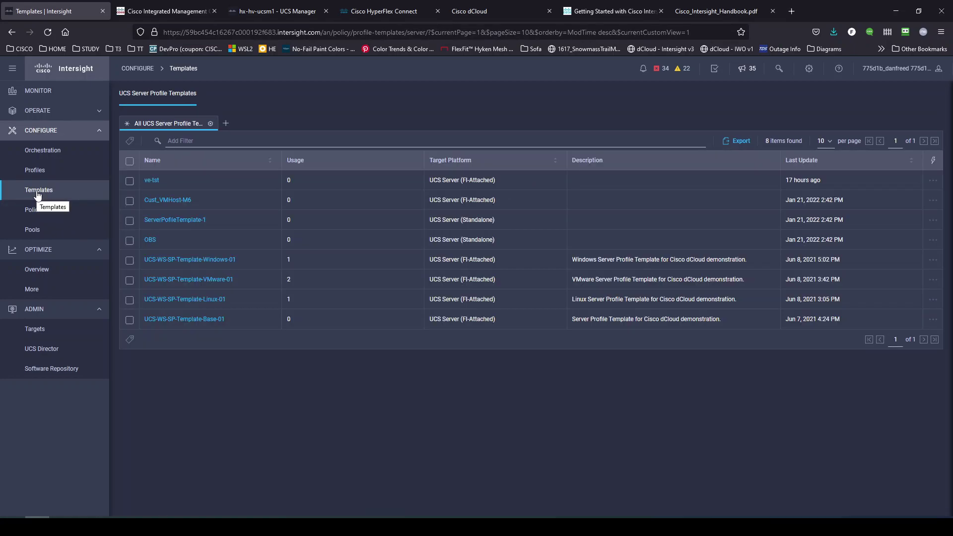
left_click(44, 214)
left_click(40, 233)
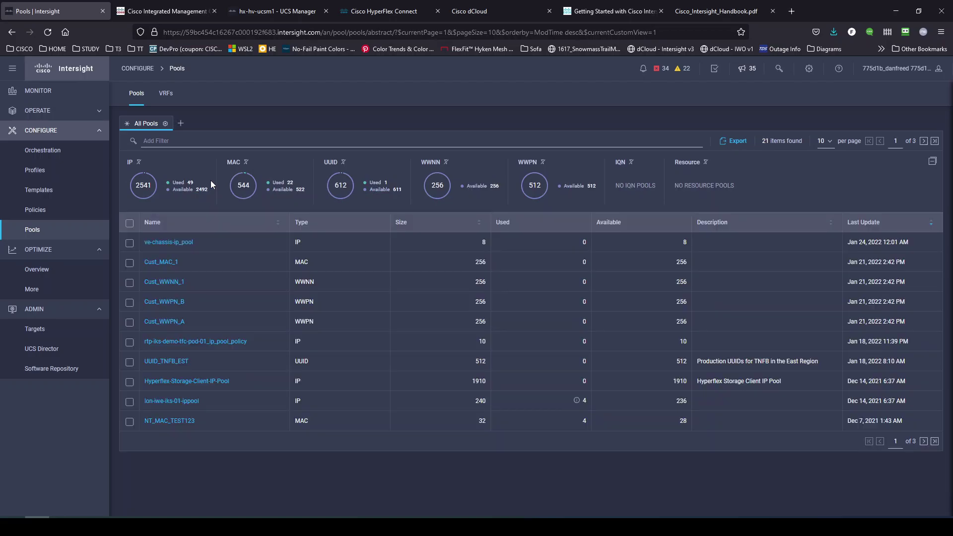
left_click(158, 262)
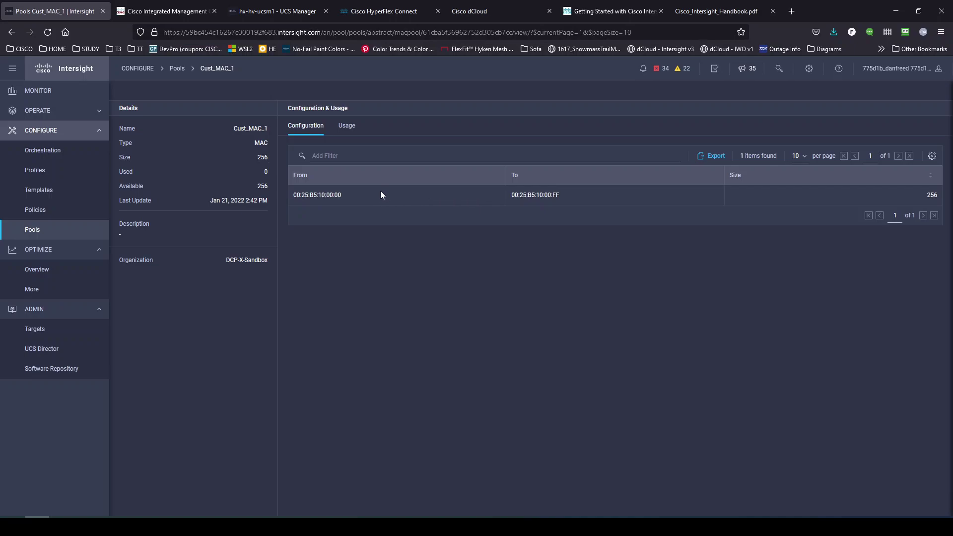
left_click_drag(296, 195, 564, 198)
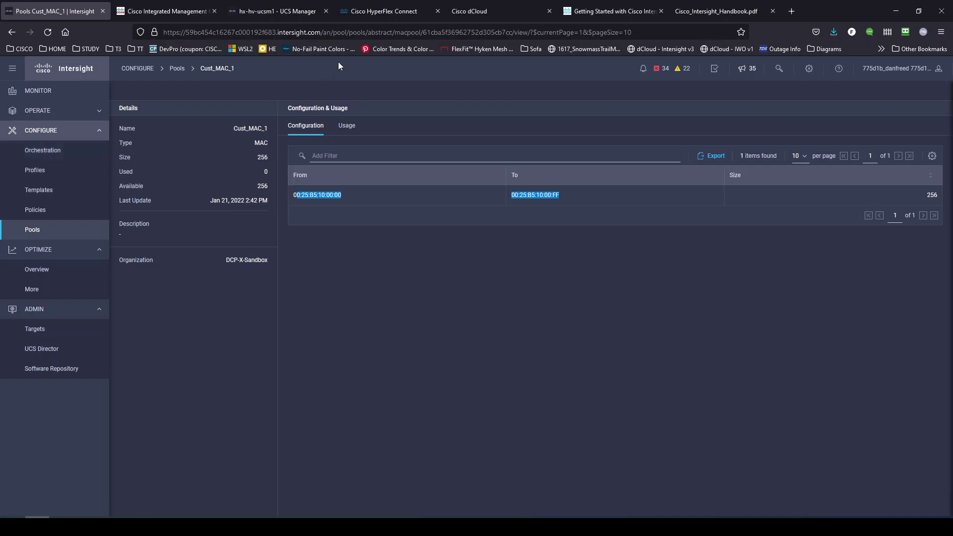
Take a look at UCS Manager for hx-hv-ucsm1, return to Intersight and browse the full policies list.
left_click(271, 18)
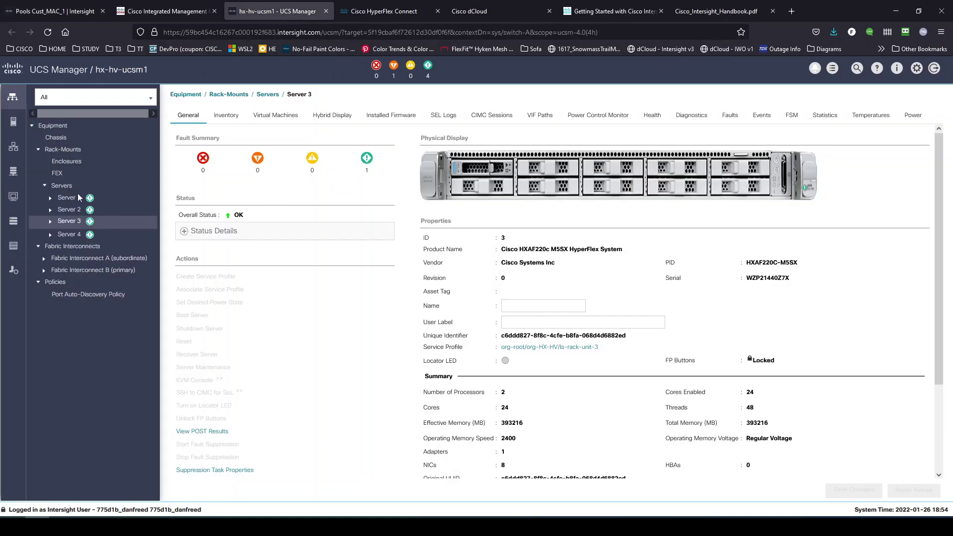
left_click(56, 11)
left_click(41, 192)
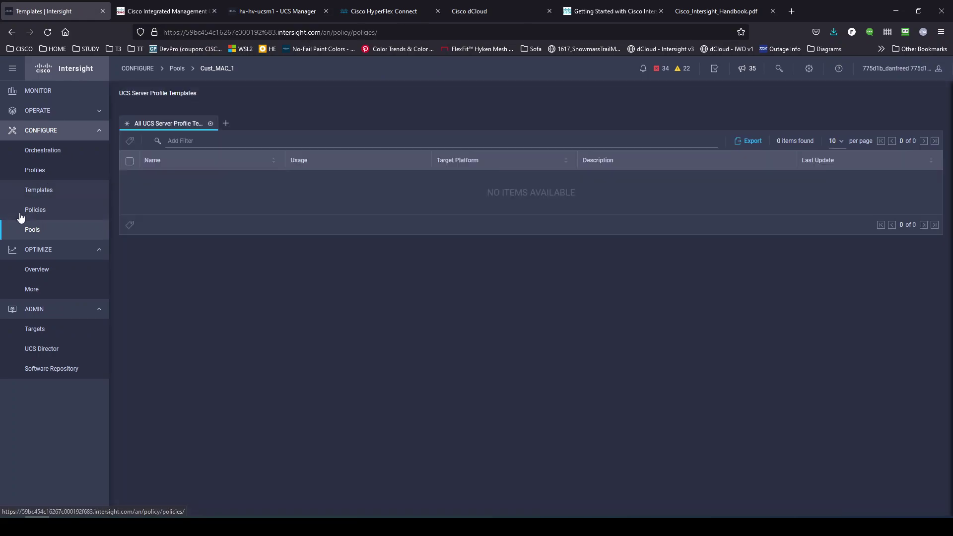
left_click(27, 214)
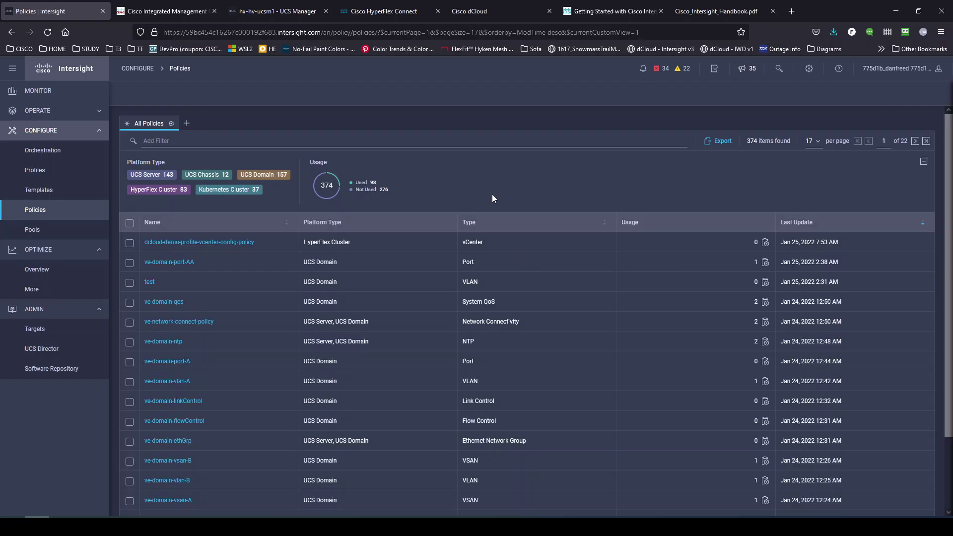
scroll(476, 377, "down", 3)
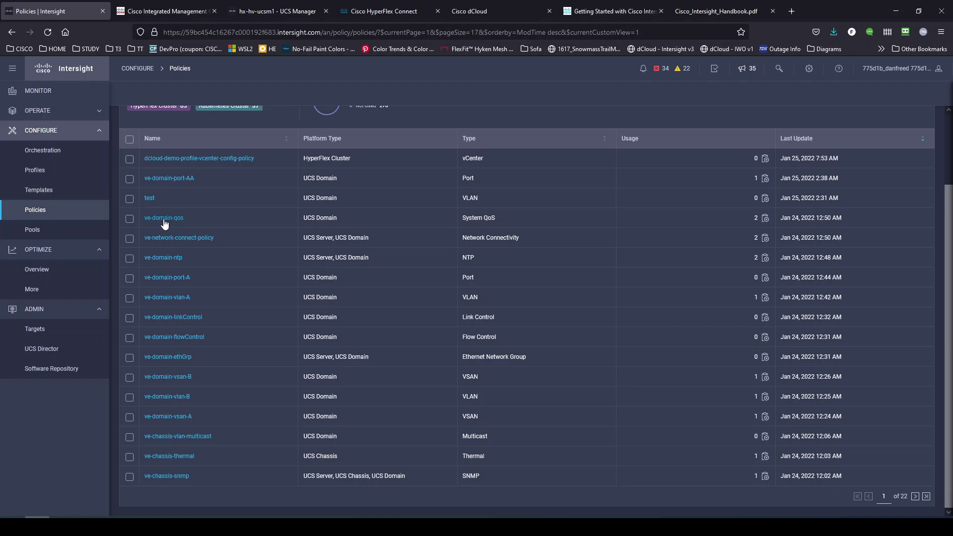
scroll(164, 225, "up", 3)
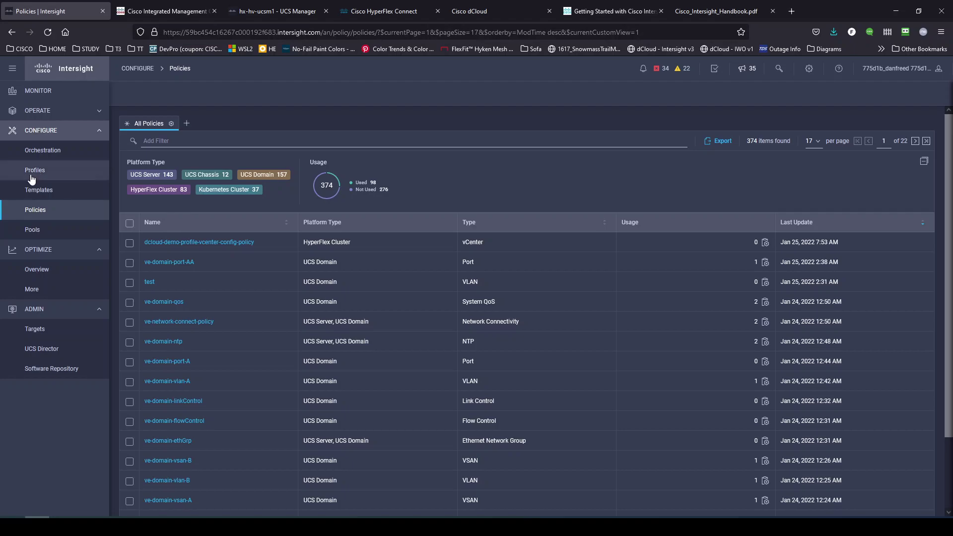
Open the UCS-WS-SP-Template-VMware-01 template and review its assigned policies and the server profiles that use it.
left_click(38, 192)
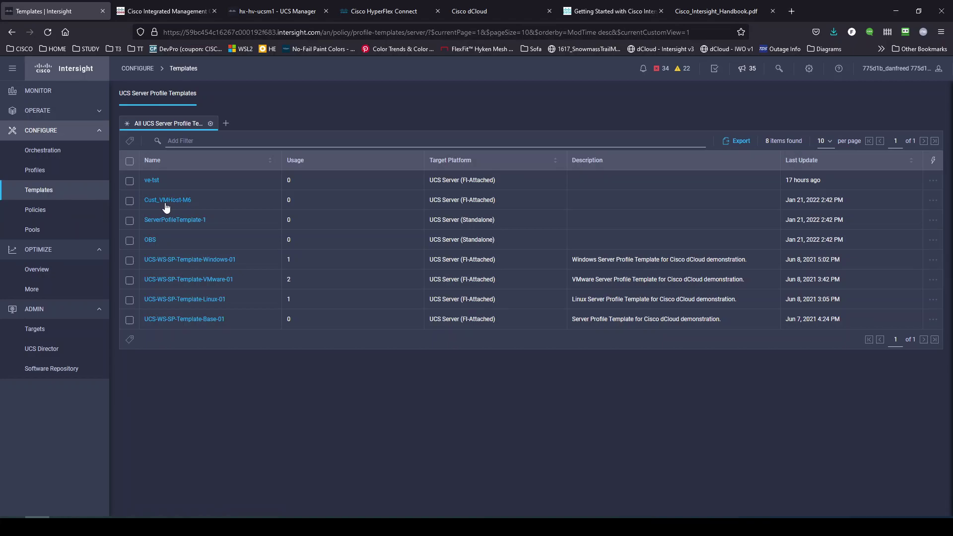
left_click(191, 280)
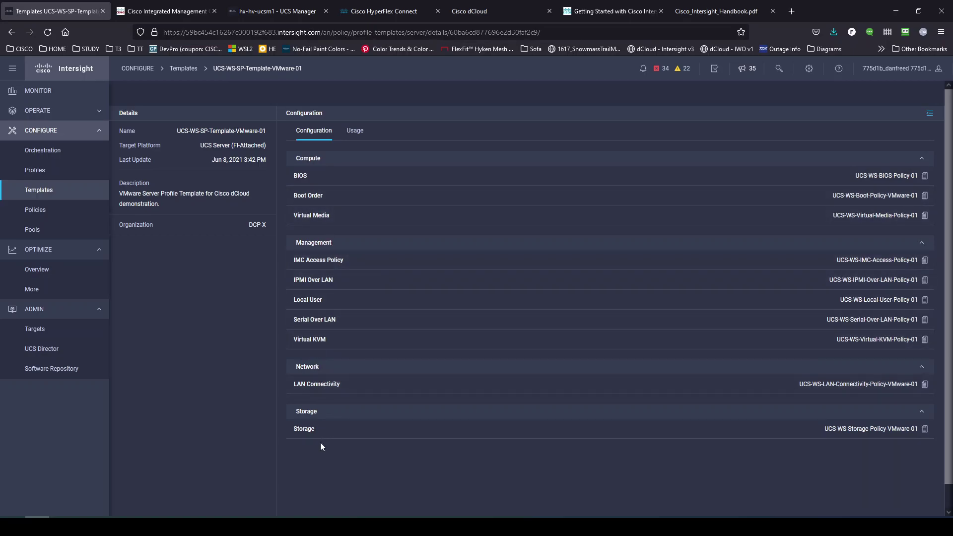
left_click(362, 132)
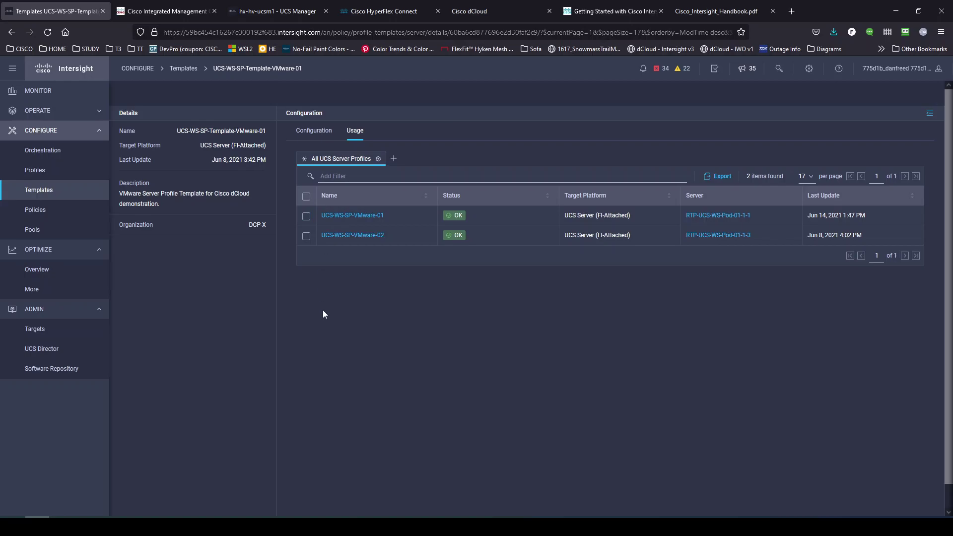
left_click(311, 132)
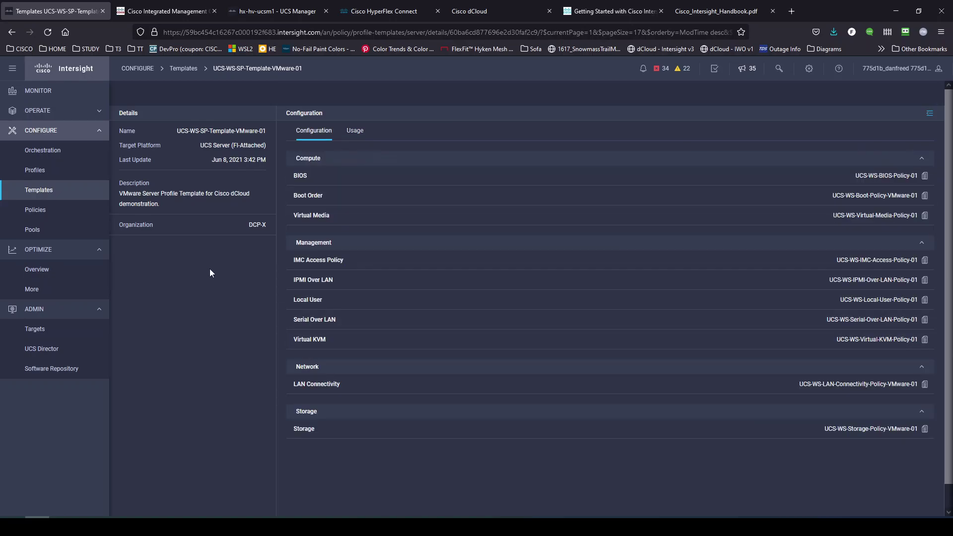
Open the UCS server profile esxi-aci-11.dcv.svpod and review its general details, identifiers and connectivity.
left_click(33, 172)
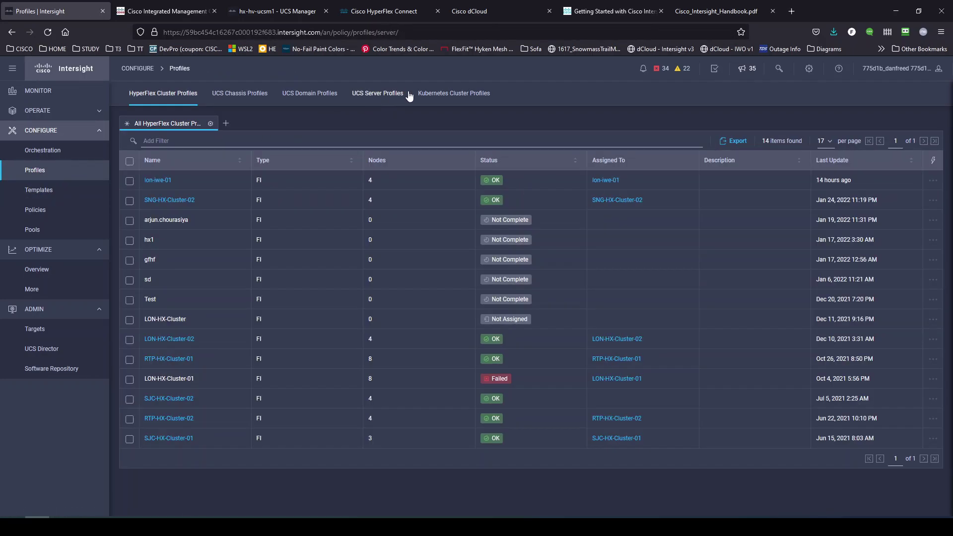
left_click(379, 94)
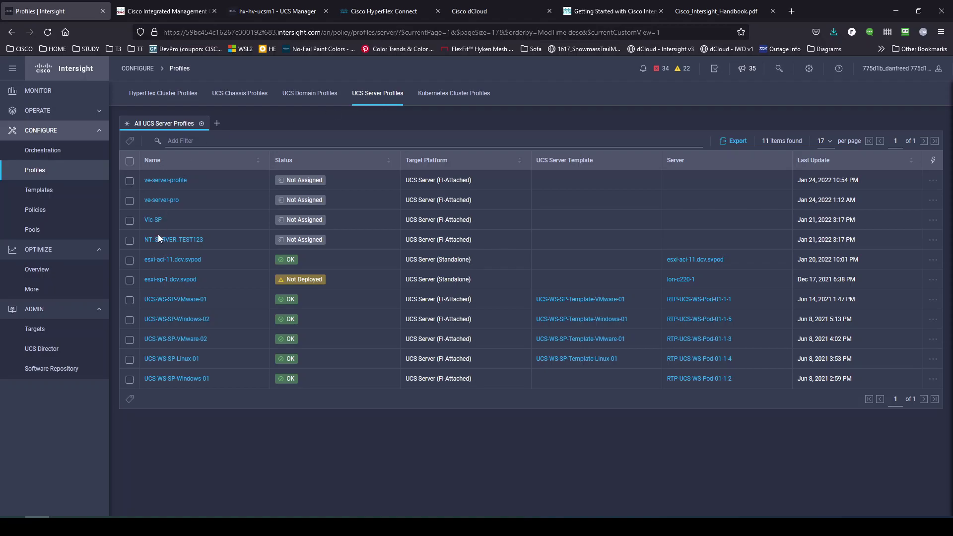
left_click(161, 260)
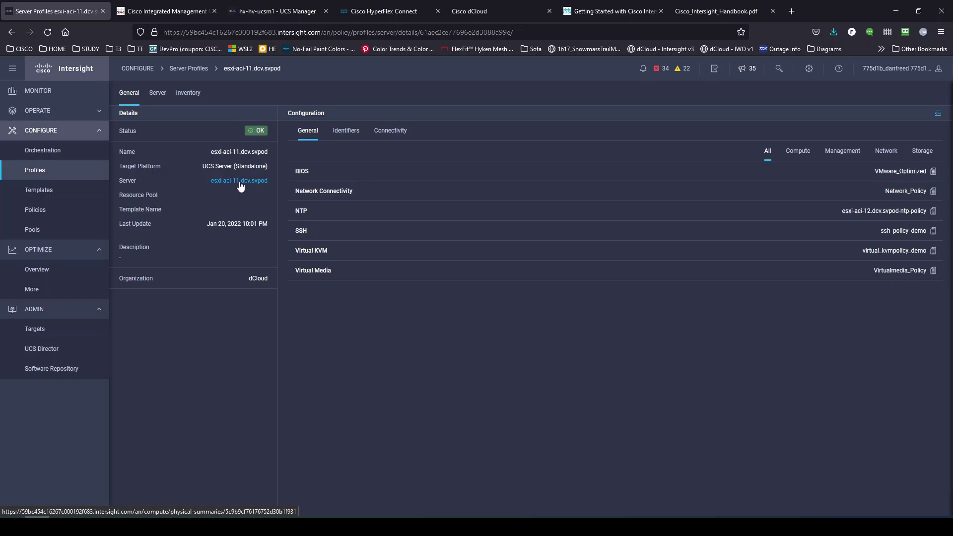
left_click_drag(238, 224, 257, 224)
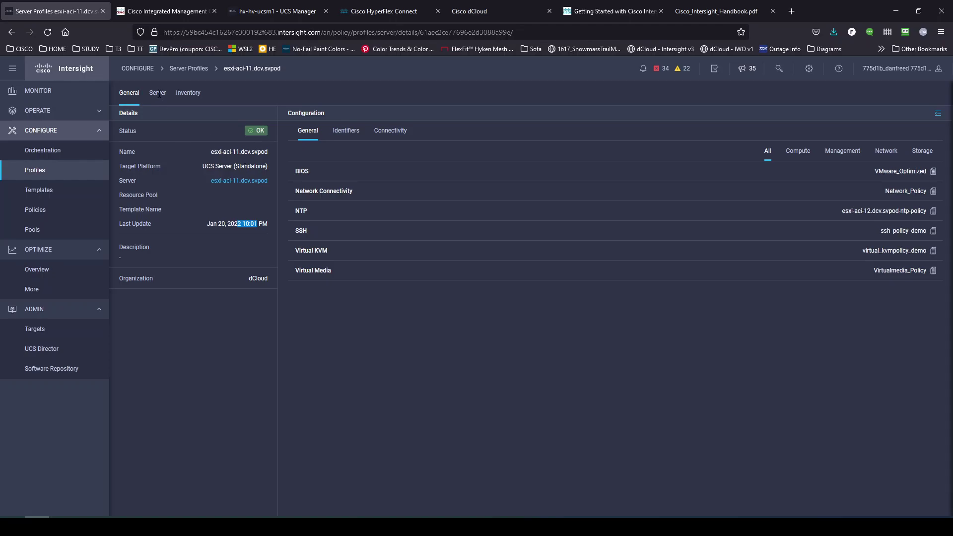
left_click(349, 132)
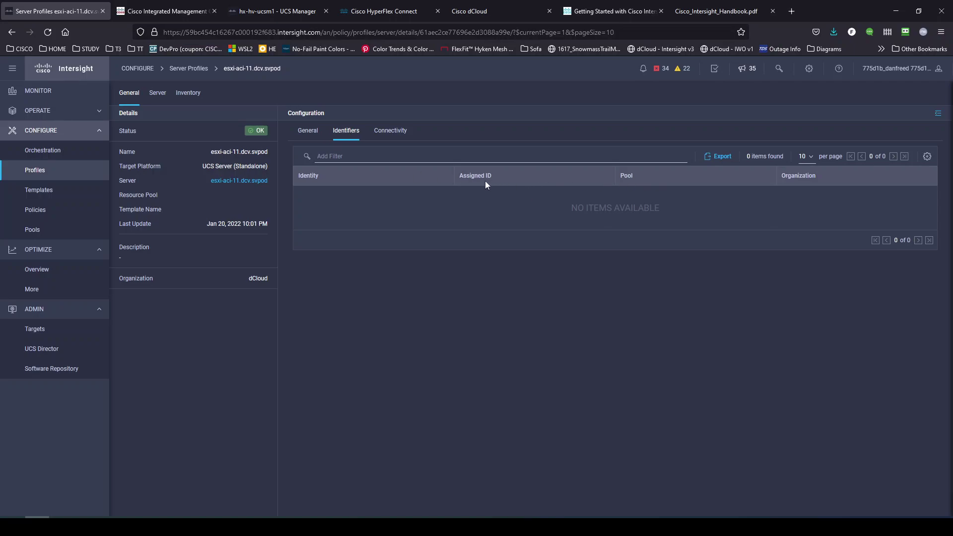
left_click(397, 132)
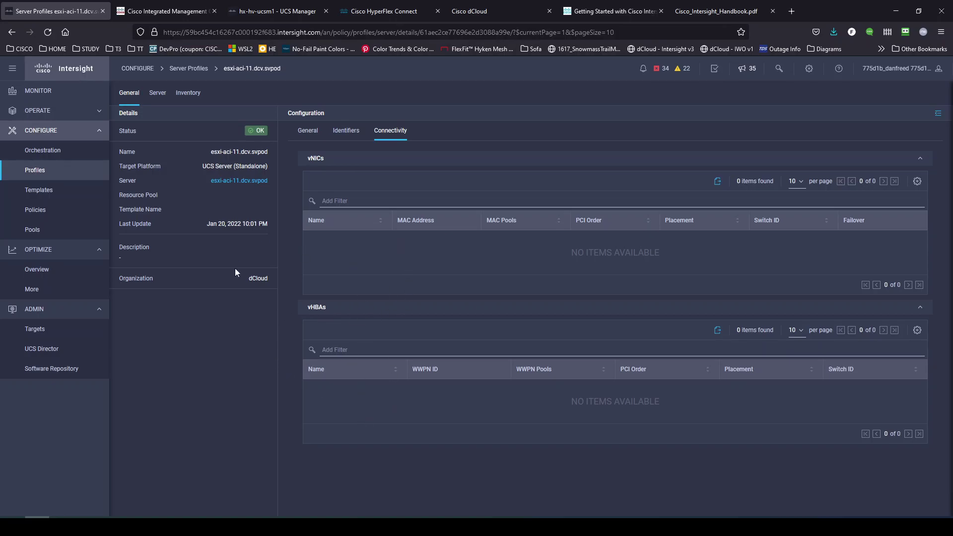
Inspect the esxi-aci-11.dcv.svpod profile's server hardware in the rear and top views, checking the power supplies and adapter ports.
left_click(159, 93)
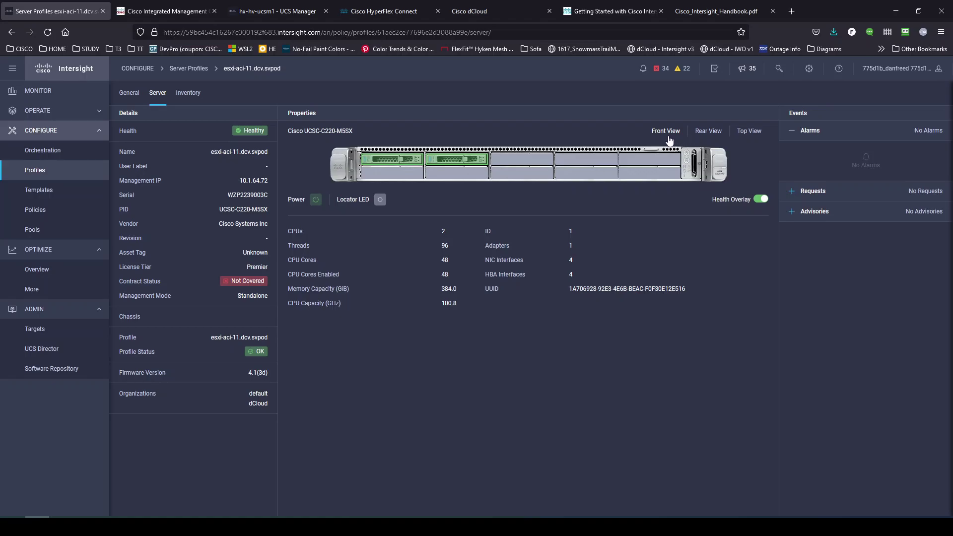
left_click(710, 132)
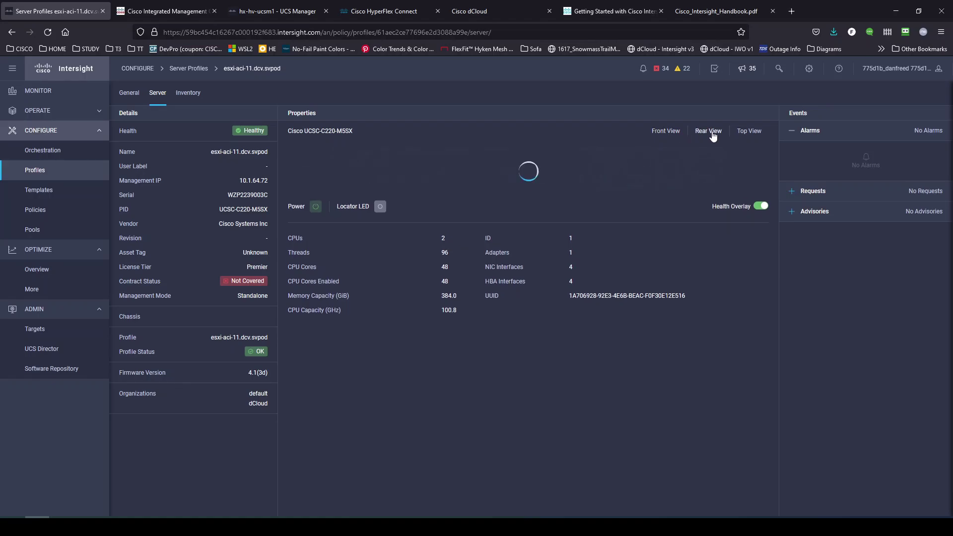
mouse_move(623, 181)
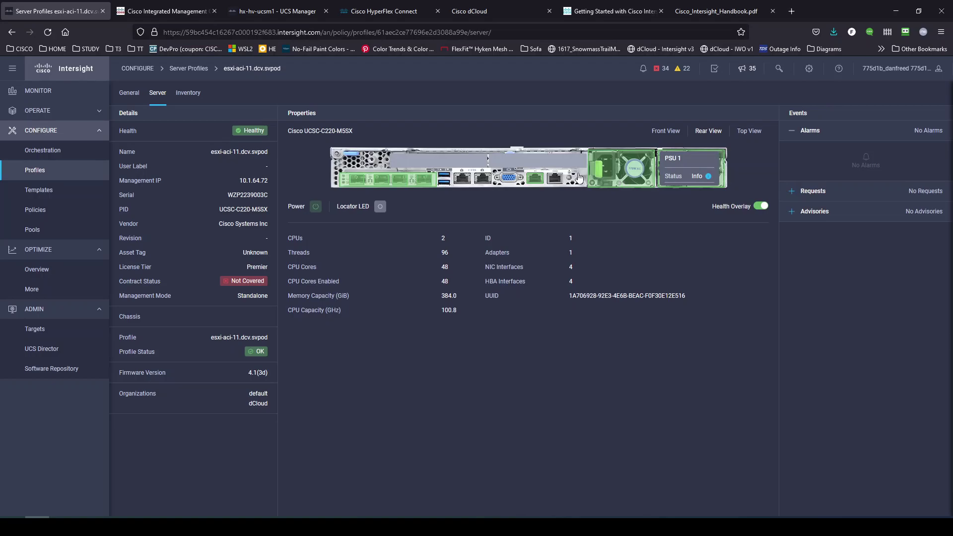
mouse_move(421, 183)
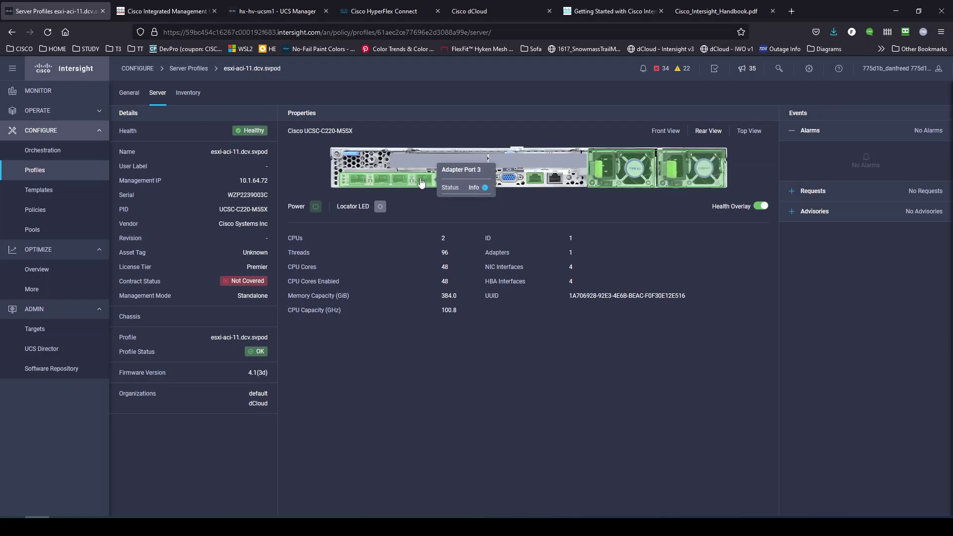
left_click(759, 132)
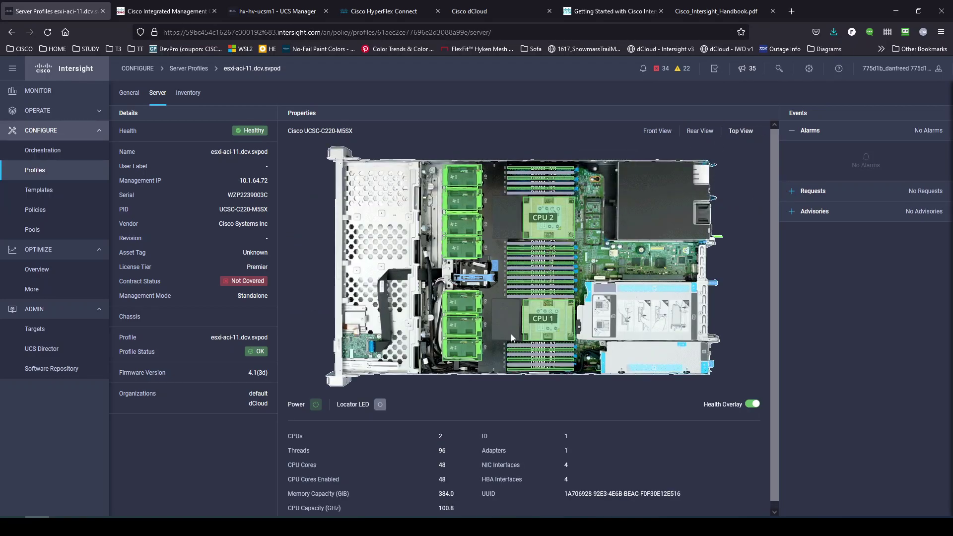
Review the esxi-aci-11.dcv.svpod profile's server details, including serial number and name, alongside its general policy configuration.
mouse_move(462, 174)
scroll(383, 445, "down", 1)
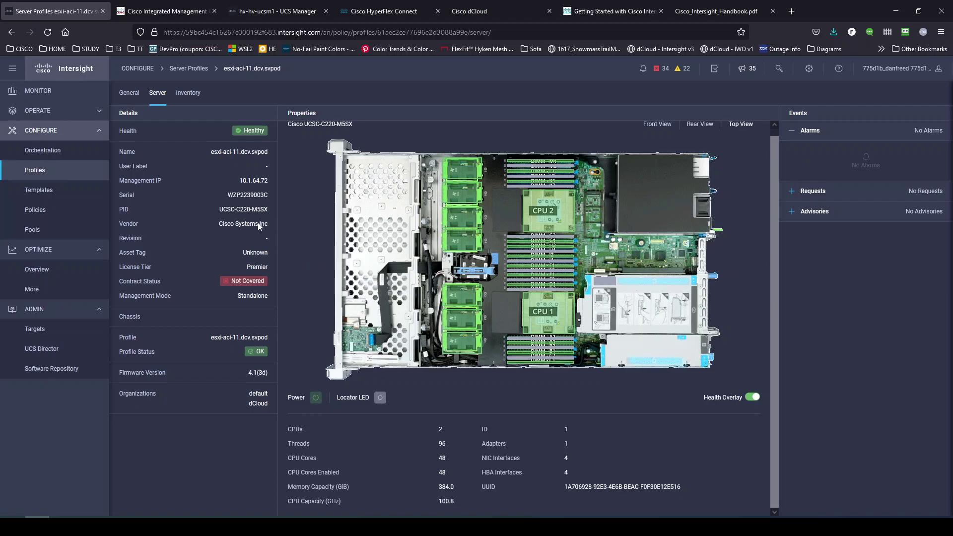
left_click_drag(227, 195, 269, 196)
scroll(715, 156, "up", 1)
left_click(128, 95)
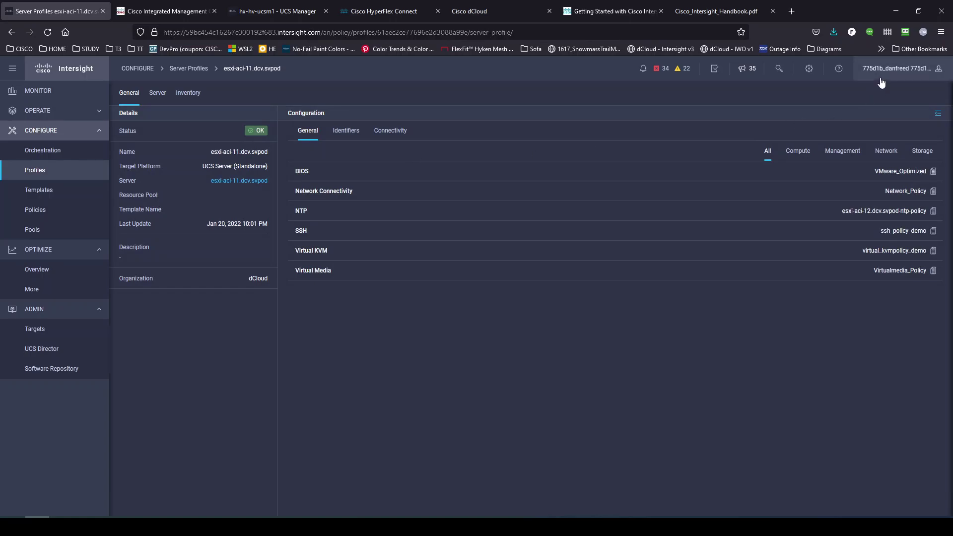
left_click(157, 96)
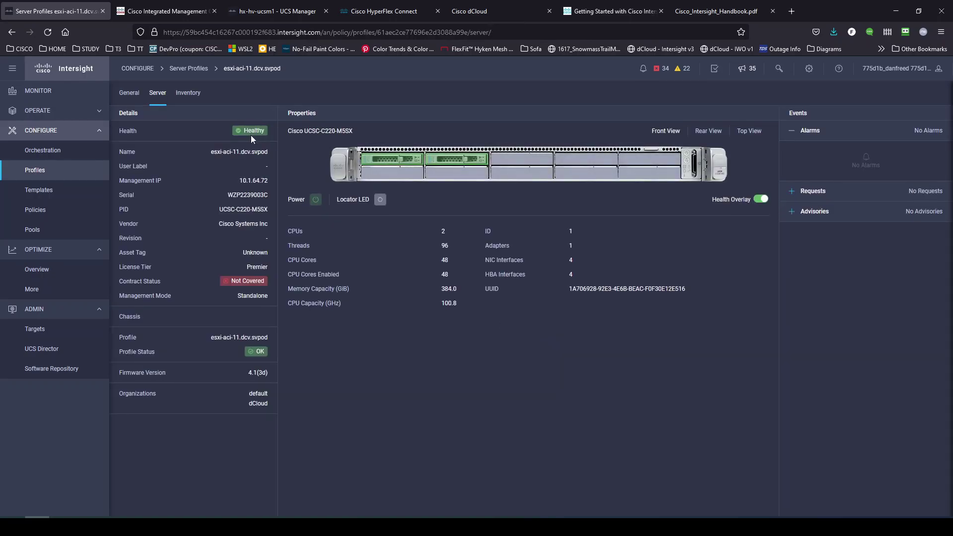
left_click_drag(212, 151, 271, 153)
Browse the hardware inventory of esxi-aci-11.dcv.svpod, checking the CPUs and the fully expanded component tree.
left_click(196, 100)
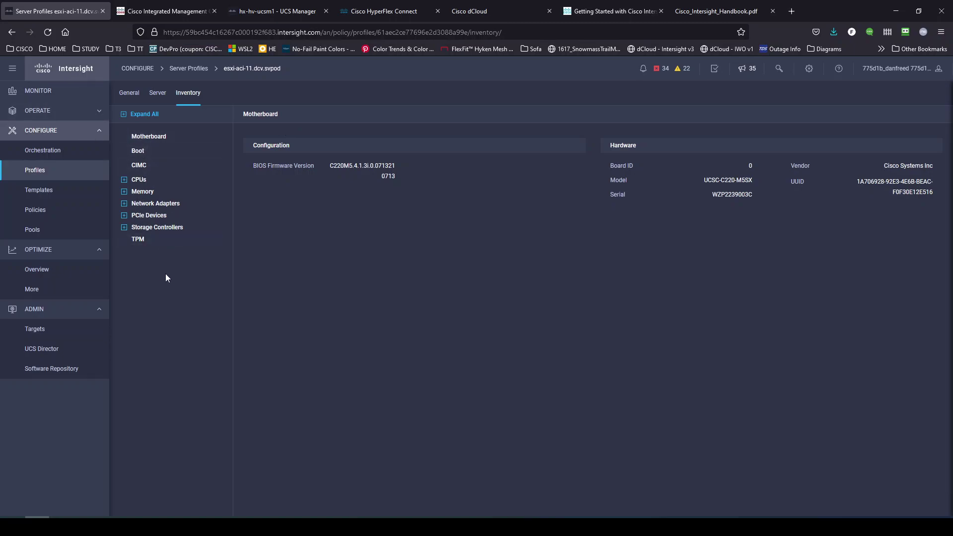
left_click(125, 179)
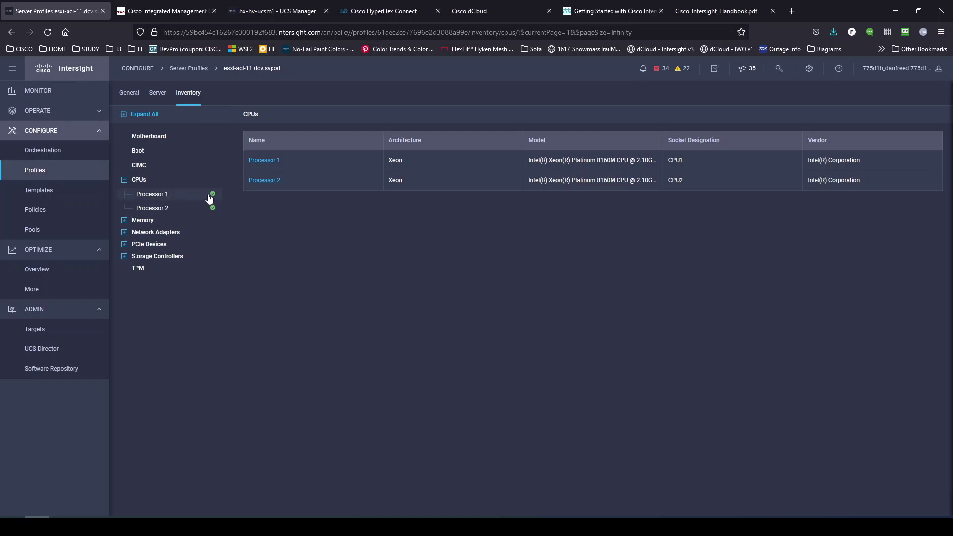
left_click(124, 181)
left_click(138, 114)
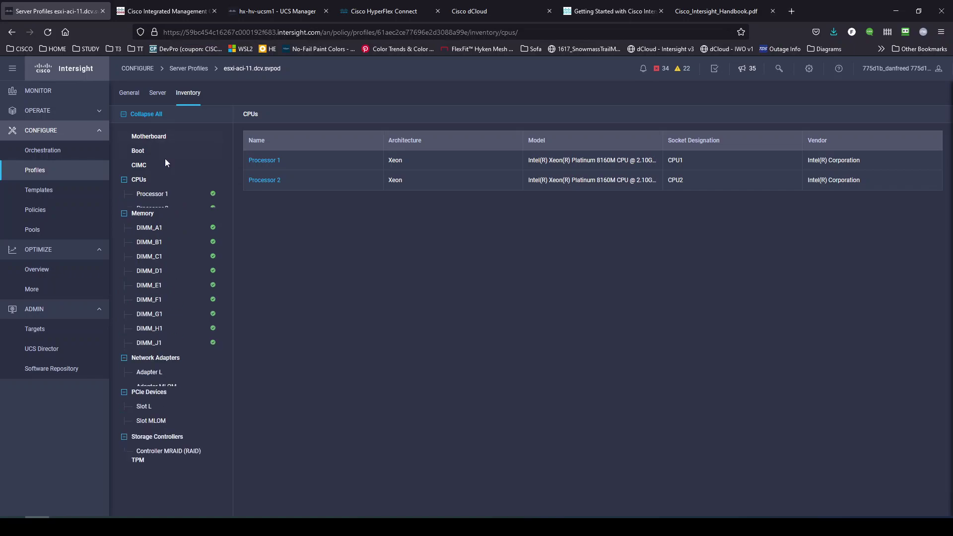
left_click(144, 115)
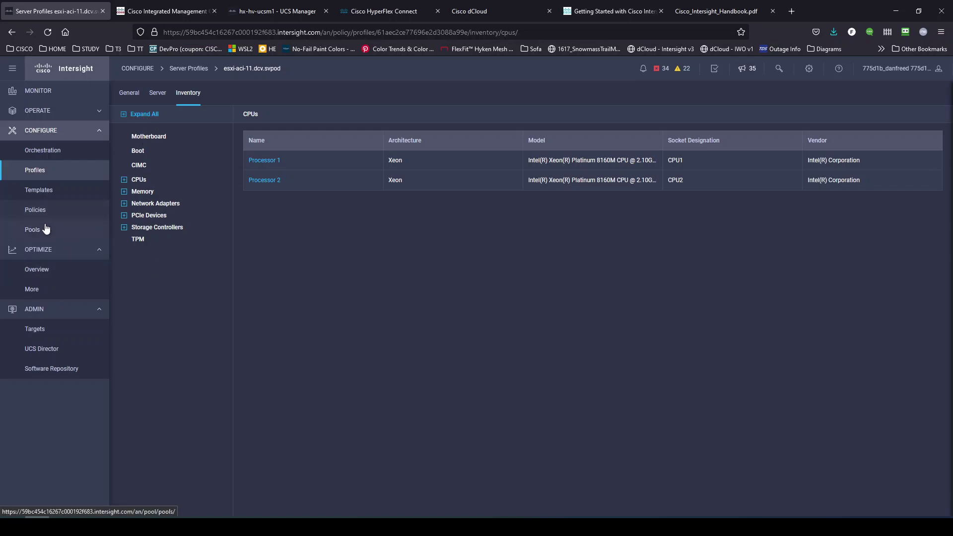
Browse the HyperFlex cluster profiles and open LON-HX-Cluster-02 to review its cluster configuration policies.
left_click(39, 176)
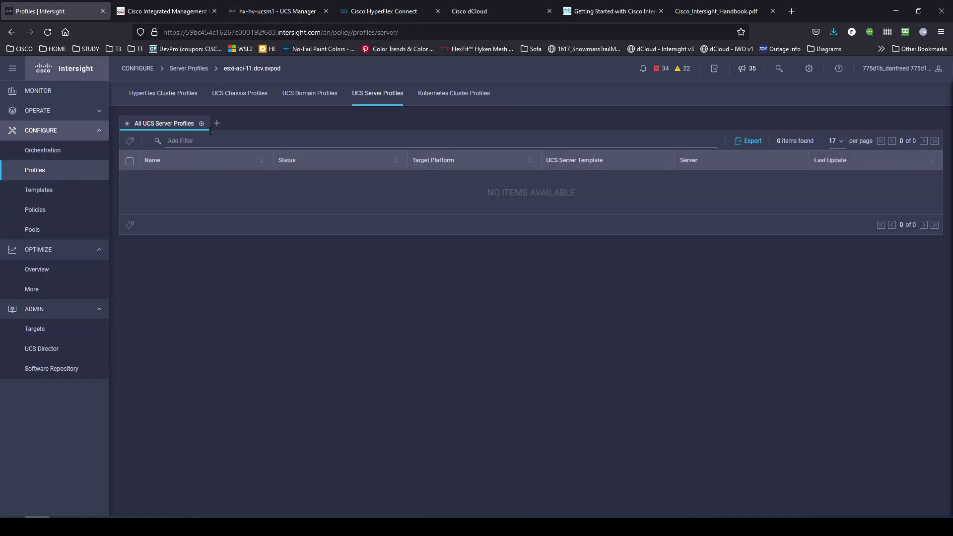
left_click(149, 94)
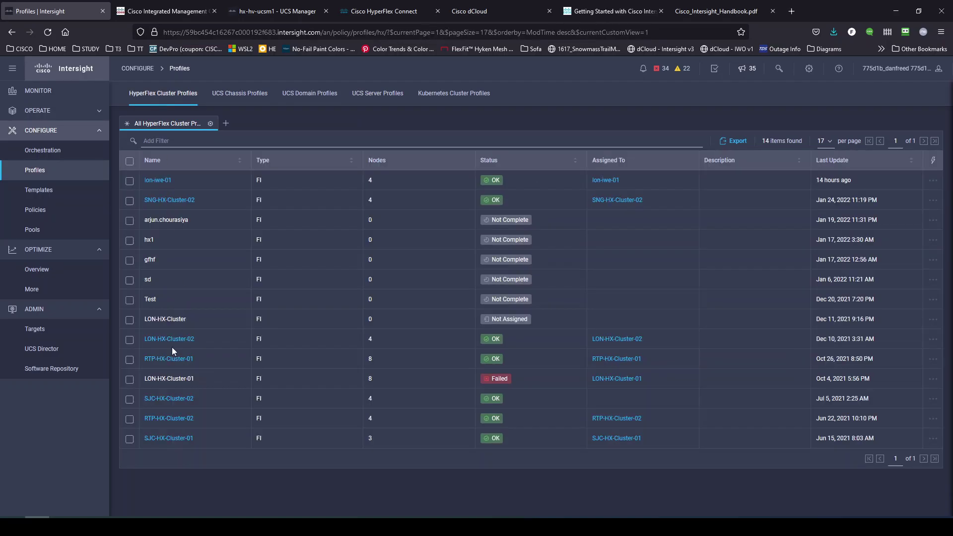
left_click(162, 339)
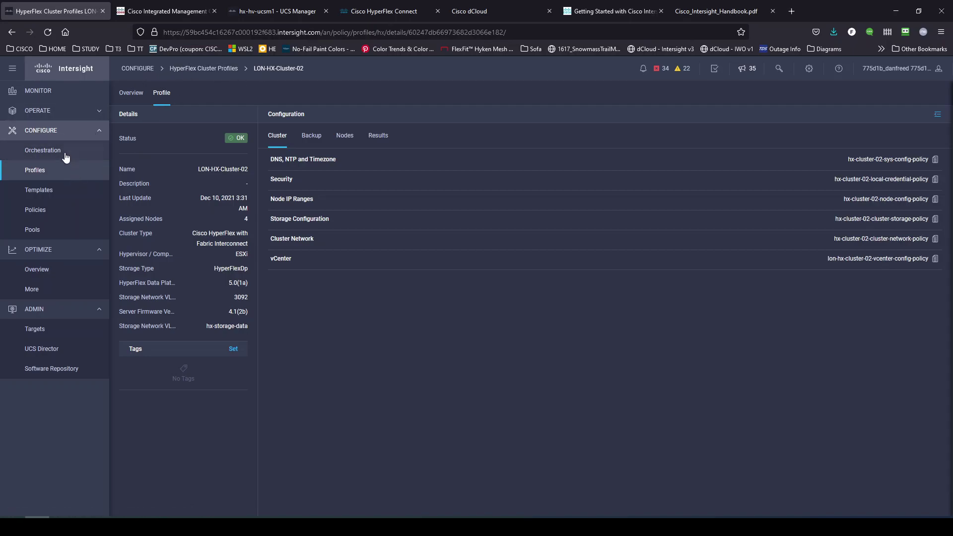
Open the Kubernetes cluster profiles, read and dismiss the Intersight Kubernetes Service welcome notice, and look over the list.
left_click(45, 174)
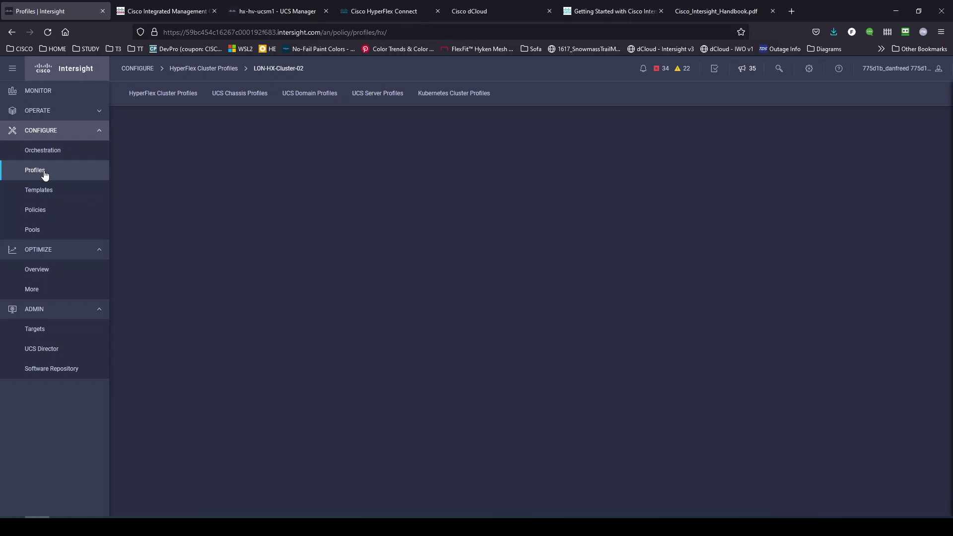
left_click(457, 98)
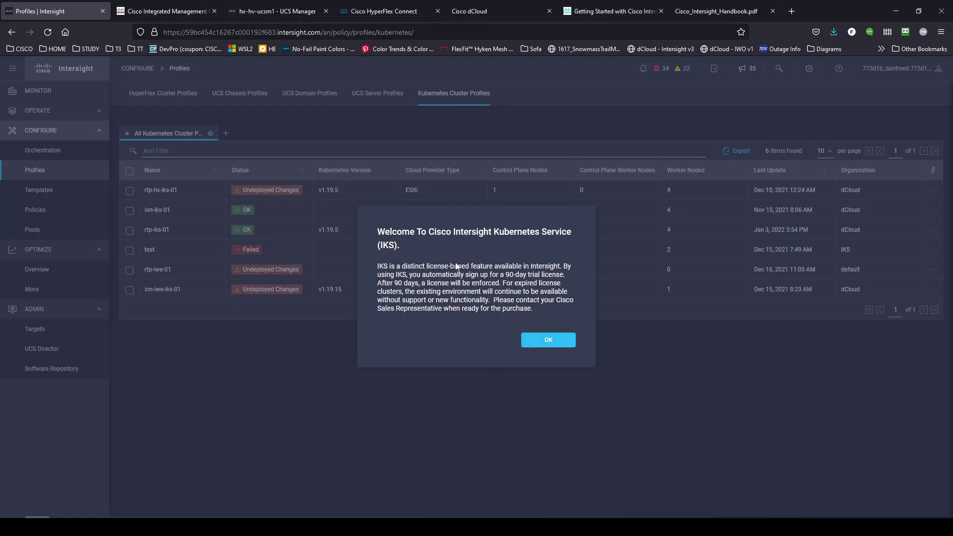
left_click_drag(438, 265, 558, 266)
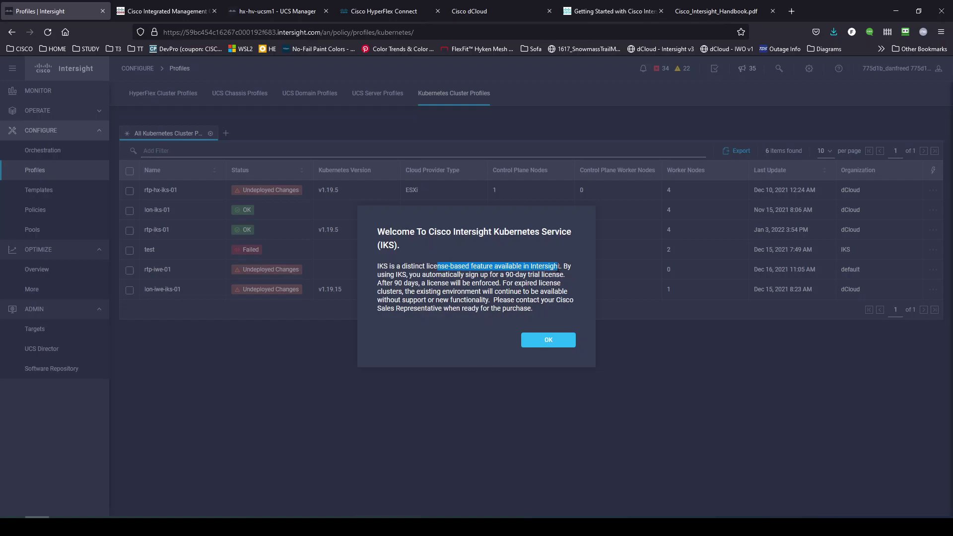
left_click(430, 332)
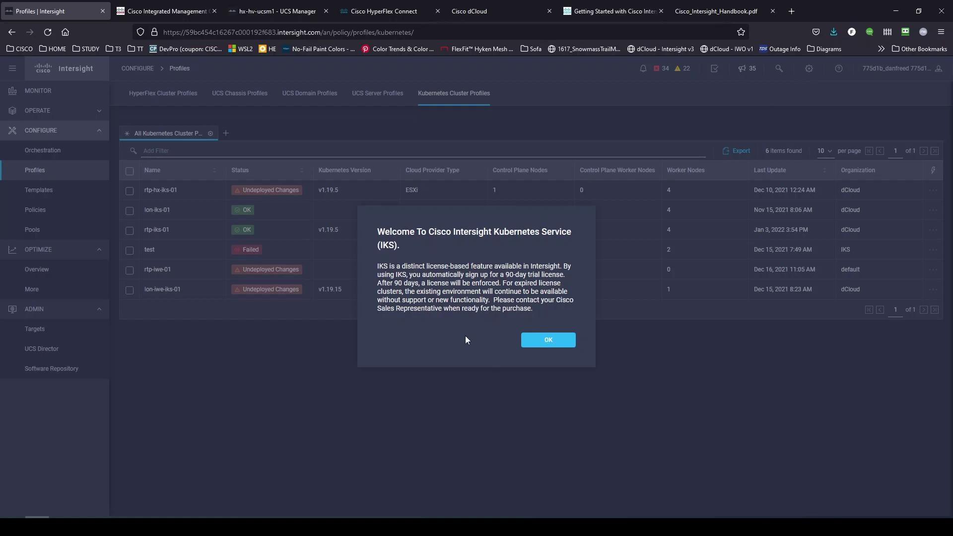
left_click(544, 340)
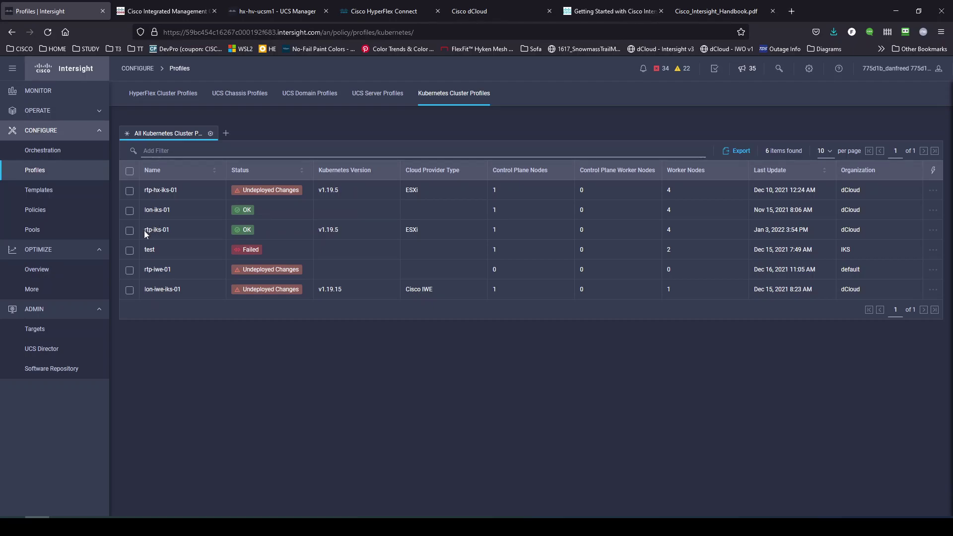
left_click_drag(145, 230, 172, 232)
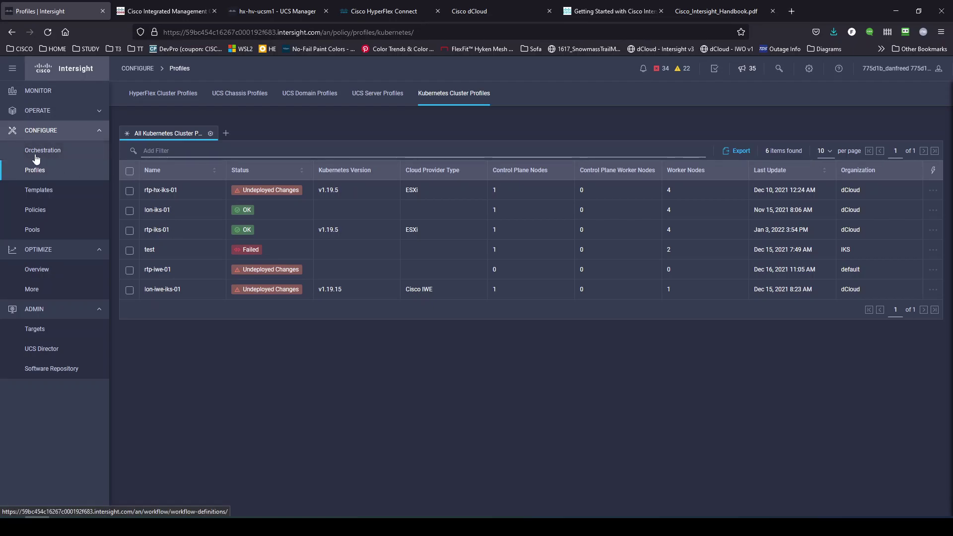
Open the NetApp-ICO orchestration workflow and review its general settings, design, input and output mapping, and code.
left_click(49, 145)
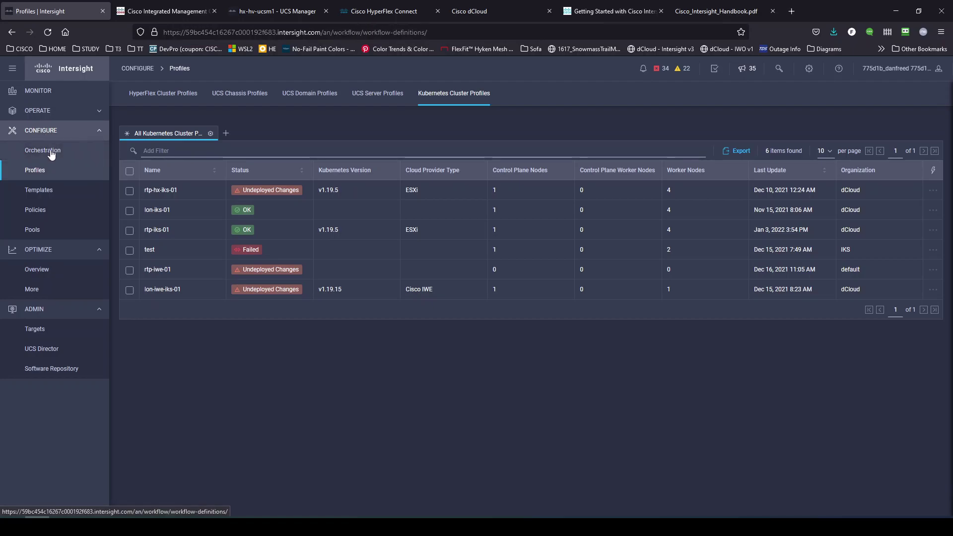
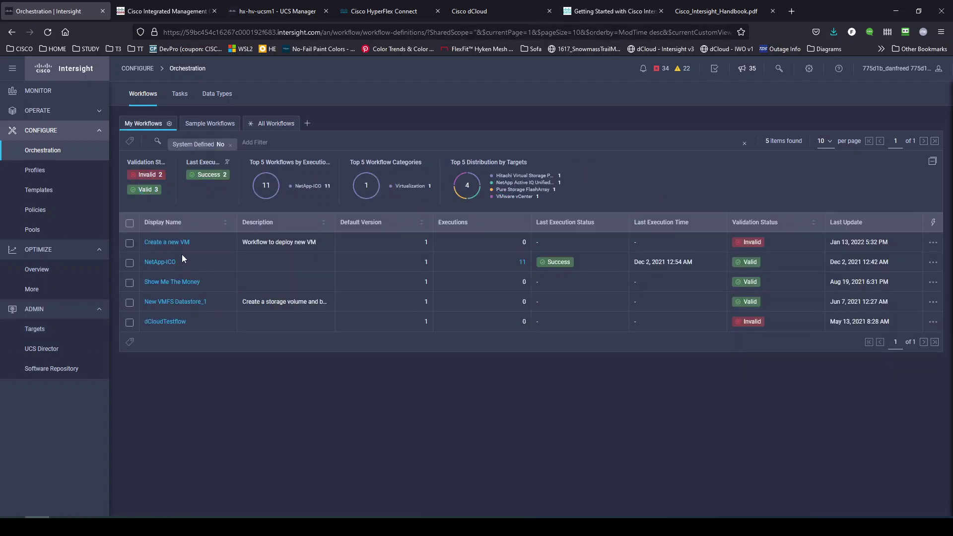
left_click(156, 262)
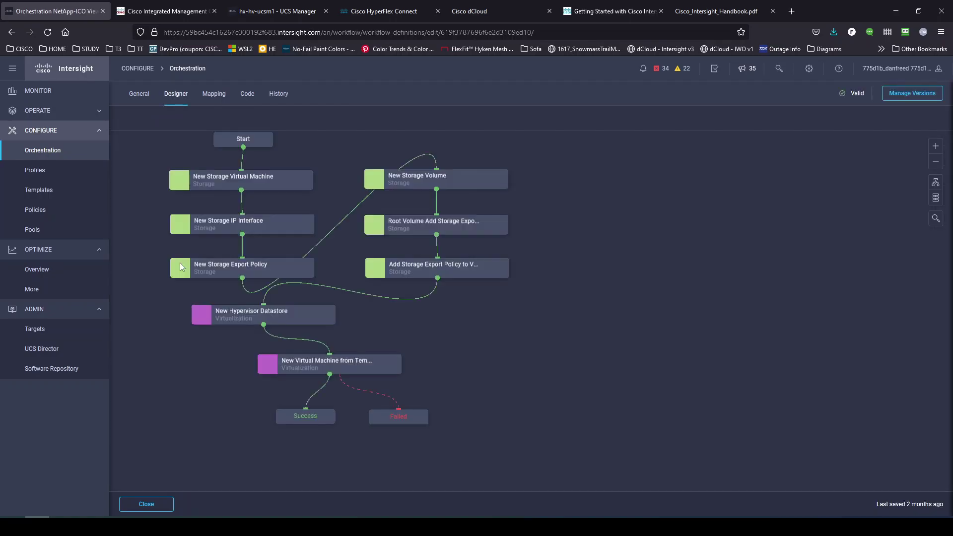
left_click(131, 104)
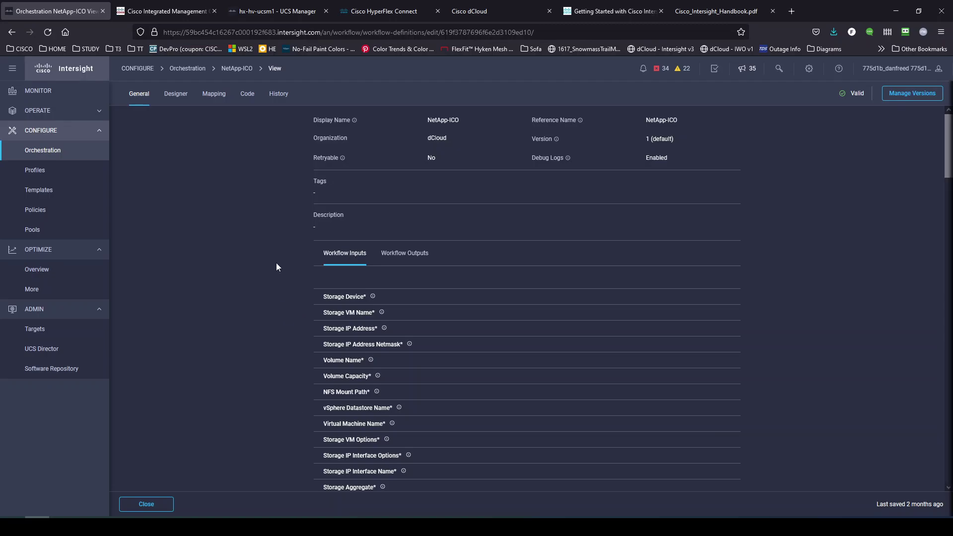
left_click(174, 97)
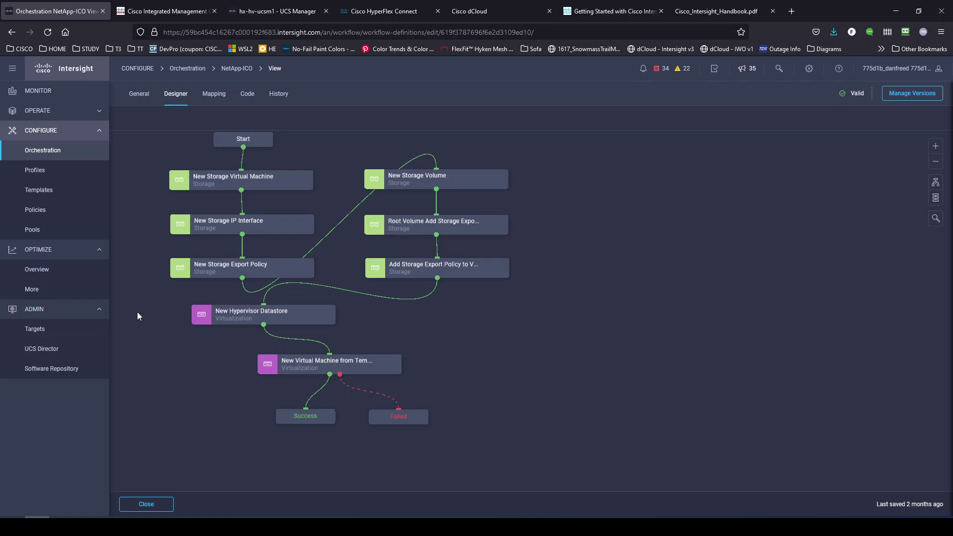
left_click(210, 94)
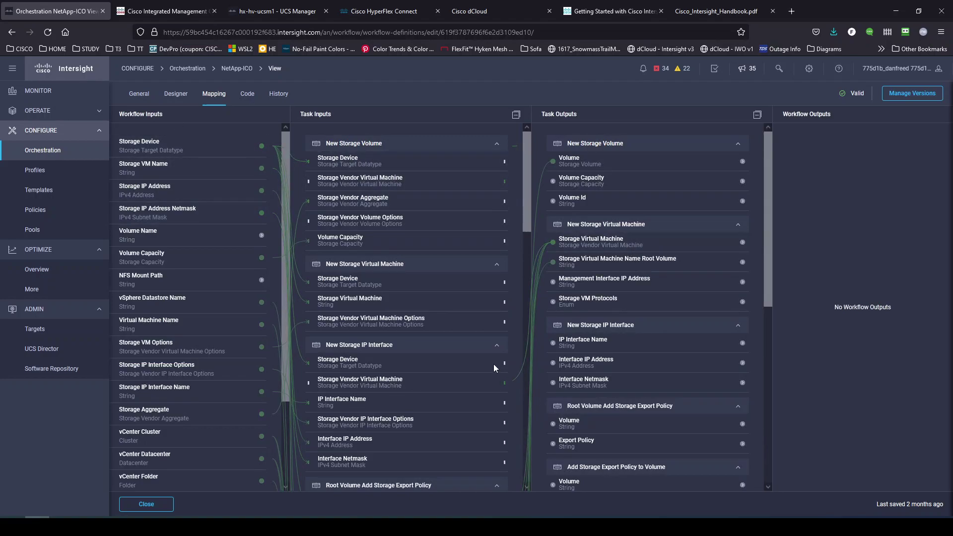
left_click(246, 94)
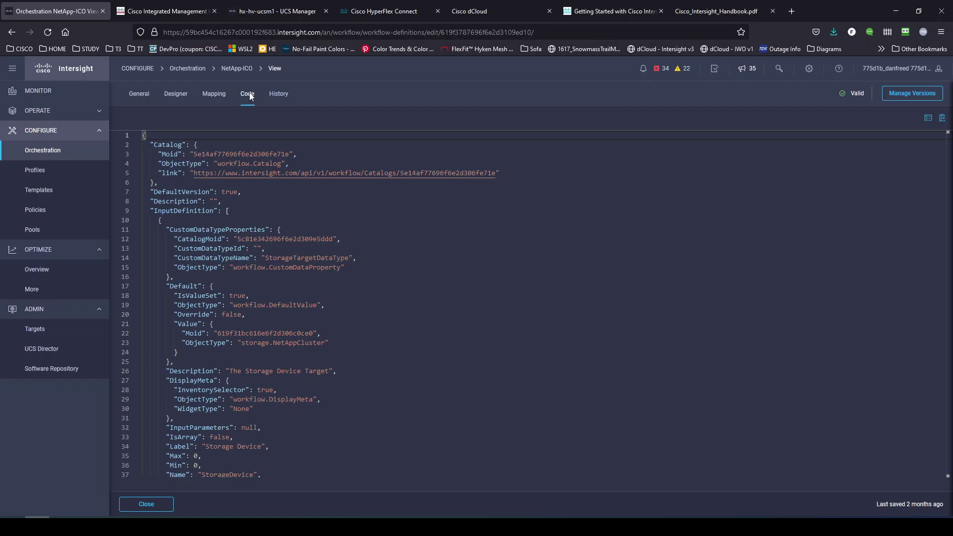
left_click(259, 221)
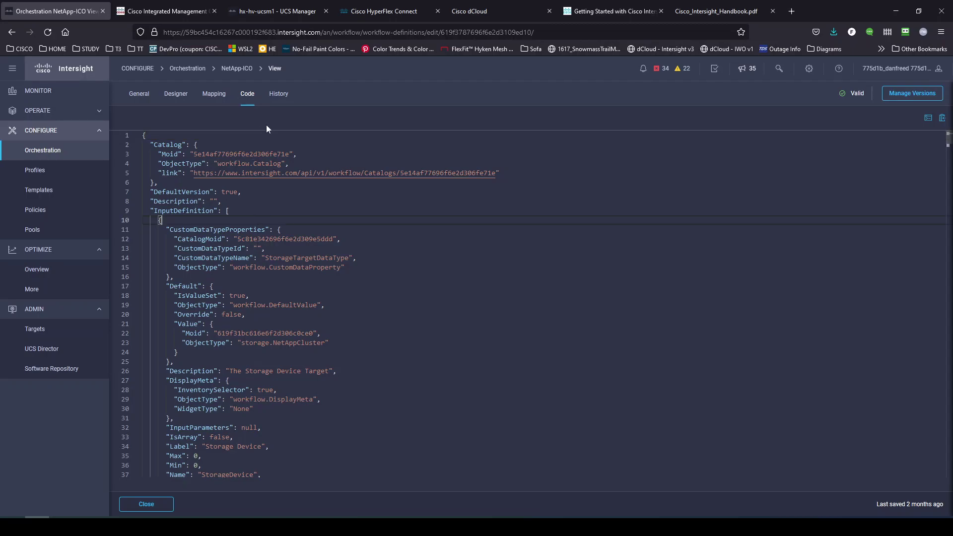
Review the NetApp-ICO workflow's execution history from its start, including the logs entry for New Storage Virtual Machine.
left_click(279, 96)
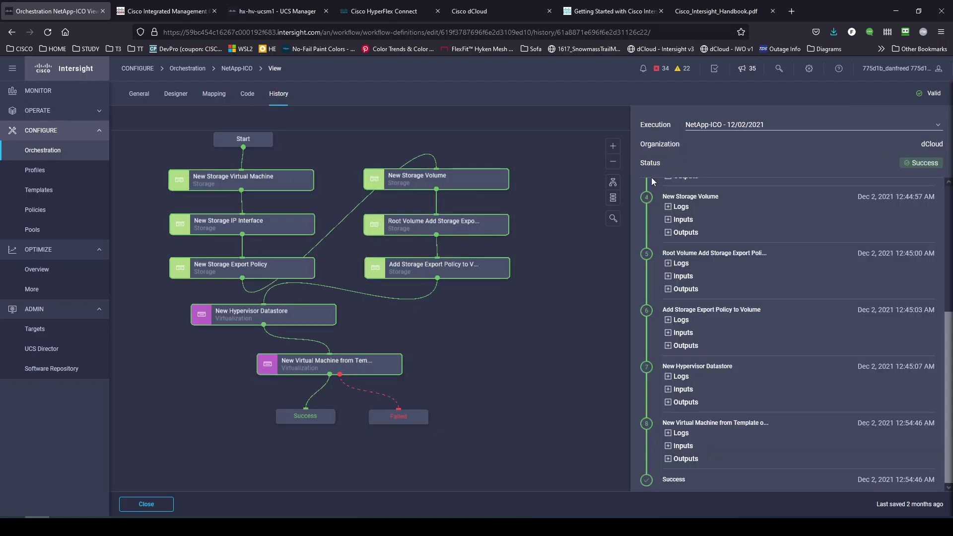
scroll(702, 240, "up", 5)
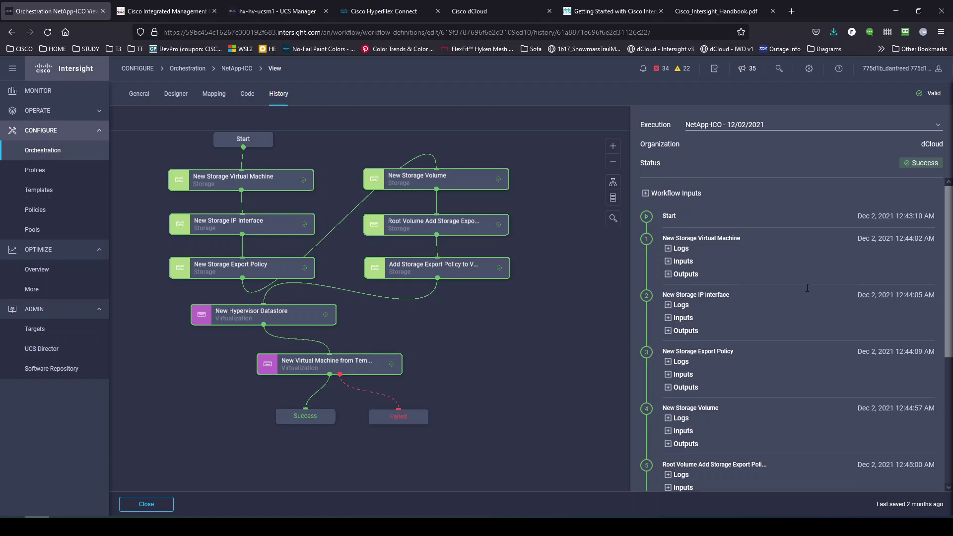
left_click(670, 251)
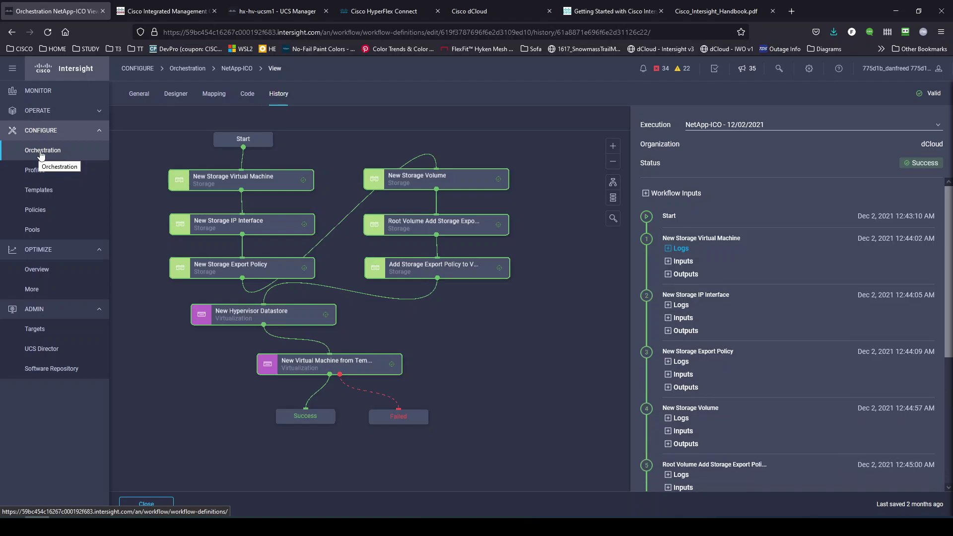
Open the workload optimization overview and look over the application supply chain, pending actions and top business applications.
left_click(99, 133)
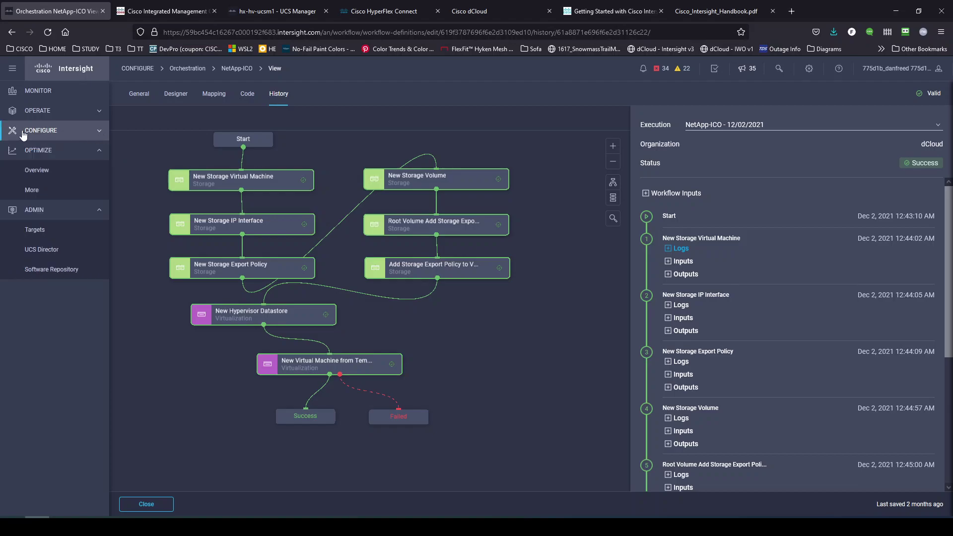
left_click(42, 172)
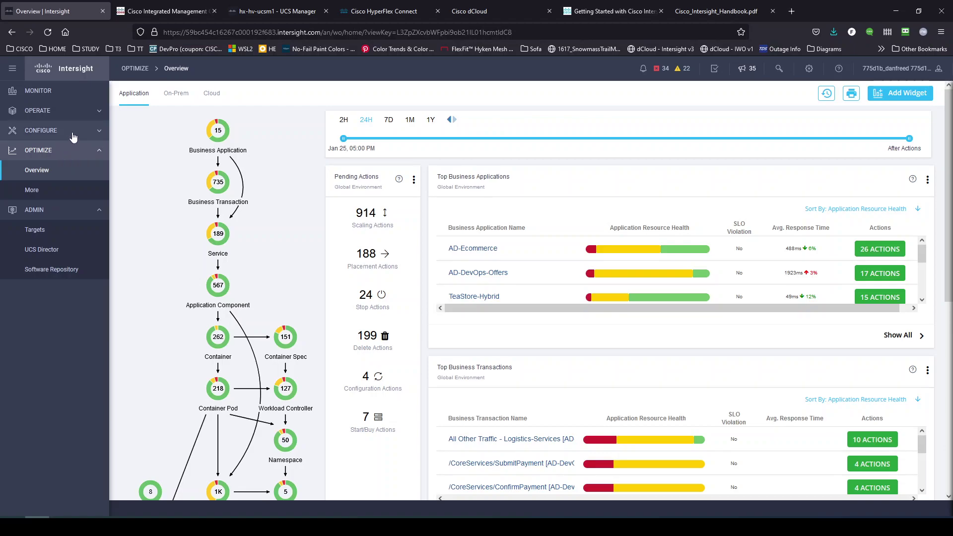
left_click(73, 134)
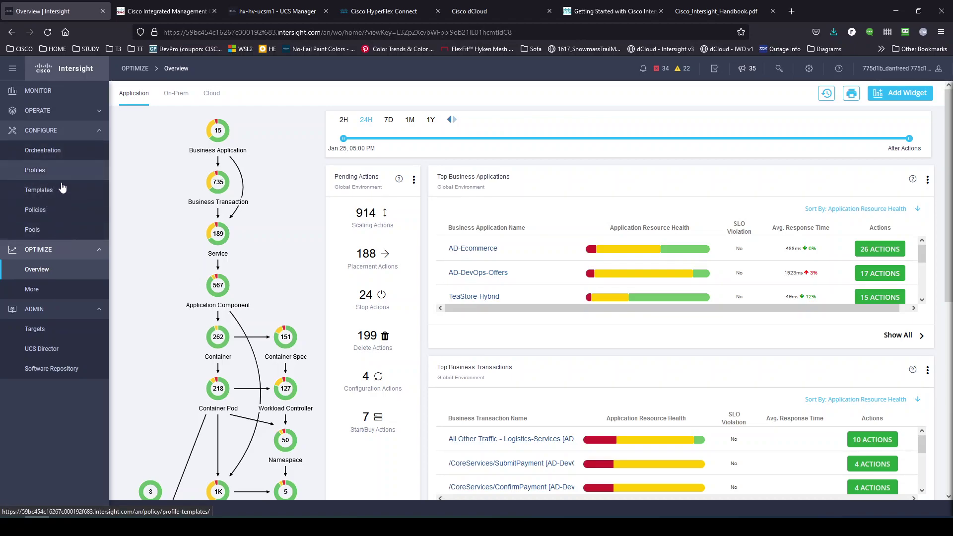
left_click(97, 133)
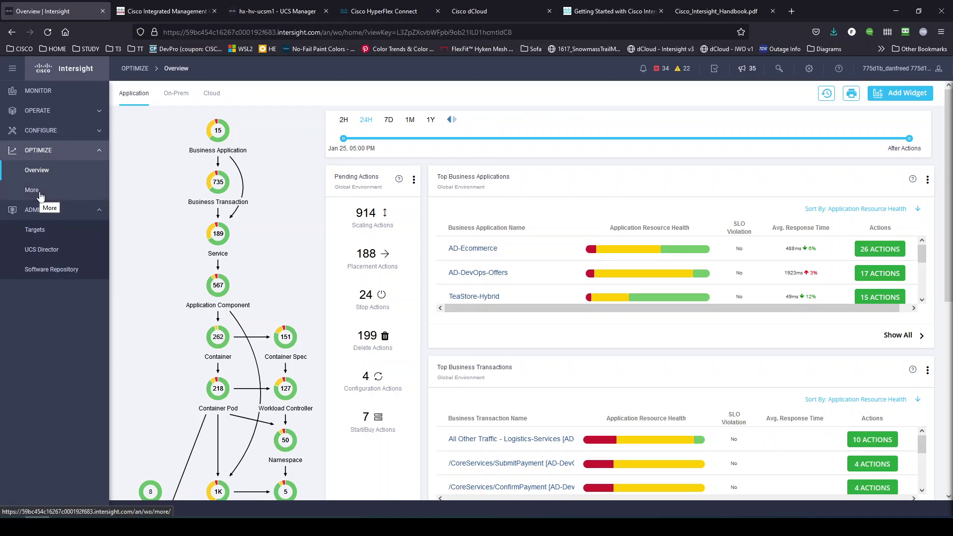
Review the UCS Director instances and the software repository's OS image links in the administration area.
left_click(98, 156)
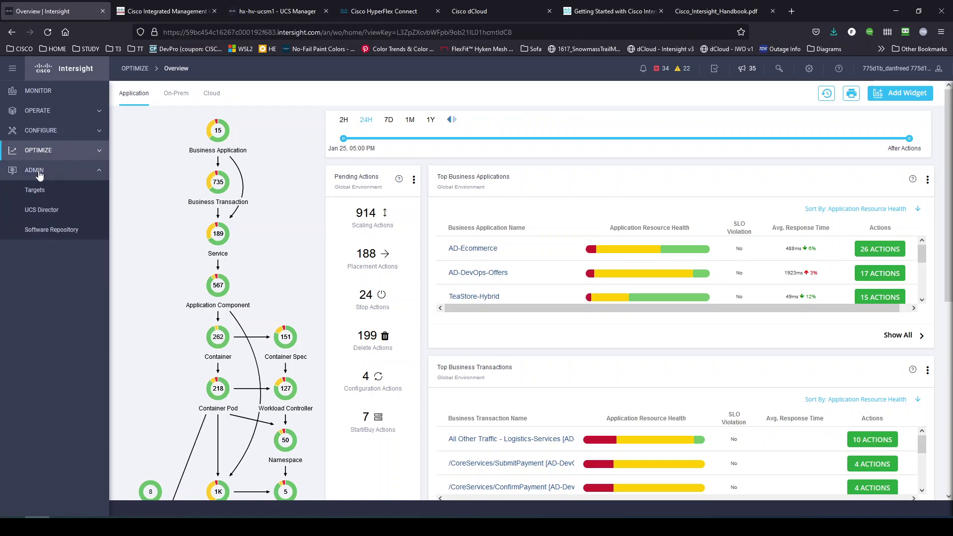
left_click(39, 212)
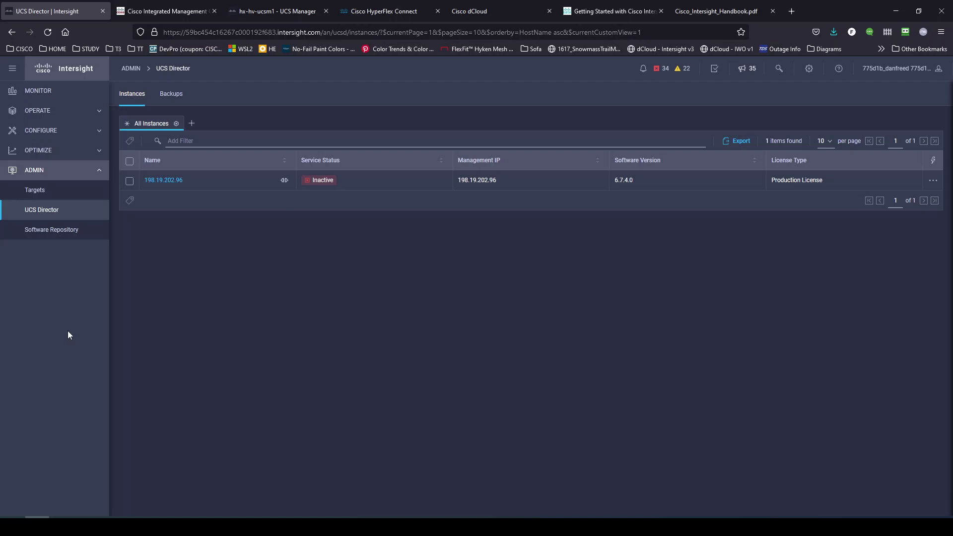
left_click(40, 233)
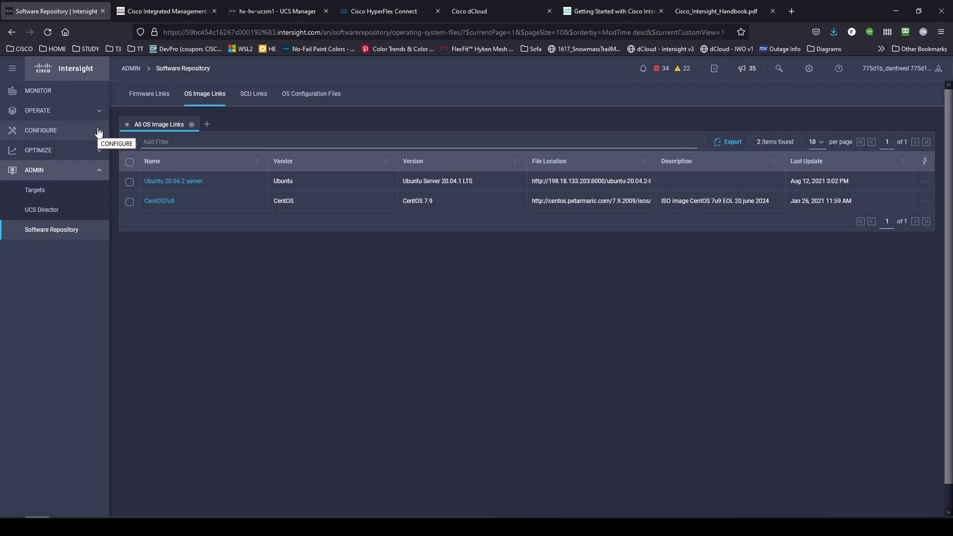
left_click(99, 112)
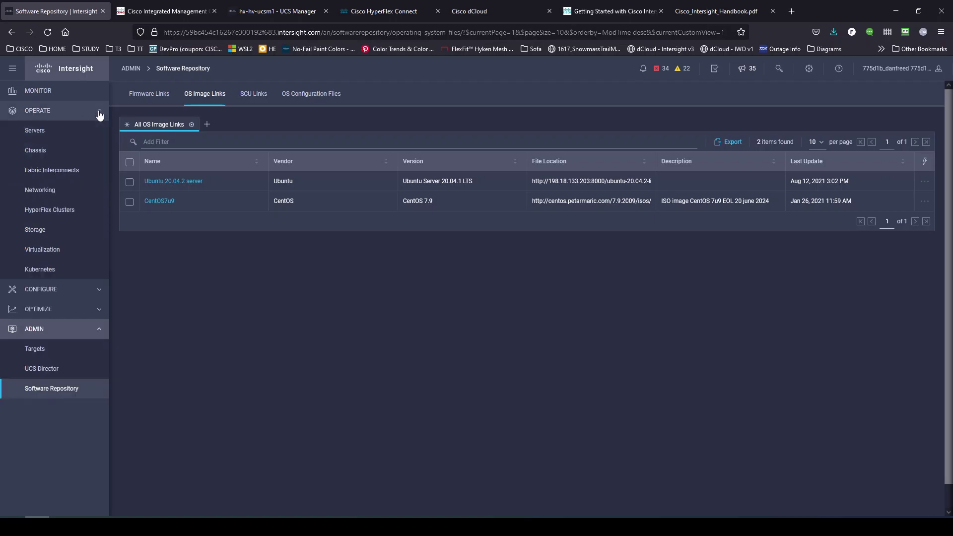
Open the servers list, select the first UCSM-1-3 server and show its available actions.
left_click(39, 135)
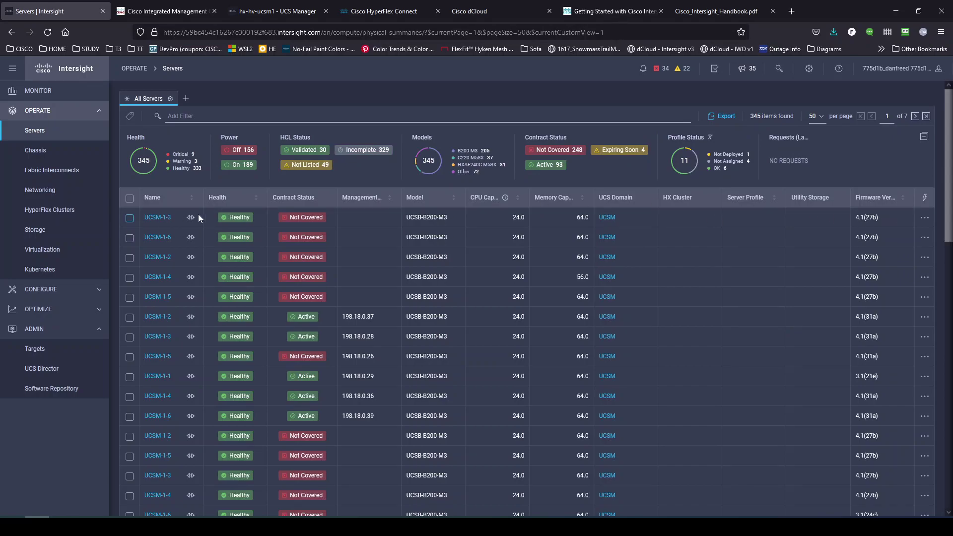
left_click(130, 220)
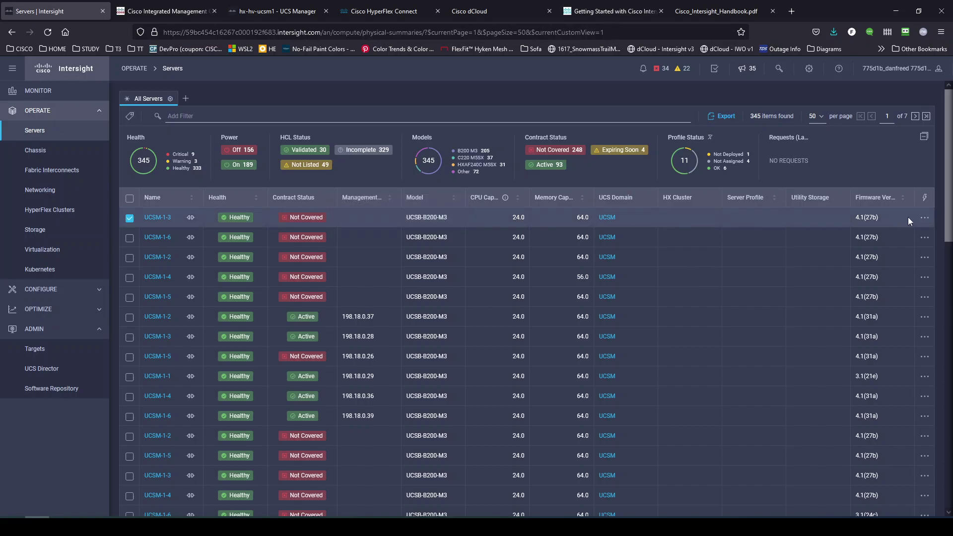
left_click(924, 219)
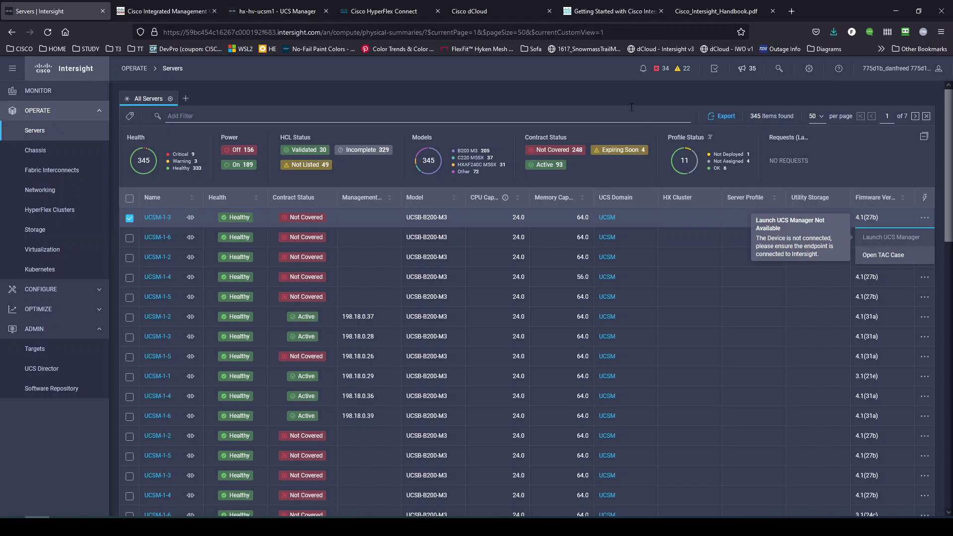
Switch to the Cisco dCloud demo page and highlight the title Getting Started with Cisco Intersight v3.
left_click(493, 15)
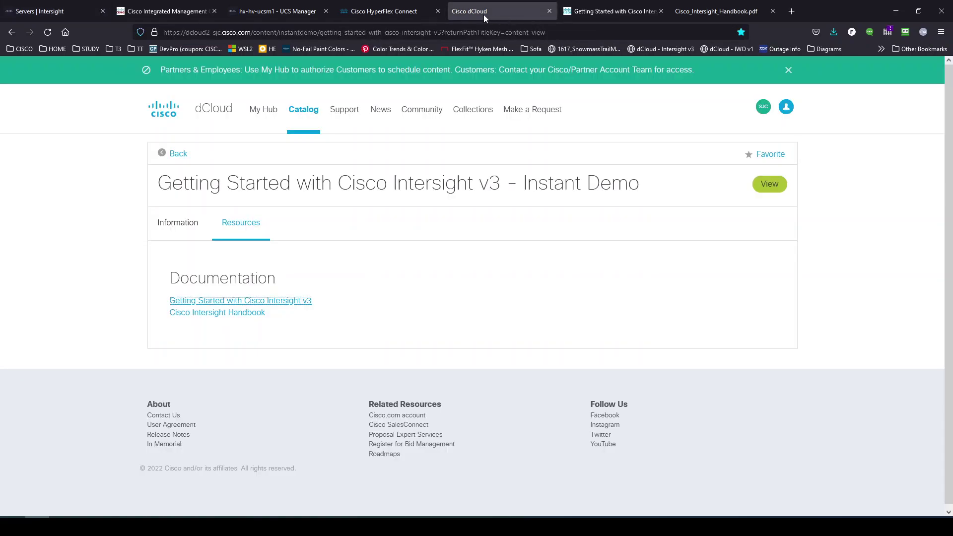
left_click(606, 14)
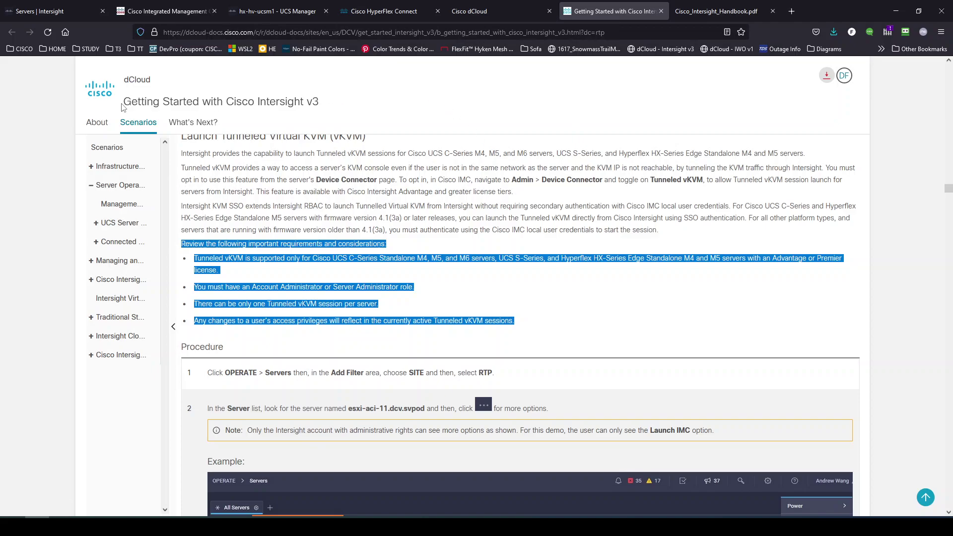
left_click(75, 11)
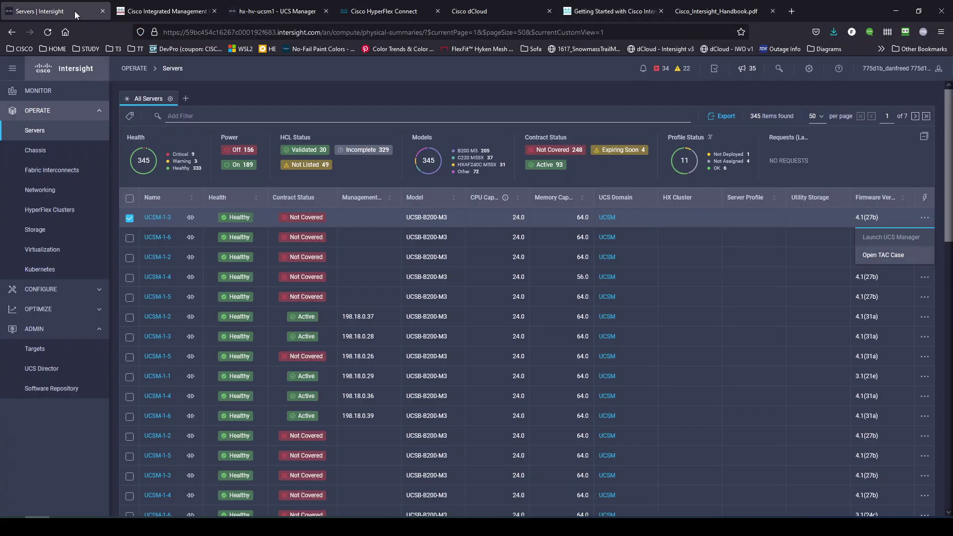
left_click(484, 16)
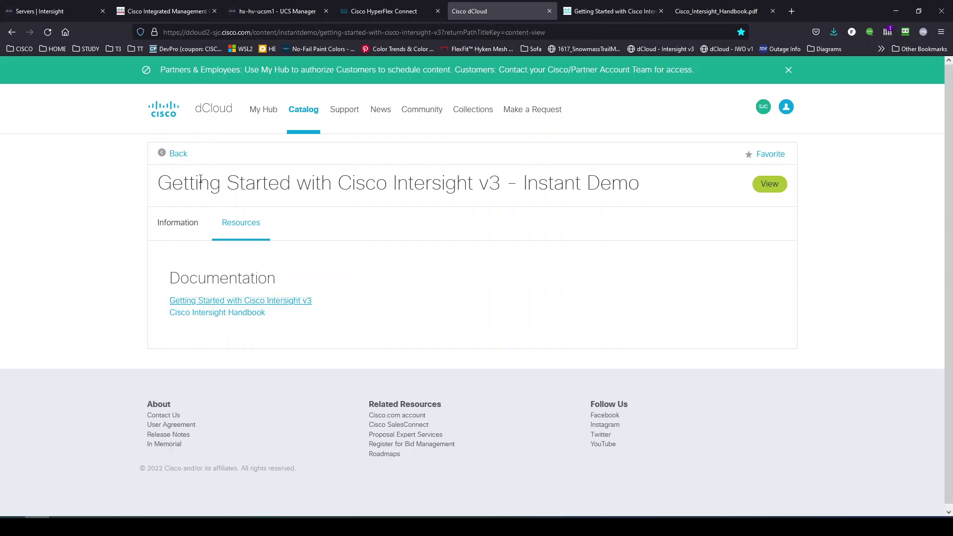
left_click_drag(159, 183, 502, 182)
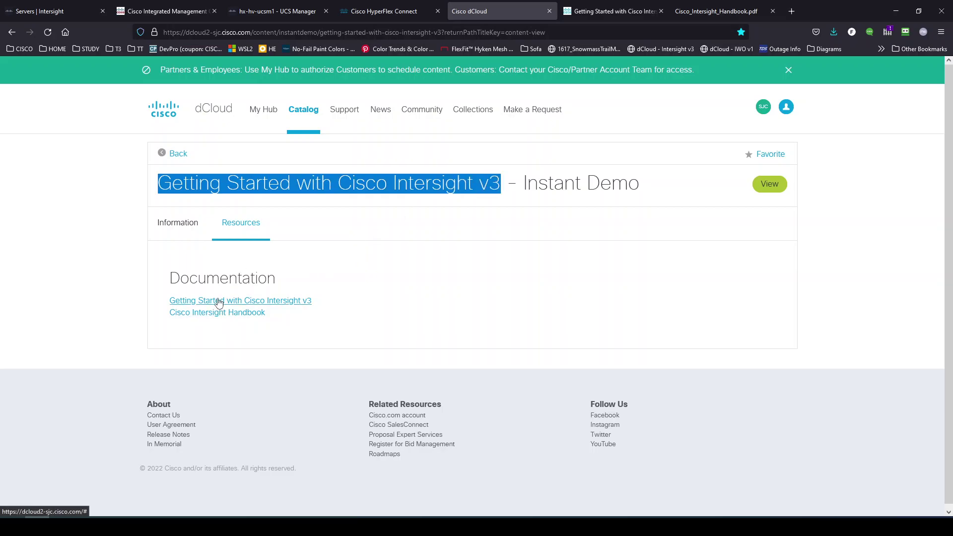
Find the Launch Tunneled Virtual KVM (vKVM) section in the Getting Started guide and highlight its name.
left_click(590, 14)
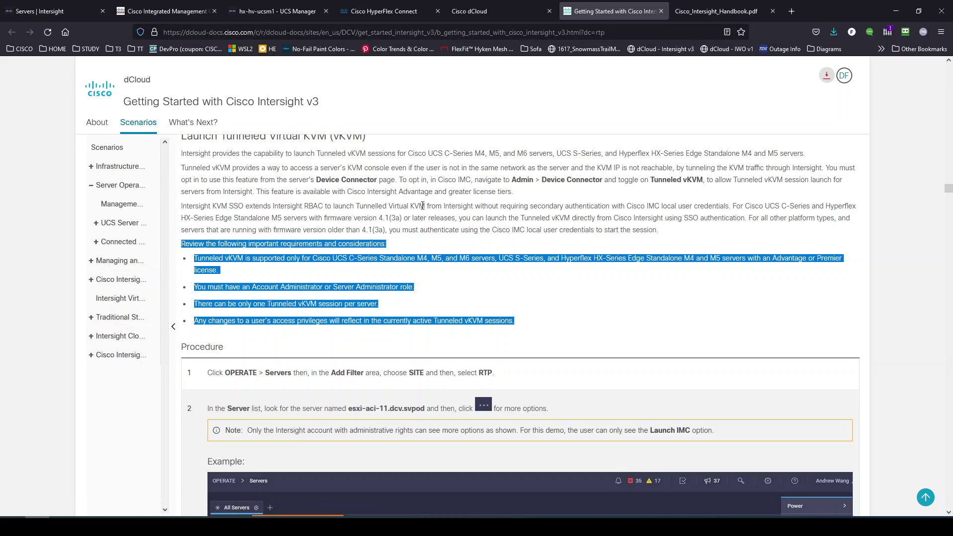
scroll(386, 208, "up", 2)
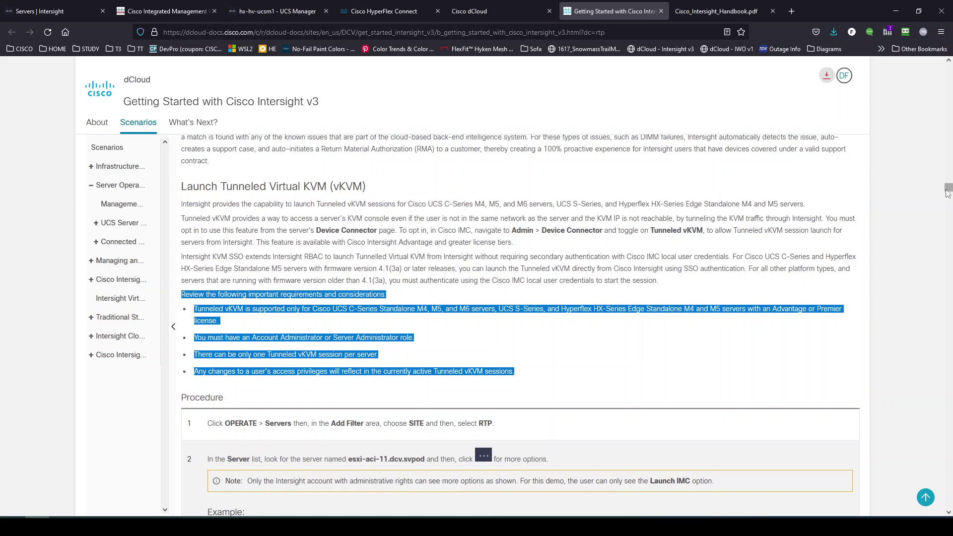
scroll(947, 193, "up", 1)
left_click_drag(949, 192, 948, 194)
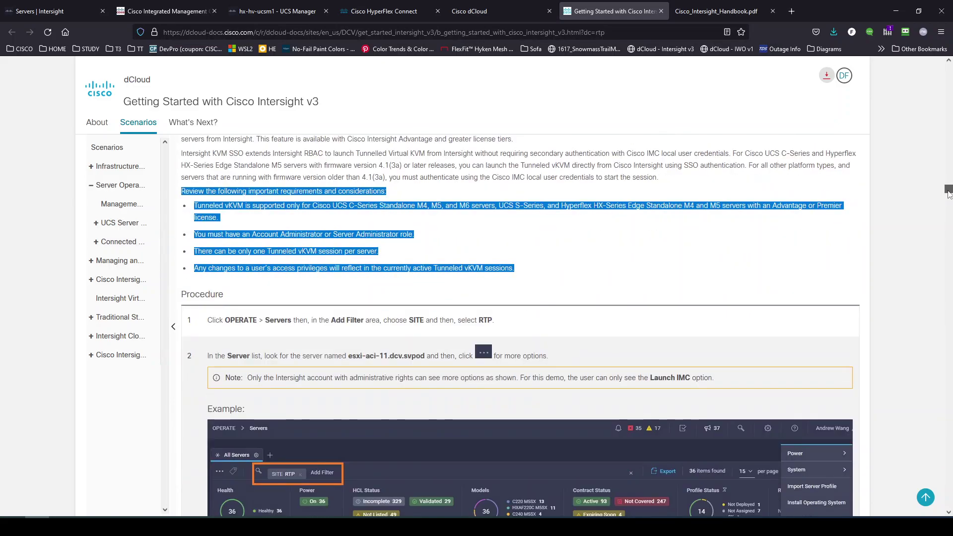
scroll(949, 194, "up", 1)
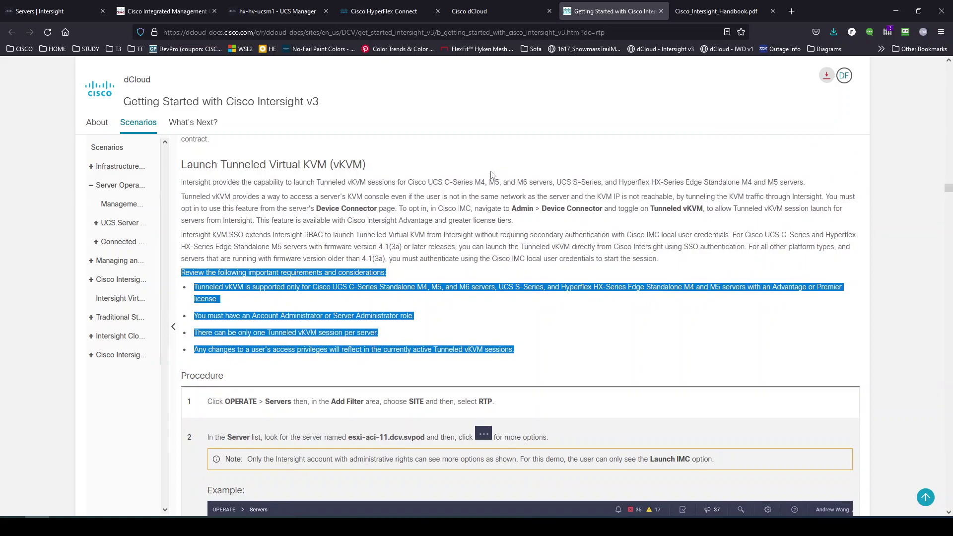
left_click_drag(221, 166, 396, 171)
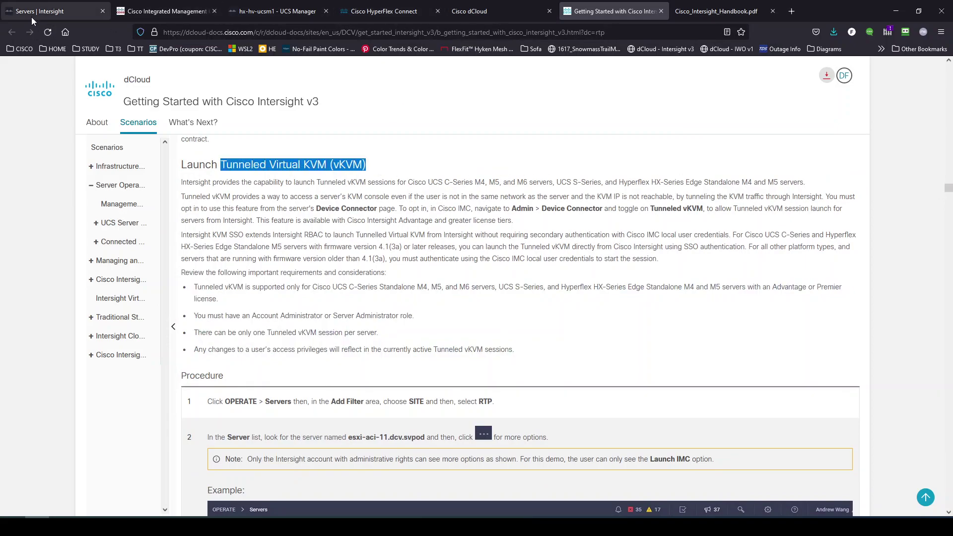
Return to the Intersight servers list, check Launch UCS Manager availability for the selected server, and dismiss its actions.
left_click(46, 11)
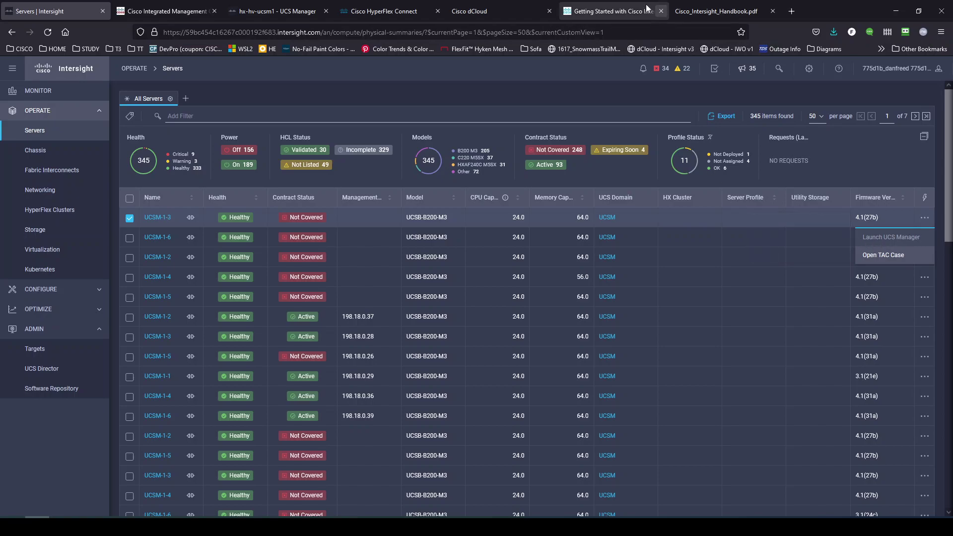
left_click(456, 11)
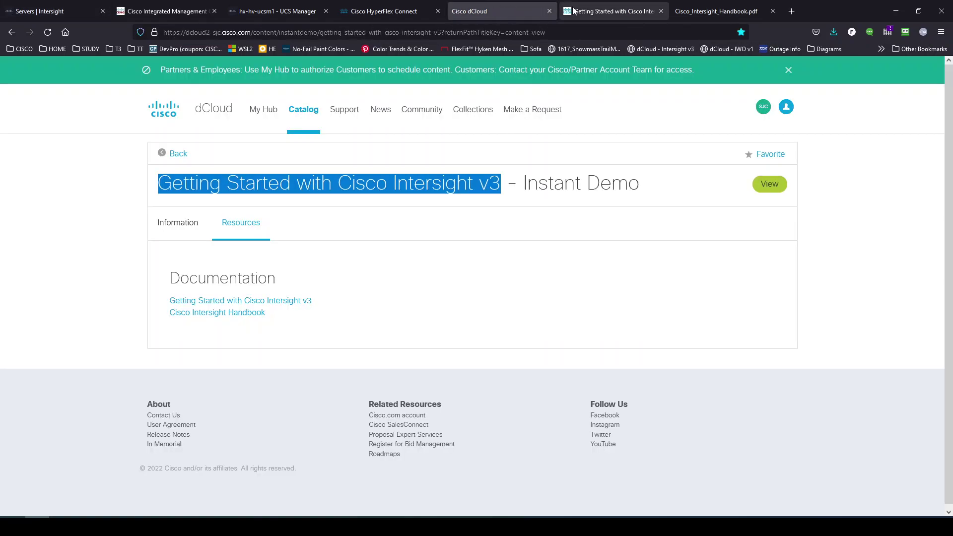
left_click(599, 11)
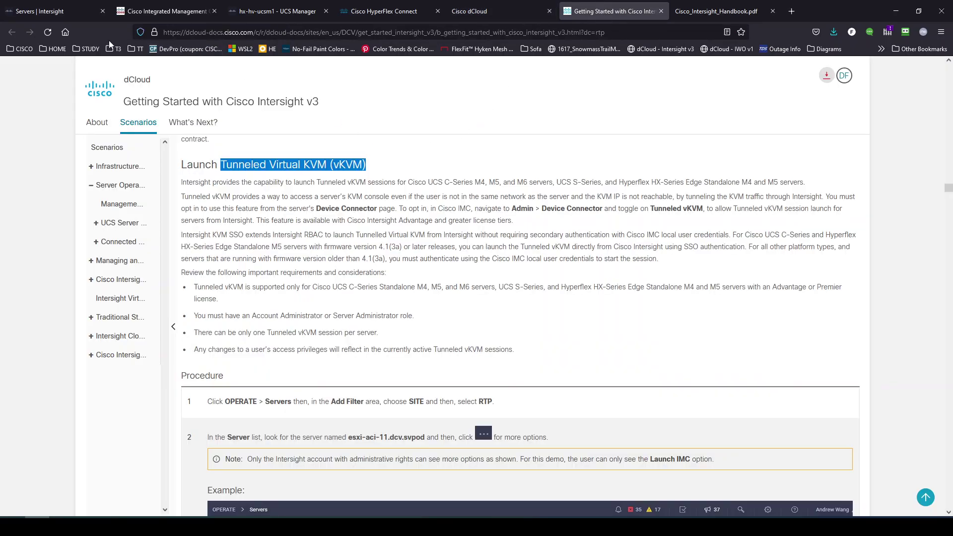
left_click(49, 10)
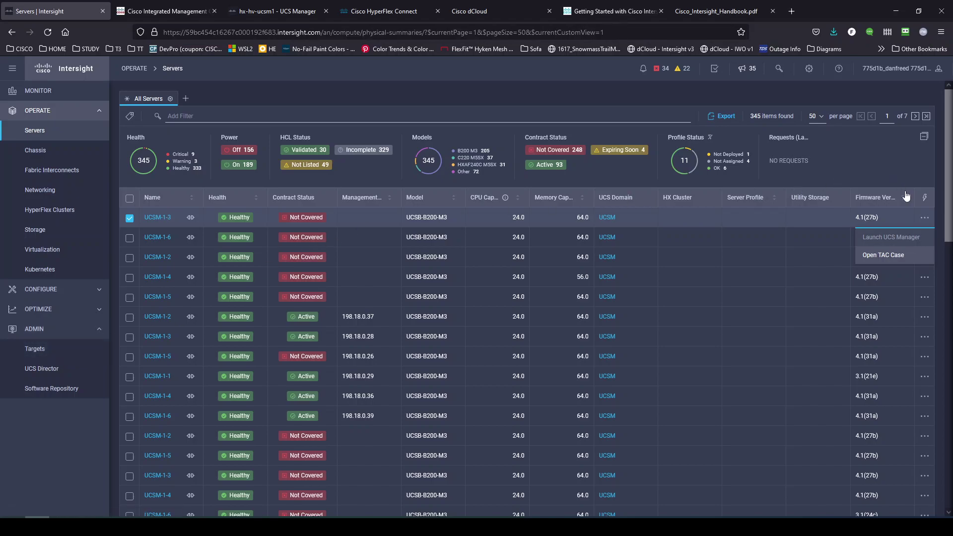
mouse_move(899, 240)
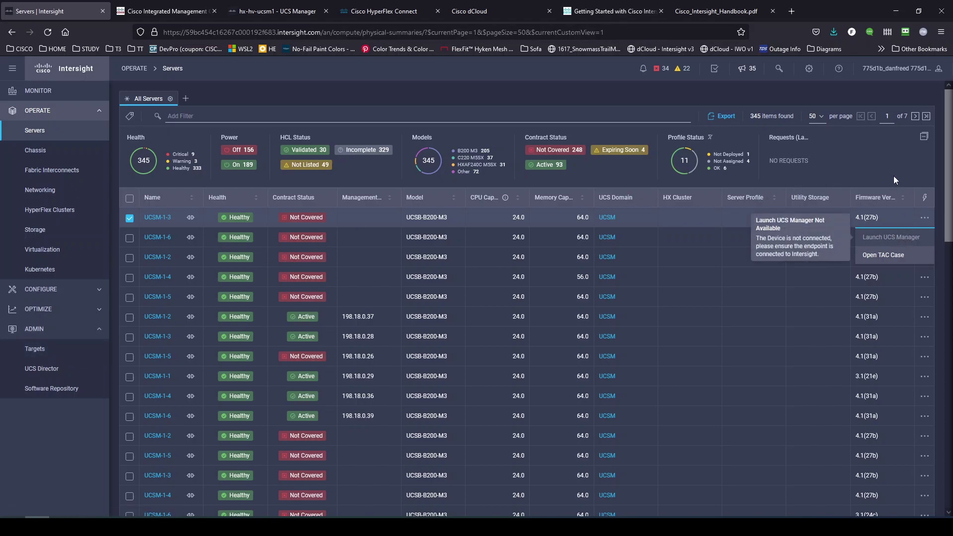
left_click(886, 150)
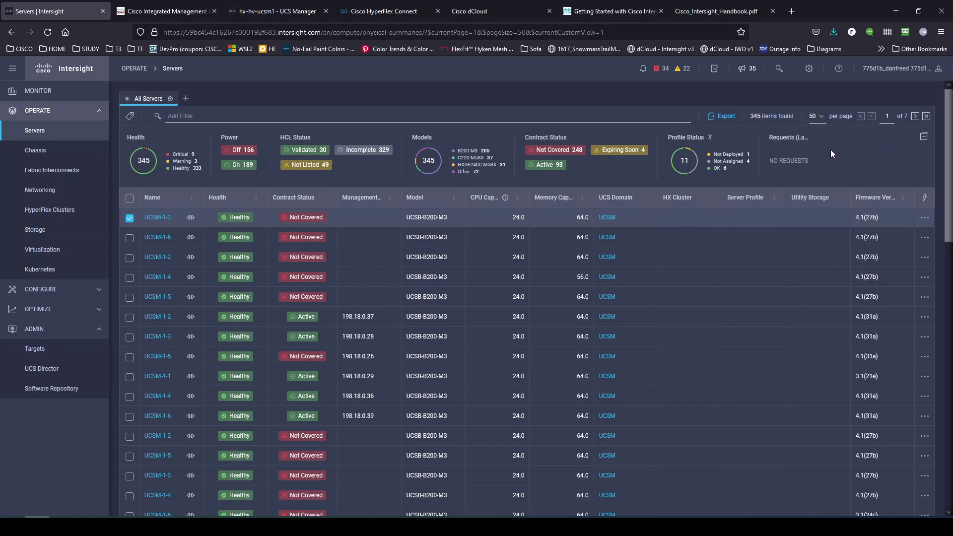
Review the guide's Tunneled vKVM requirements, highlighting the supported servers and Advantage license, and examine the example server actions.
left_click(610, 11)
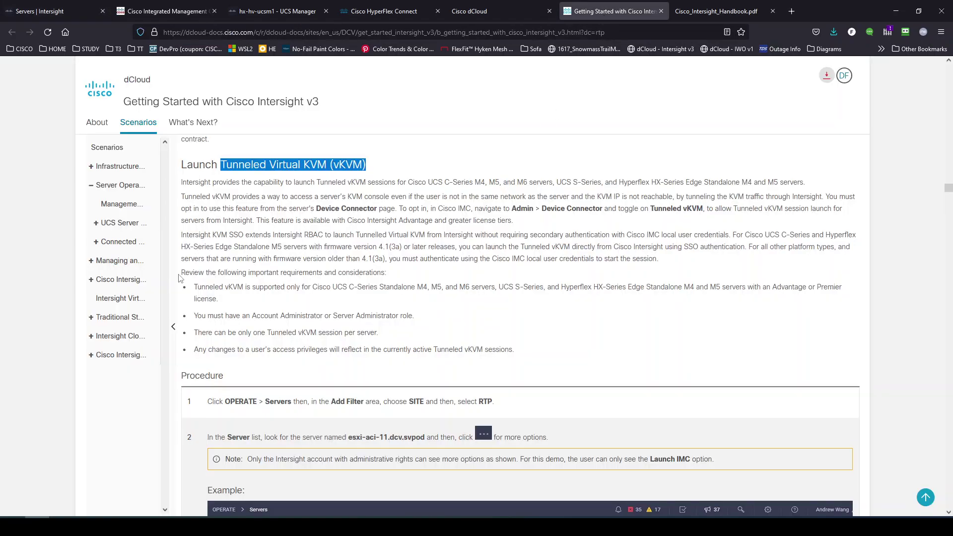
left_click_drag(181, 272, 410, 278)
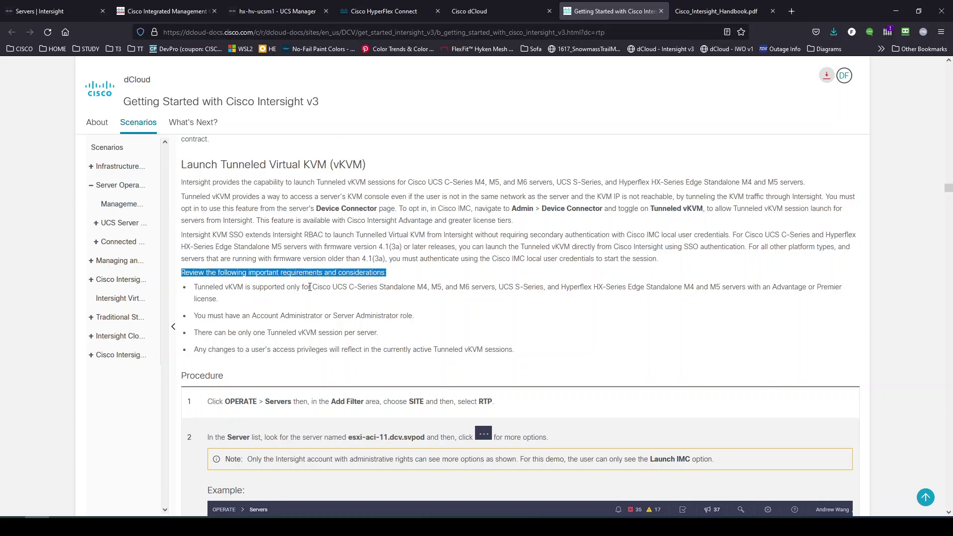
left_click_drag(311, 287, 833, 289)
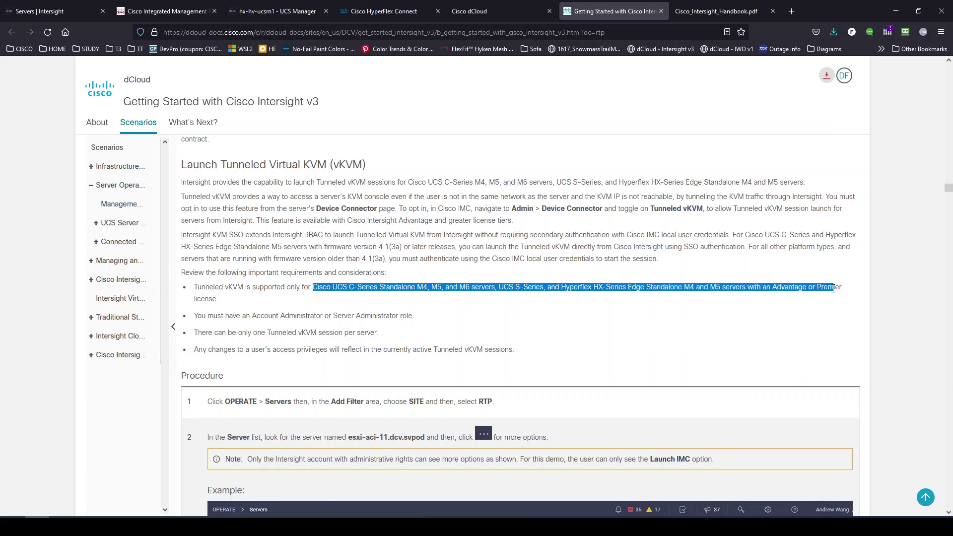
left_click(833, 289)
left_click_drag(772, 287, 808, 288)
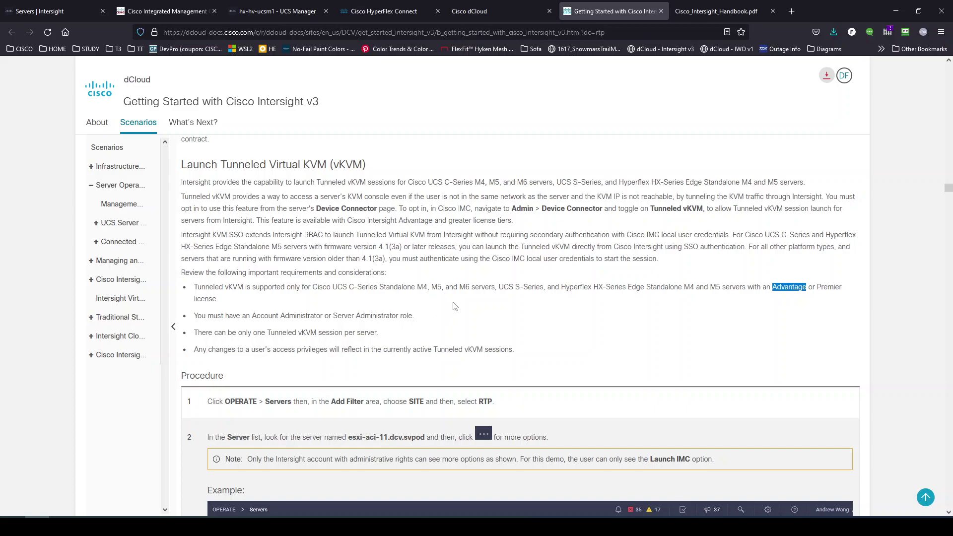
scroll(454, 303, "down", 4)
scroll(453, 303, "down", 1)
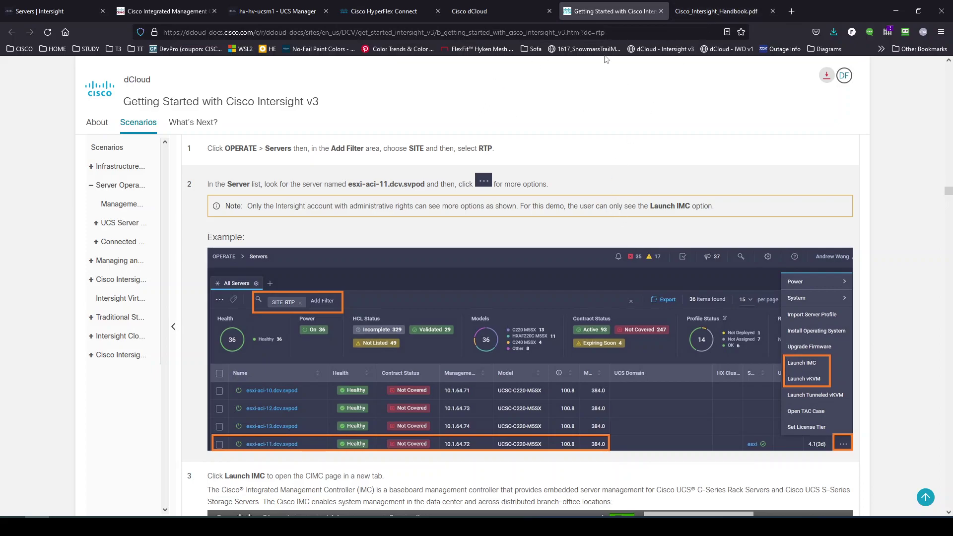
Open the Cisco Intersight Handbook PDF, highlight the Server action details heading, and compare it with the guide's server actions example.
left_click(703, 12)
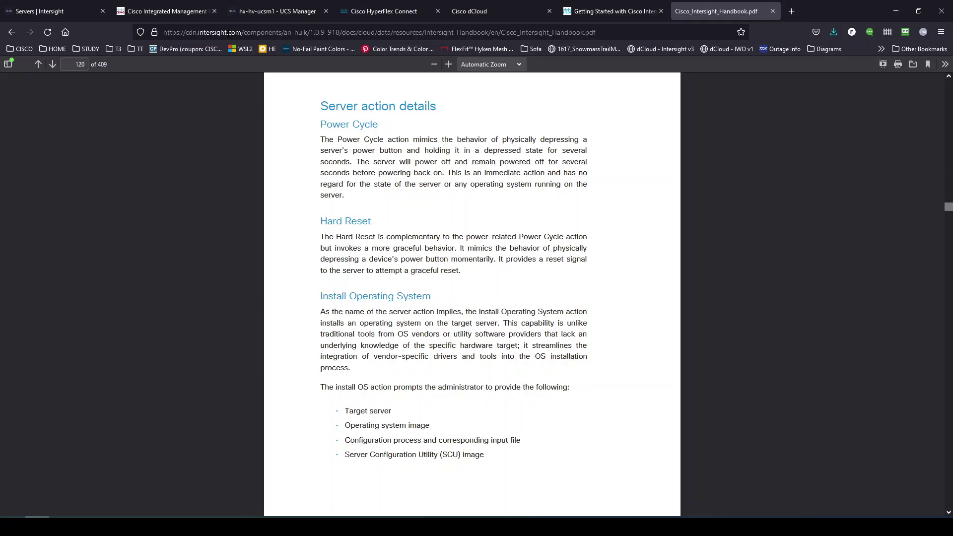
left_click_drag(501, 32, 596, 32)
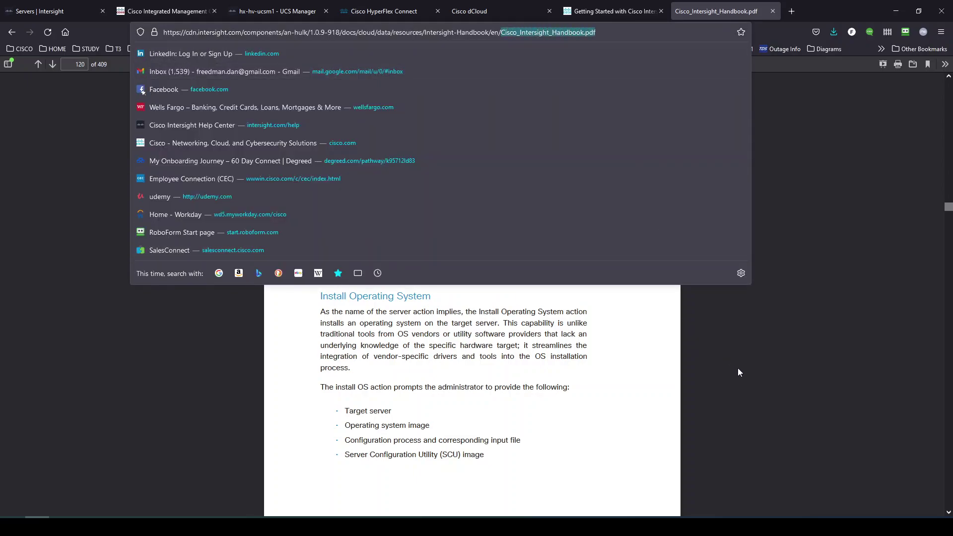
left_click(738, 368)
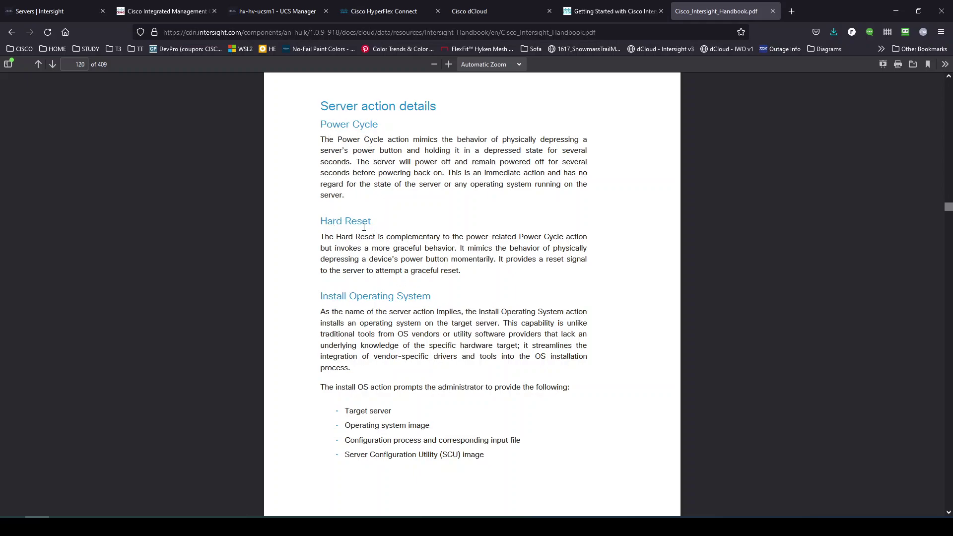
left_click_drag(321, 106, 458, 113)
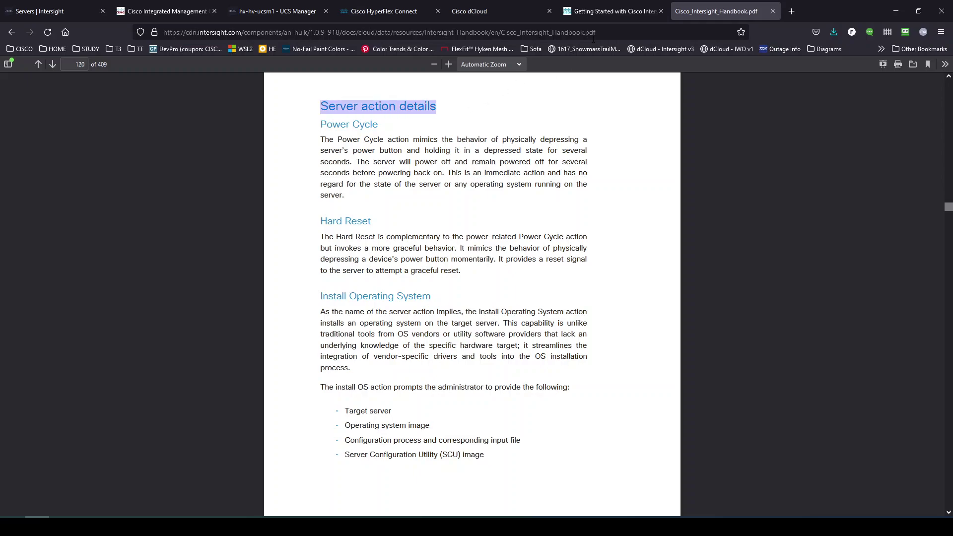
left_click(604, 13)
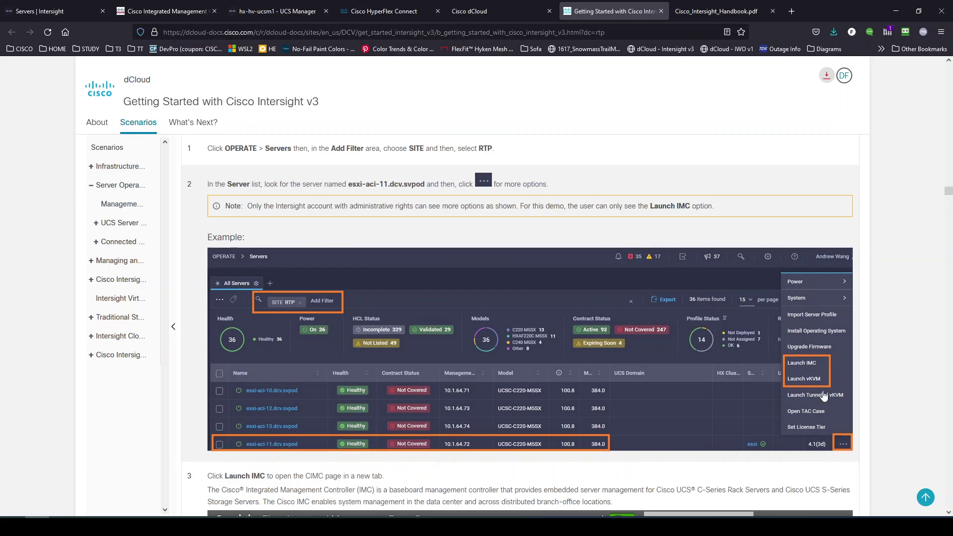
left_click(683, 11)
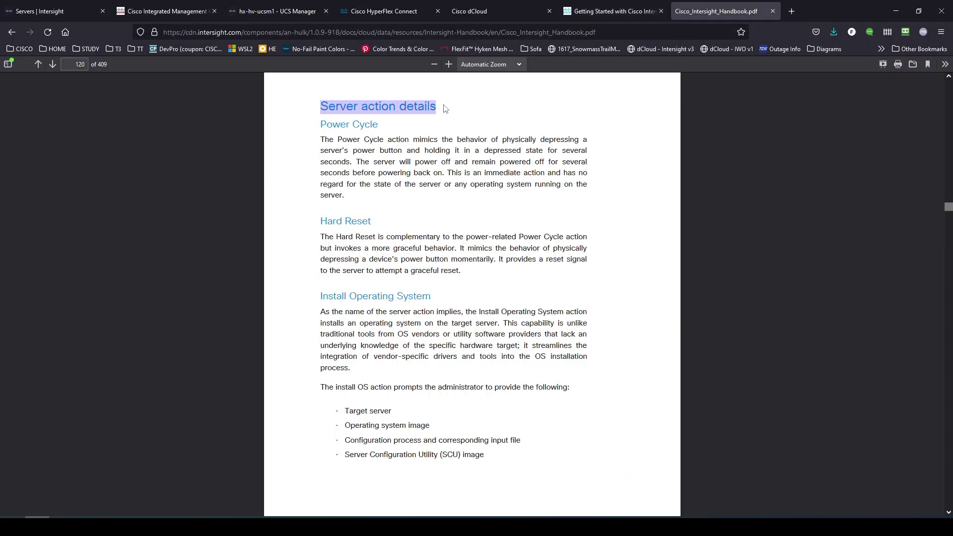